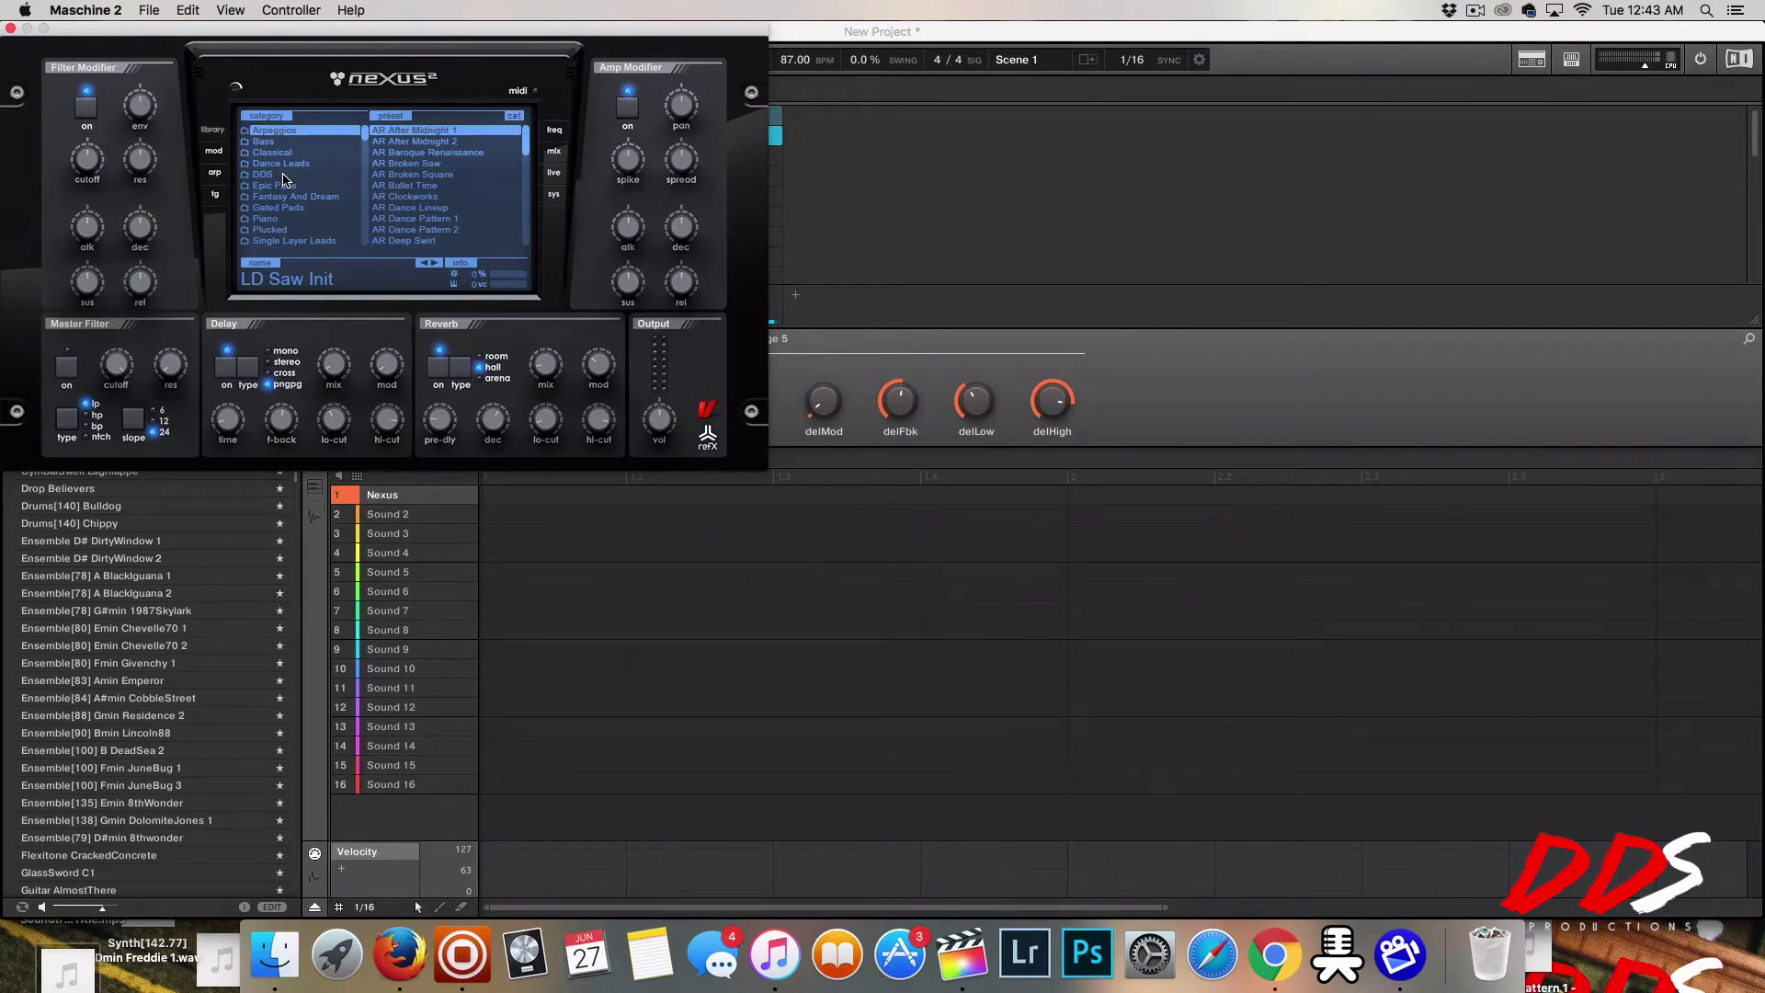
# Select DDS in the Nexus category column to list its three presets.
pyautogui.click(282, 177)
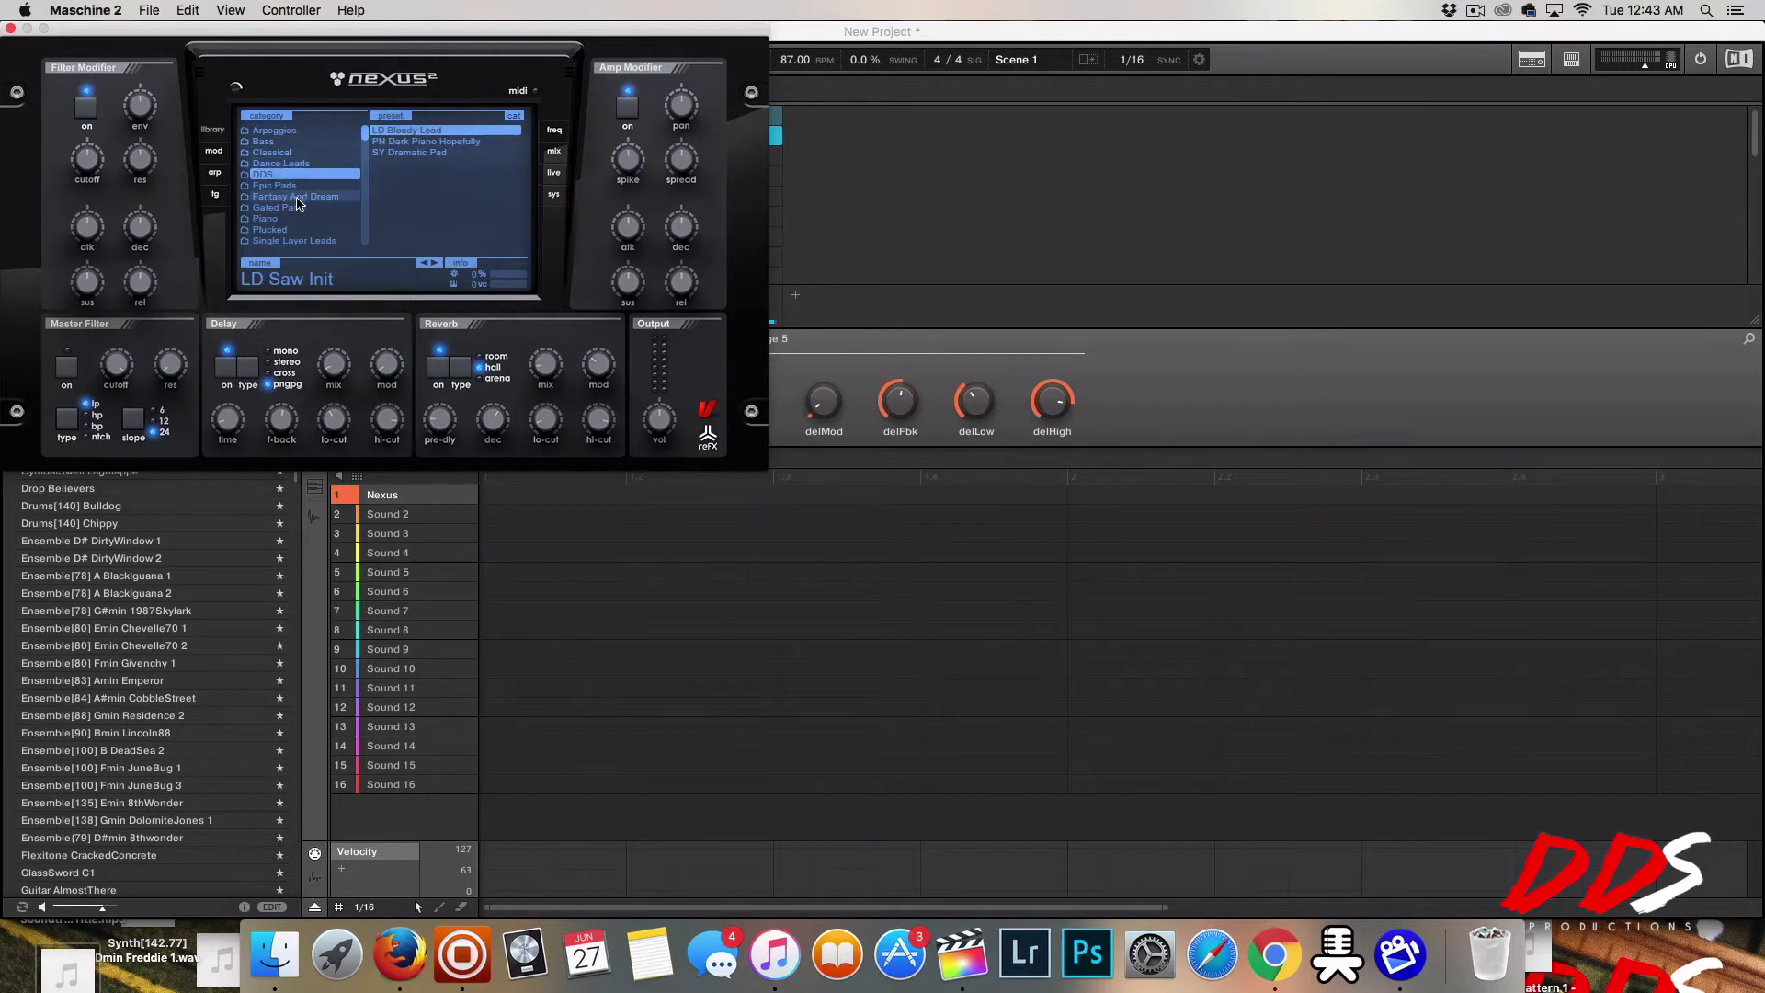
# Create a new Nexus favorites list named 'A Video' and confirm its name.
pyautogui.rightClick(323, 212)
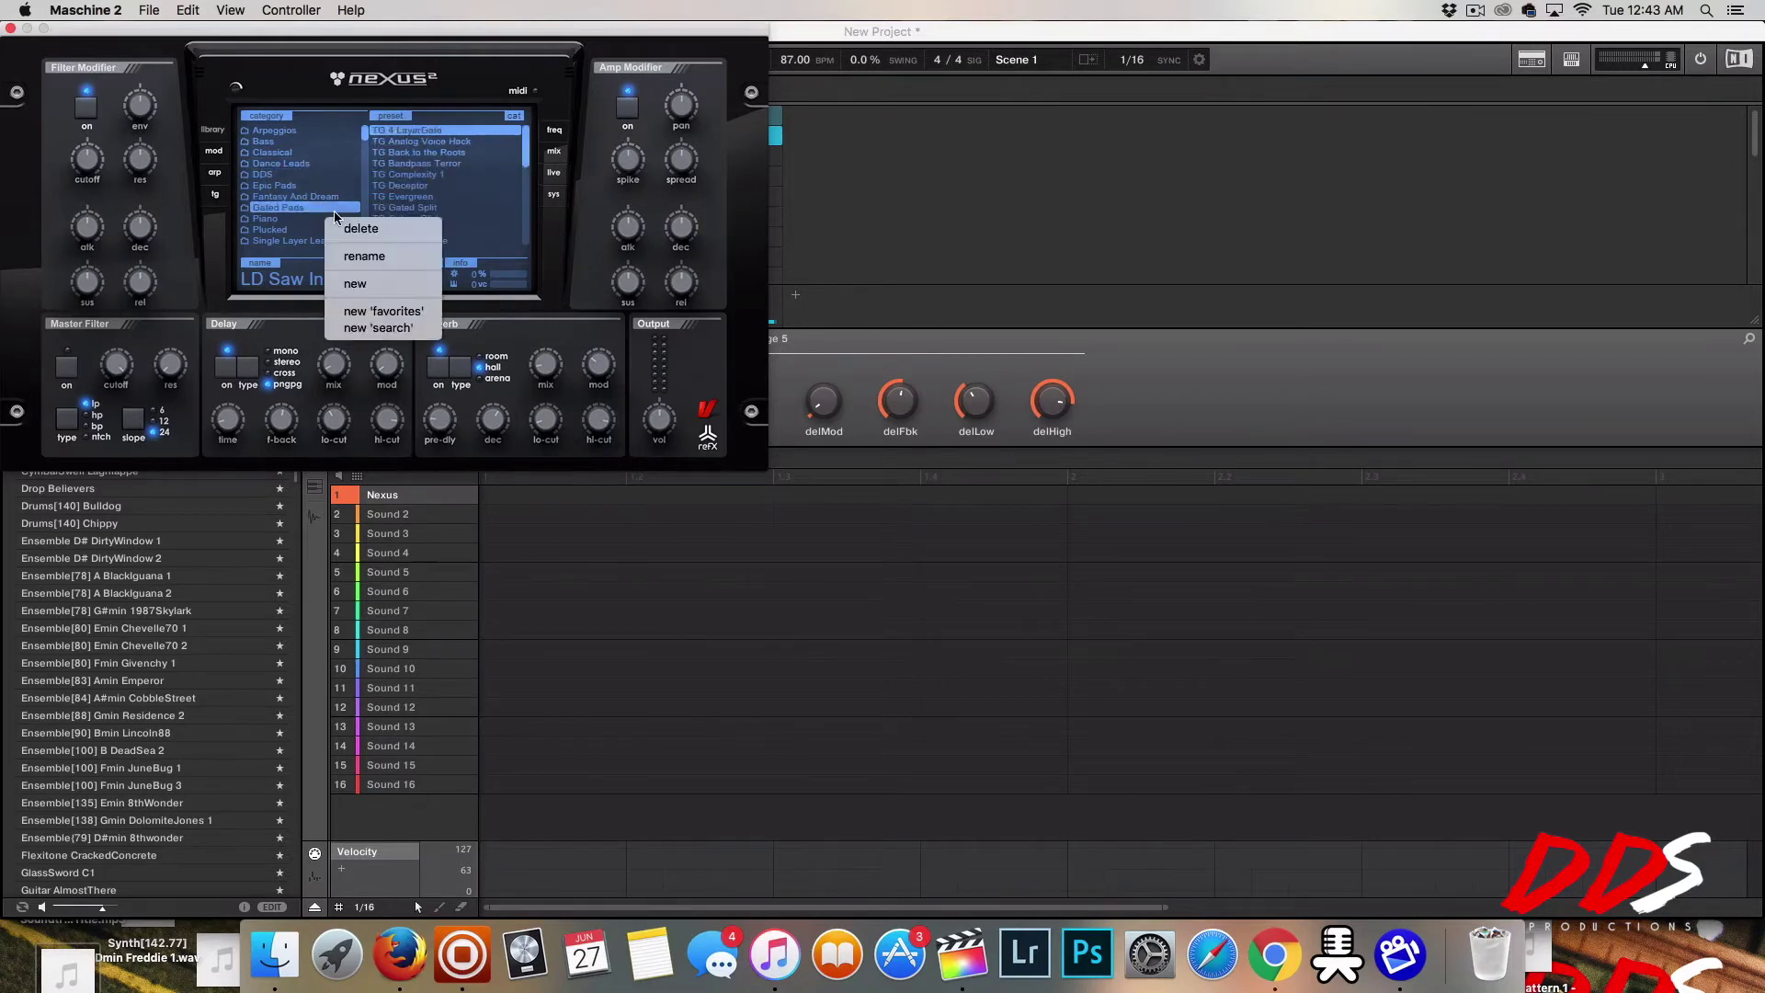
pyautogui.click(376, 312)
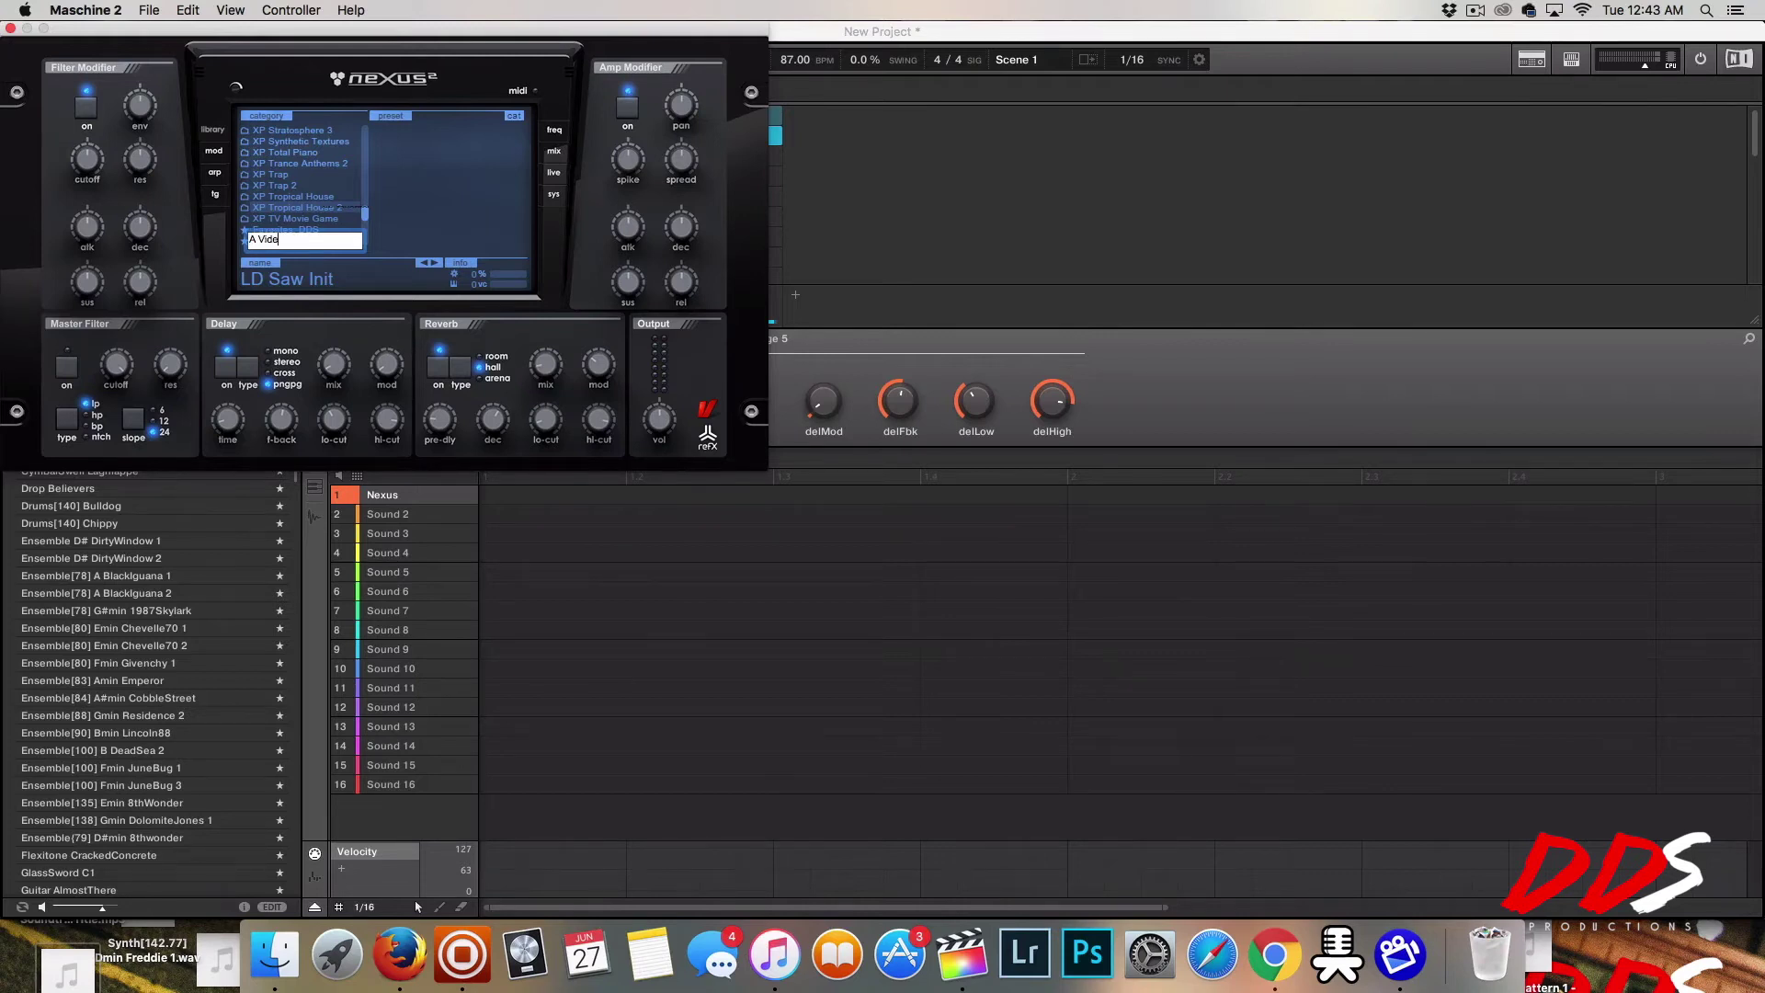
pyautogui.press('Return')
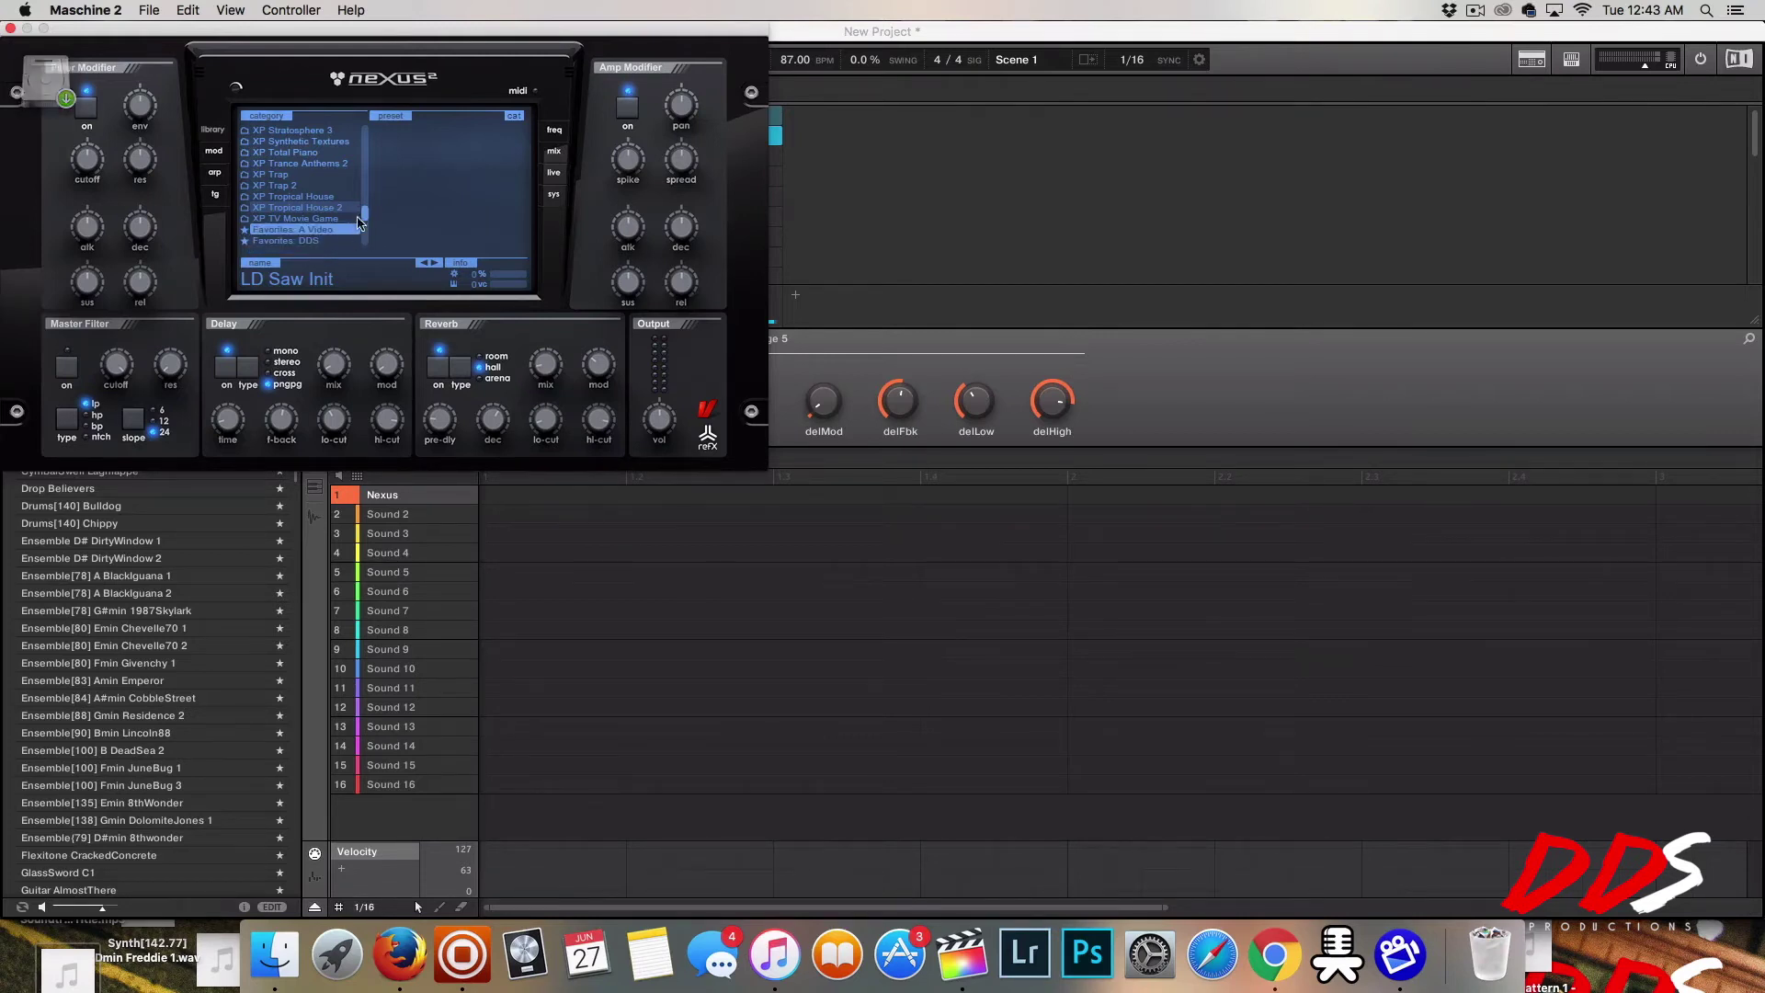
pyautogui.rightClick(296, 242)
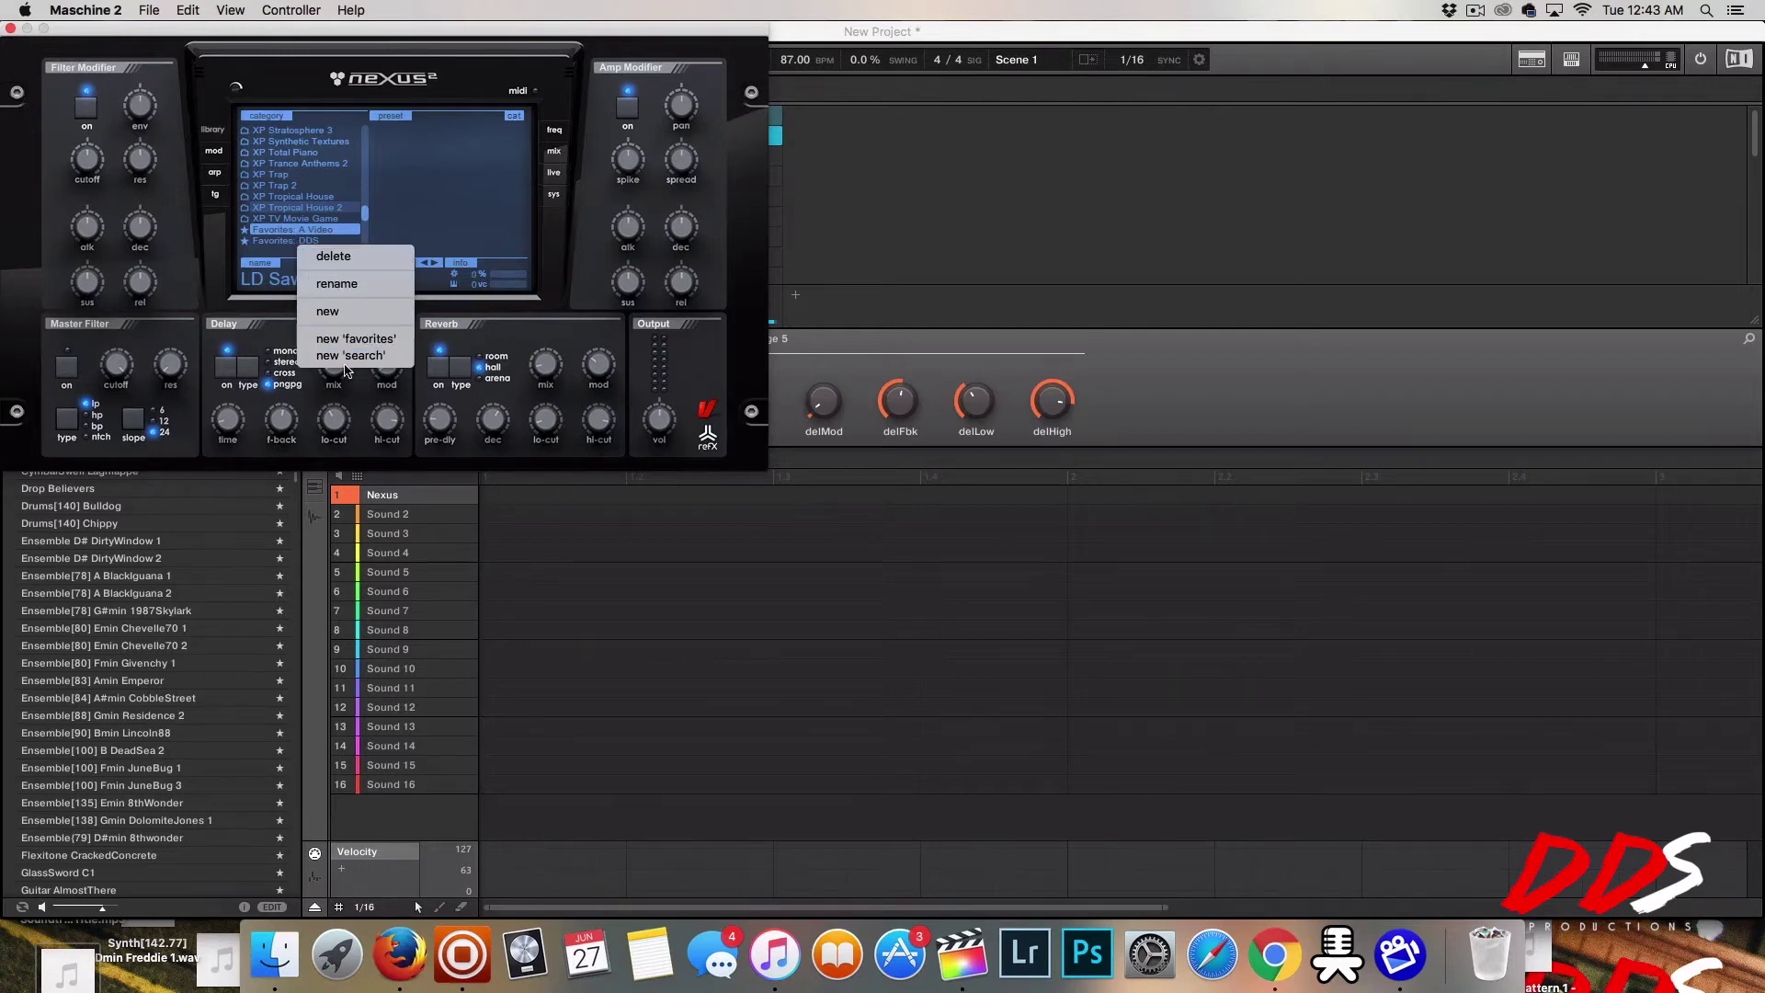
pyautogui.click(337, 285)
pyautogui.click(288, 227)
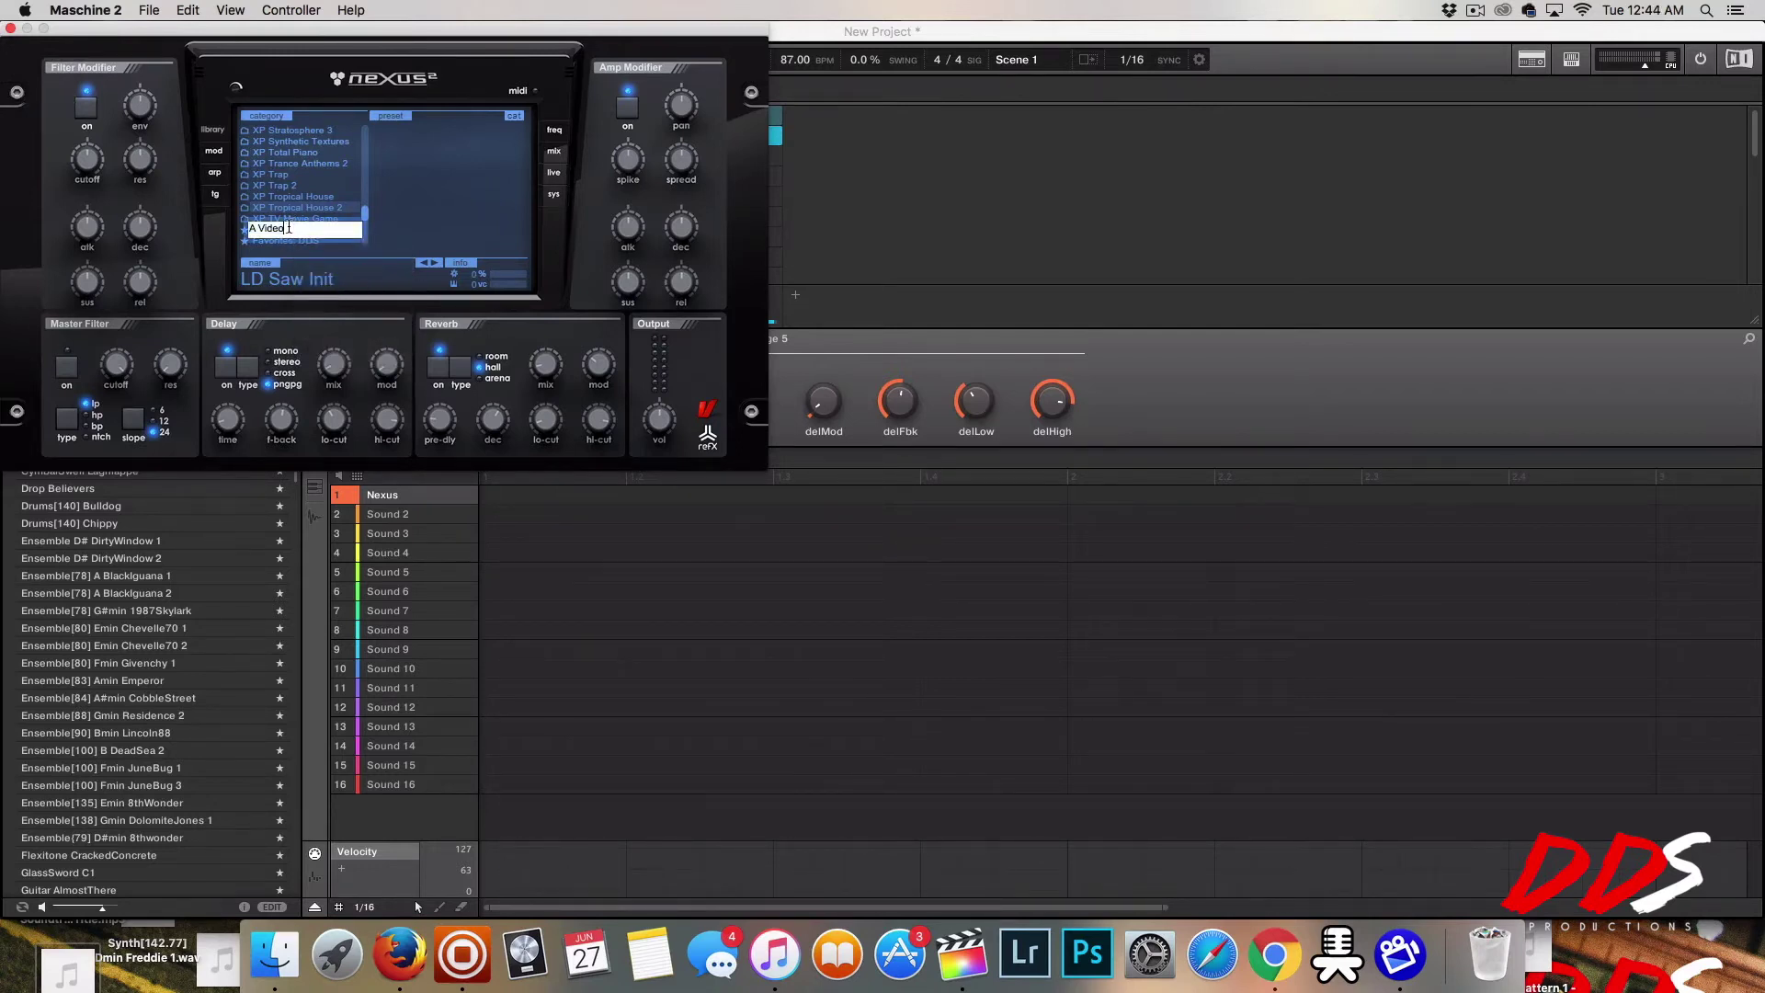
pyautogui.press('Return')
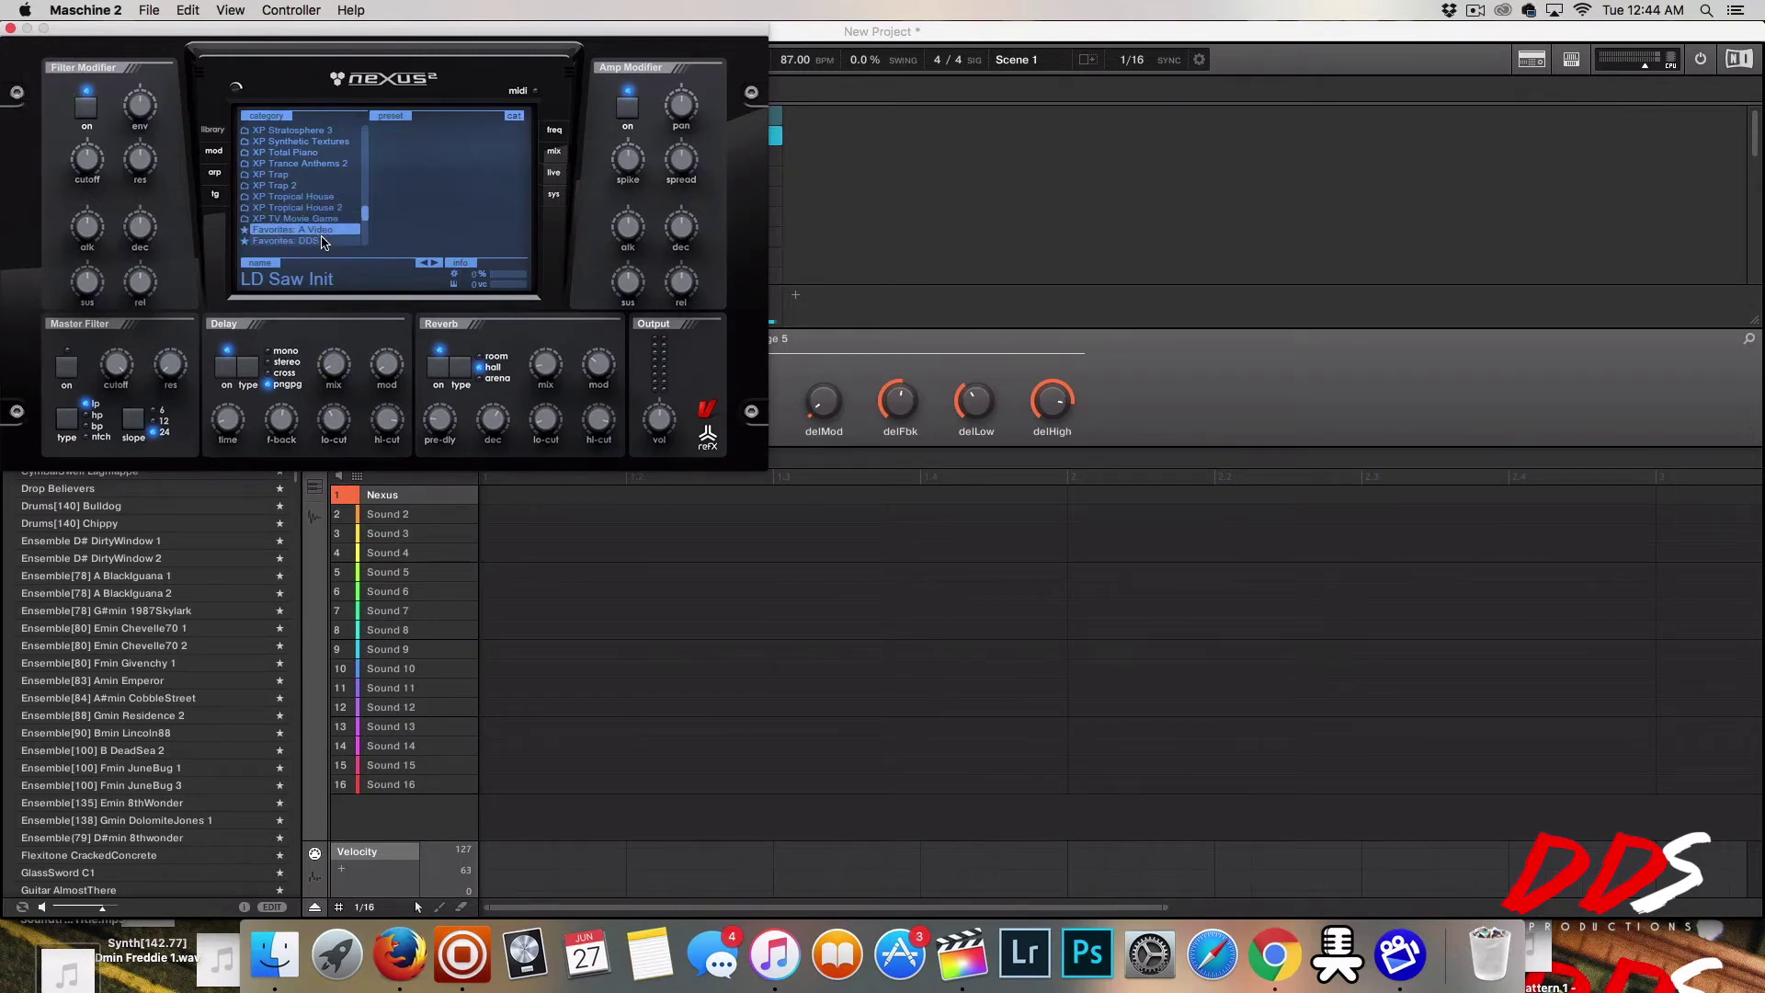
# Add a new preset category 'A Video' at the top of the Nexus category list.
pyautogui.scroll(-3, 315, 230)
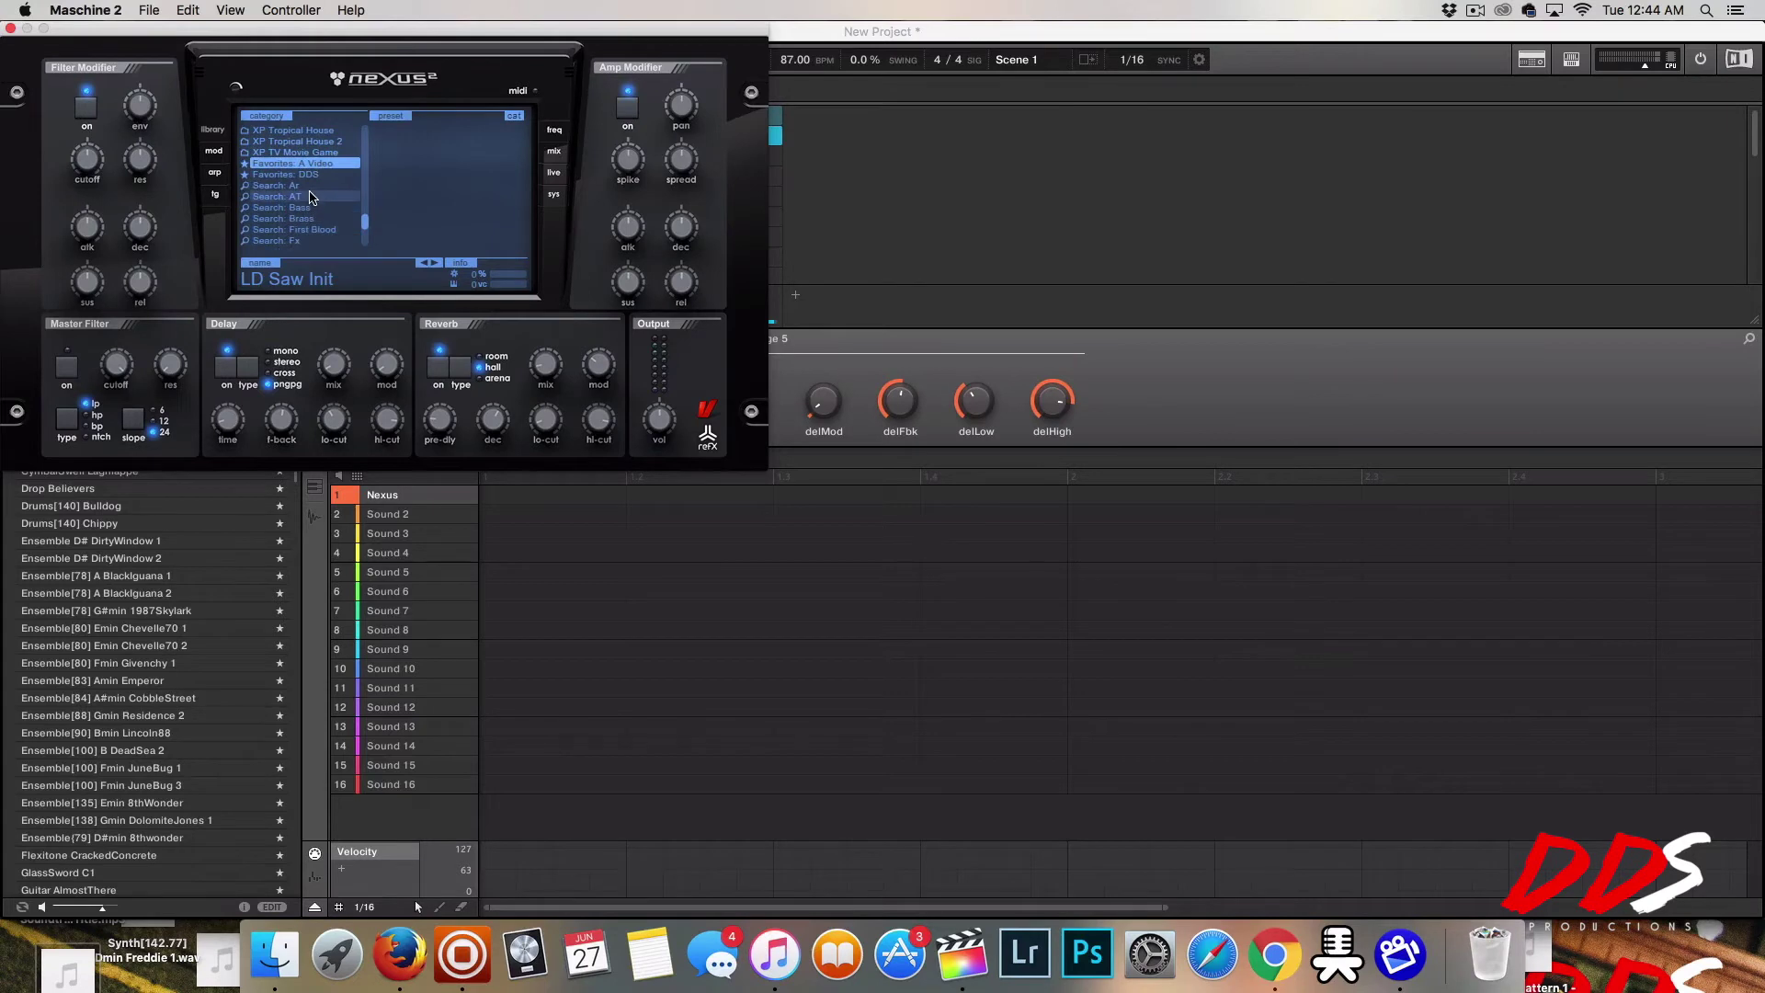
pyautogui.scroll(10, 310, 197)
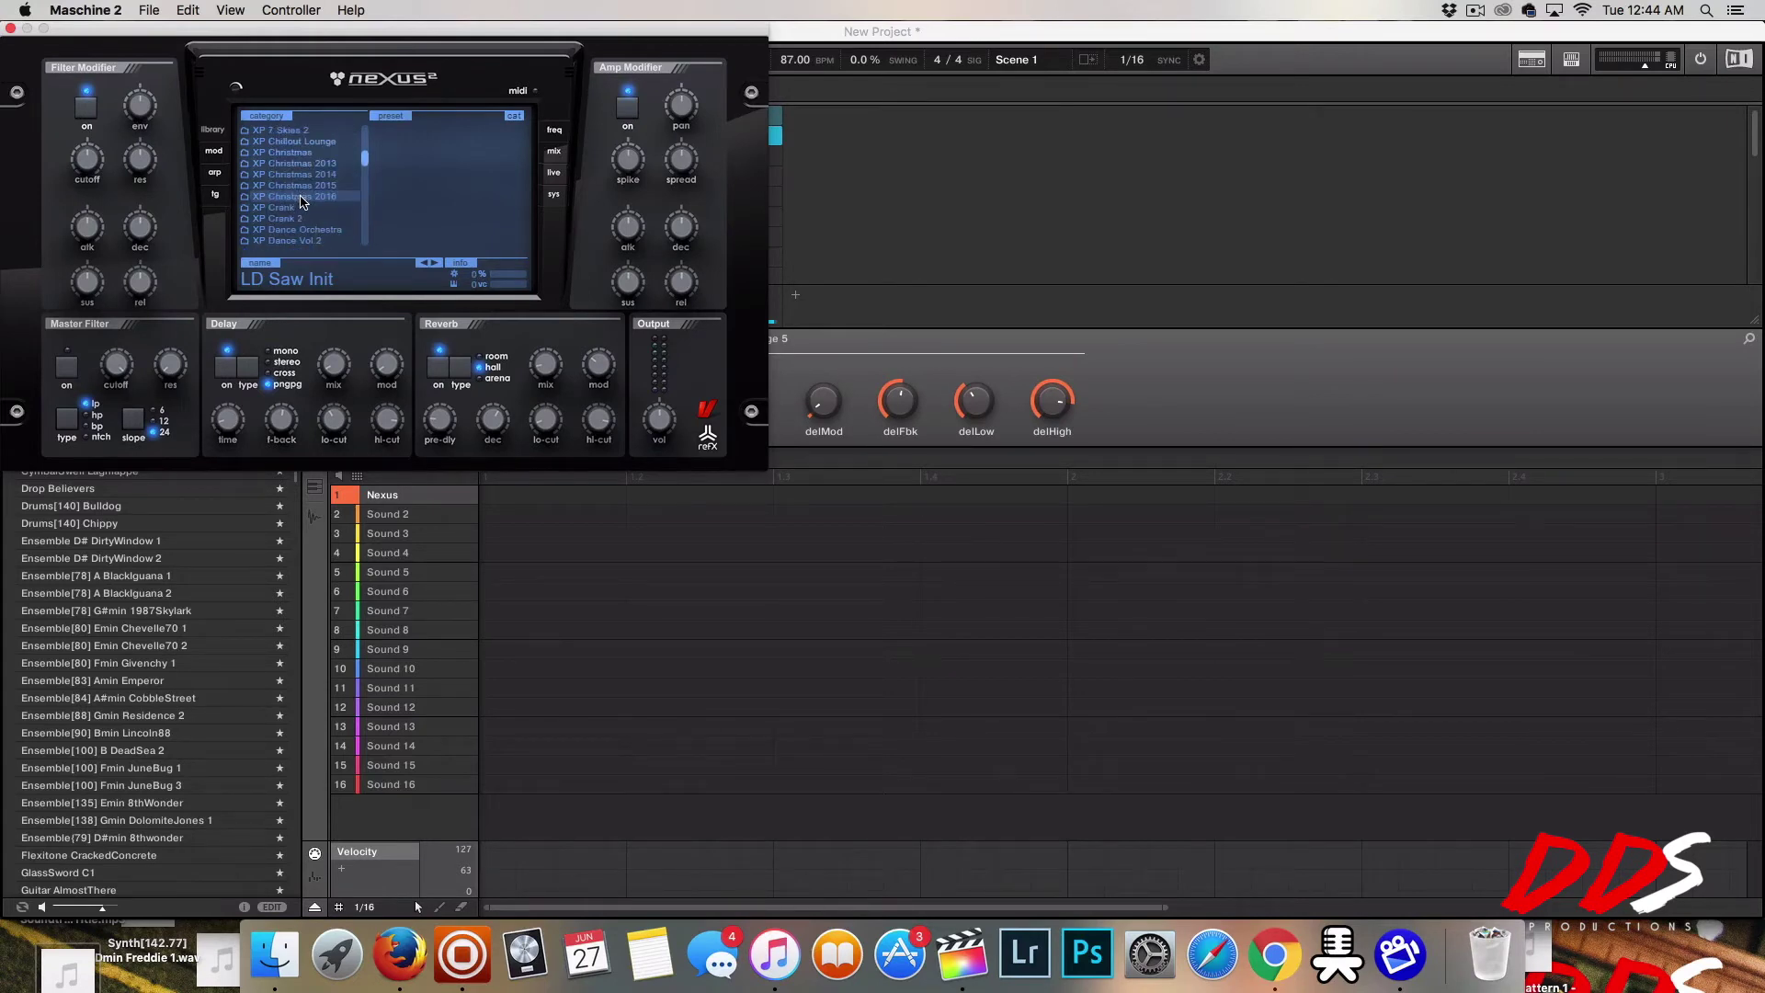
pyautogui.scroll(10, 299, 193)
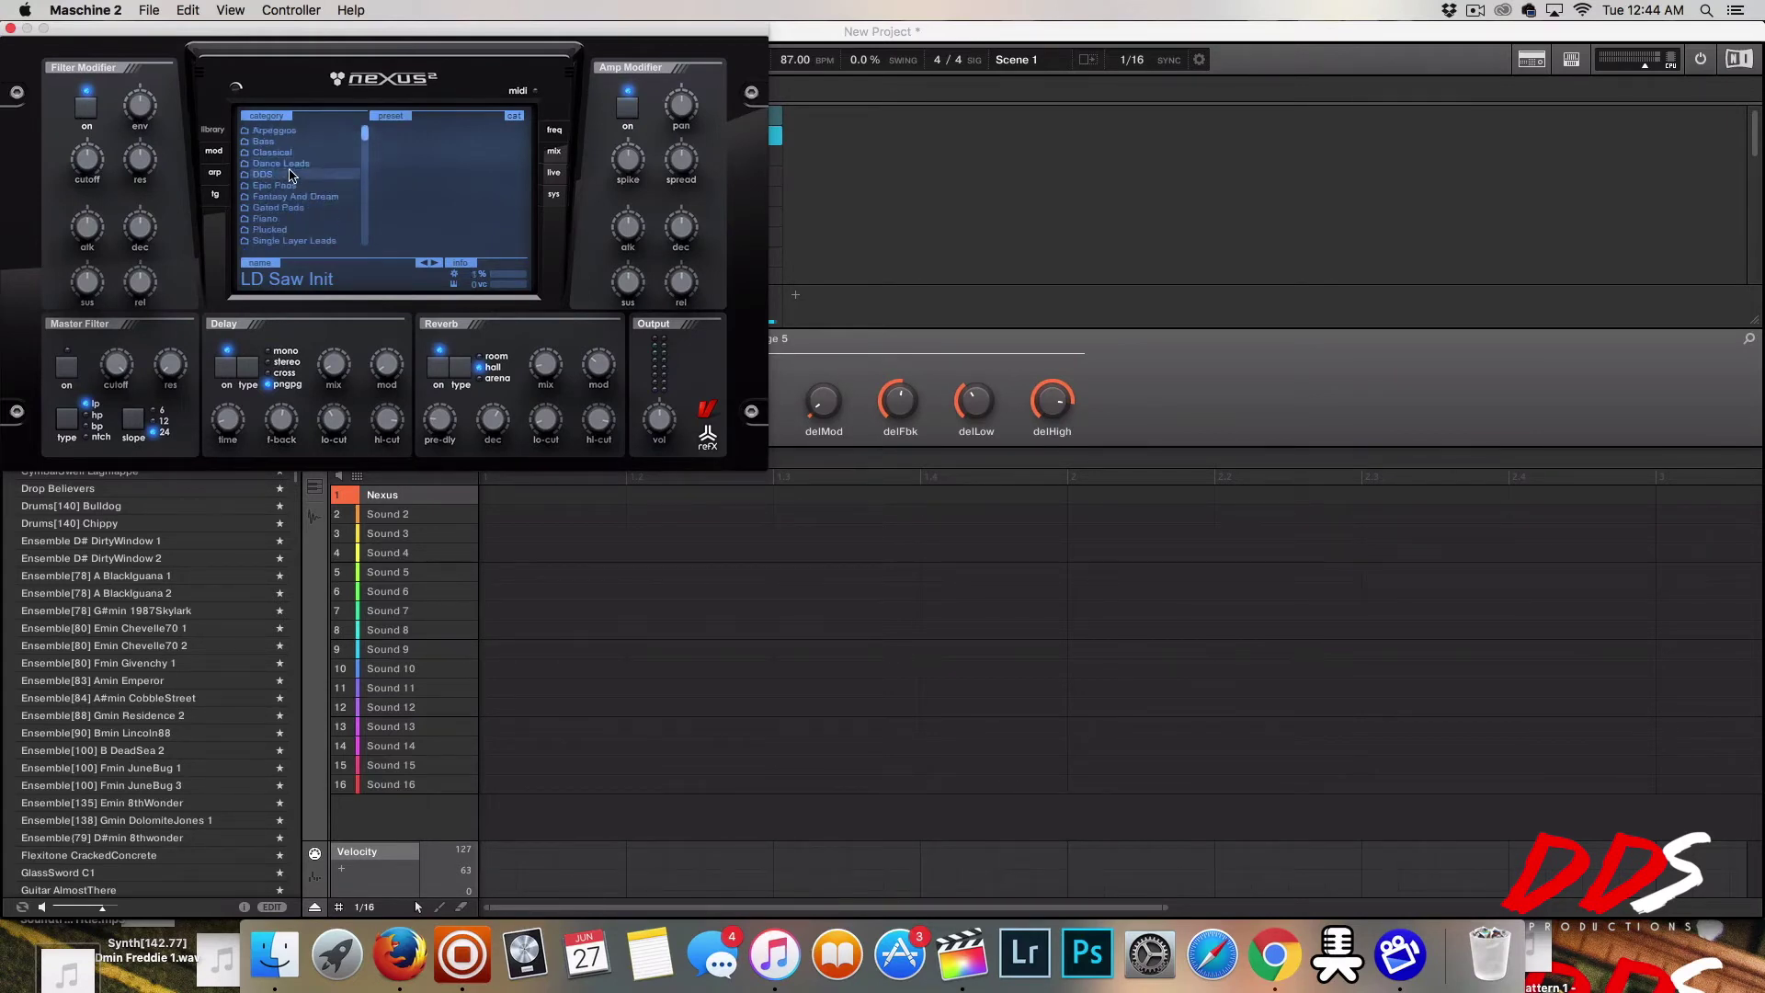
pyautogui.scroll(-15, 290, 178)
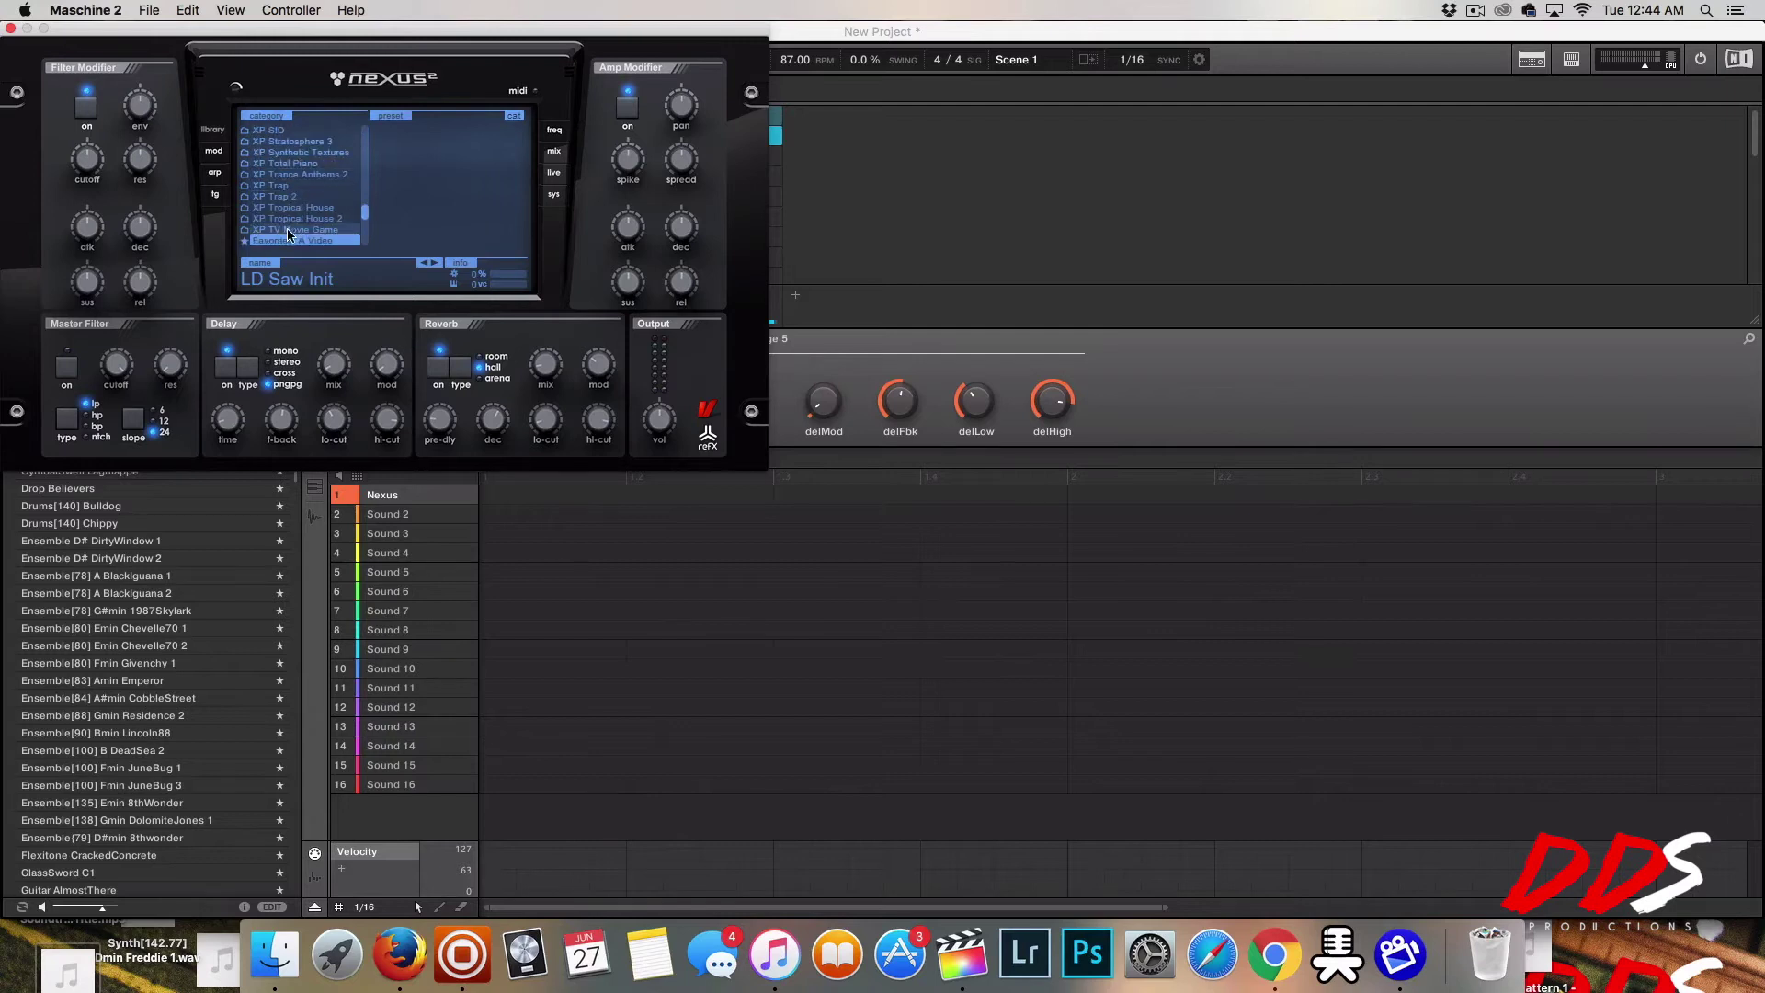
pyautogui.rightClick(288, 240)
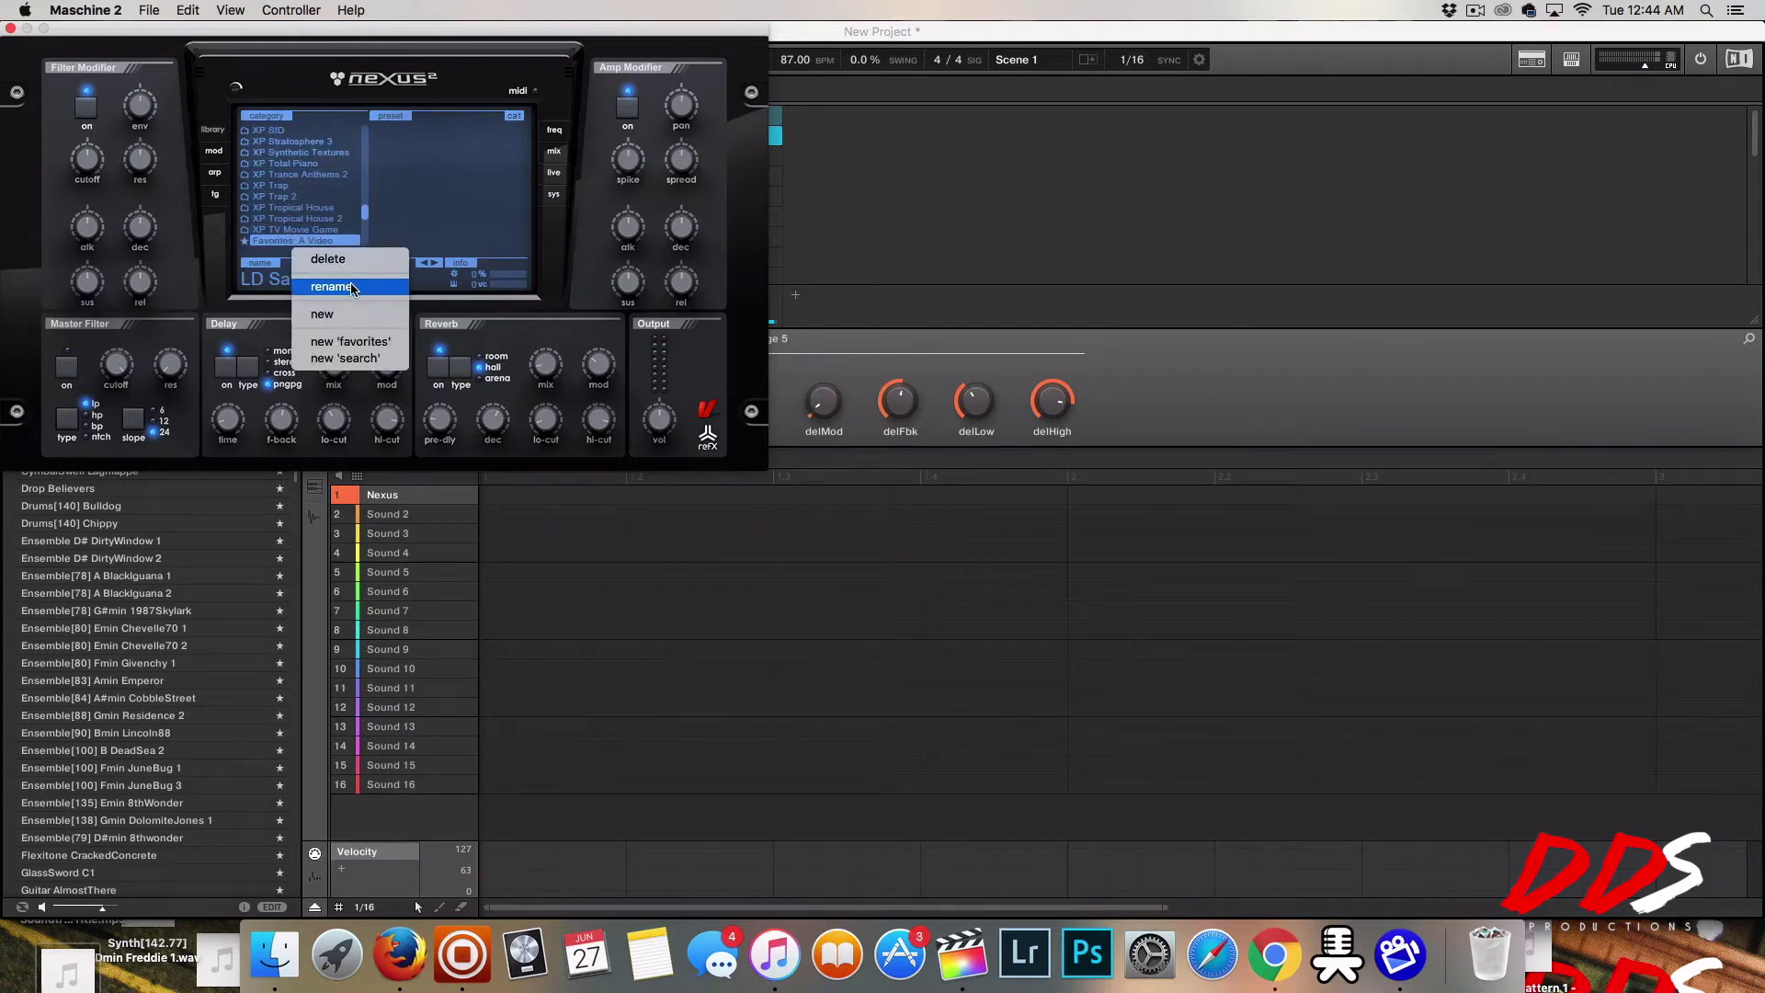
pyautogui.click(355, 317)
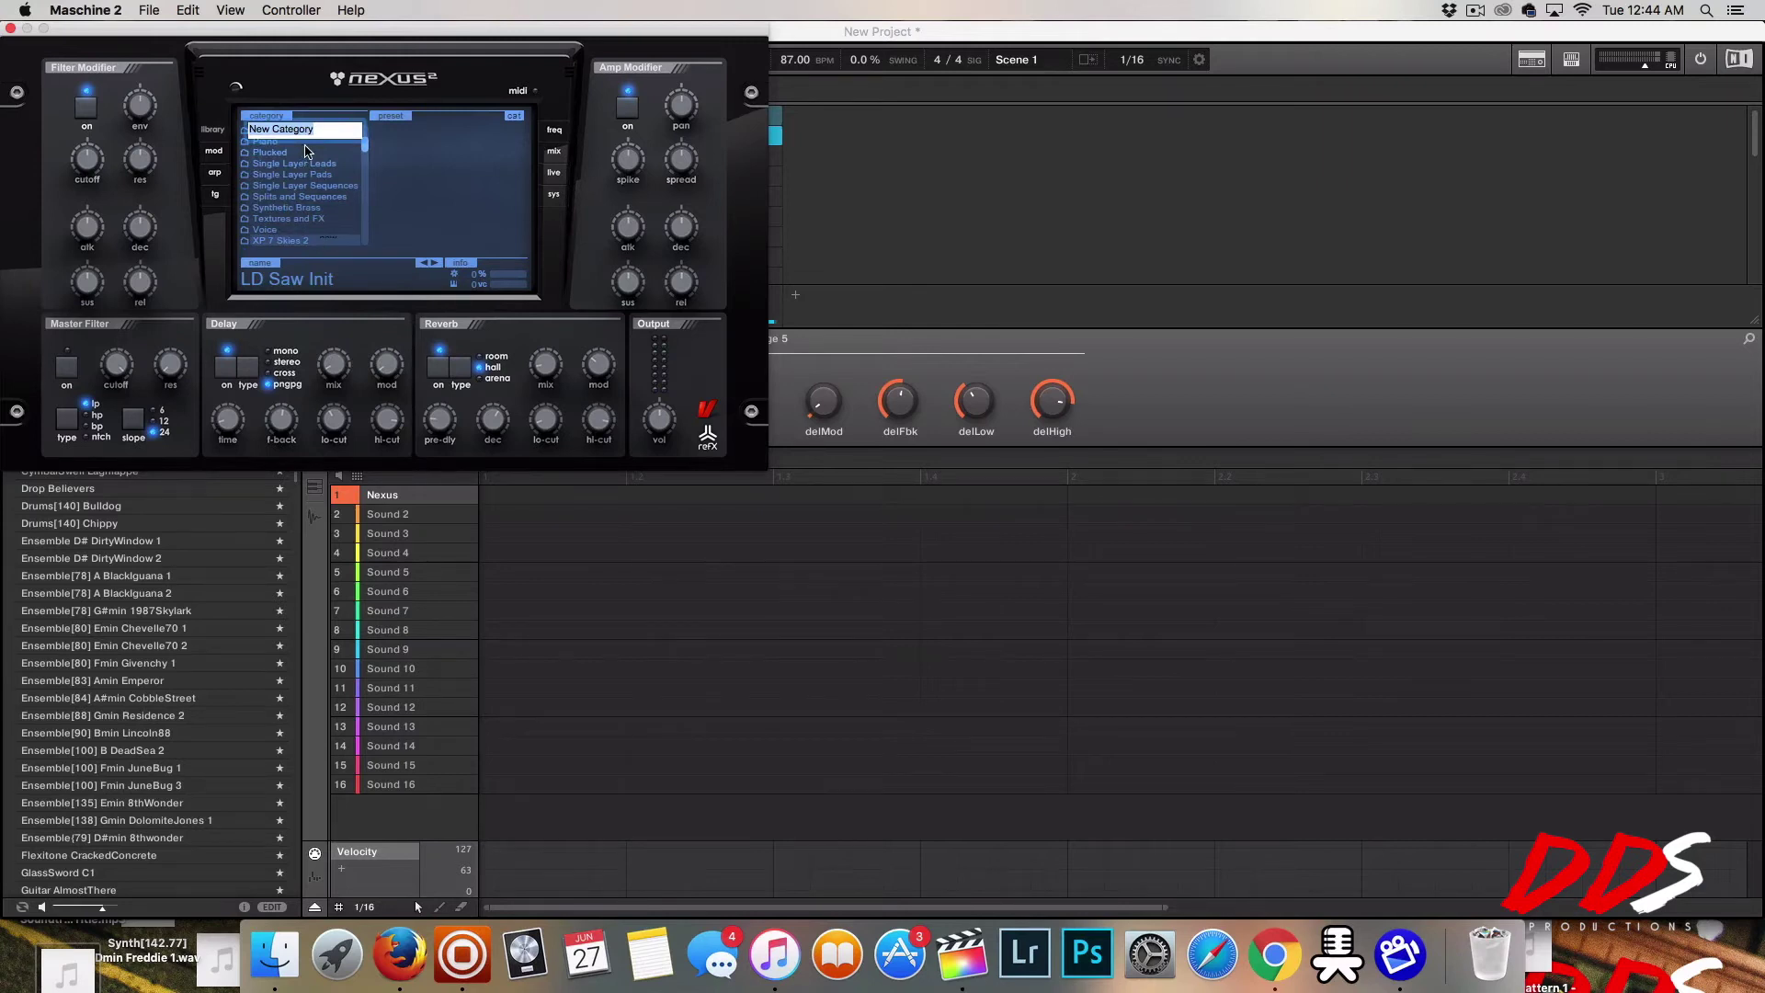
pyautogui.write('A Video')
pyautogui.press('Return')
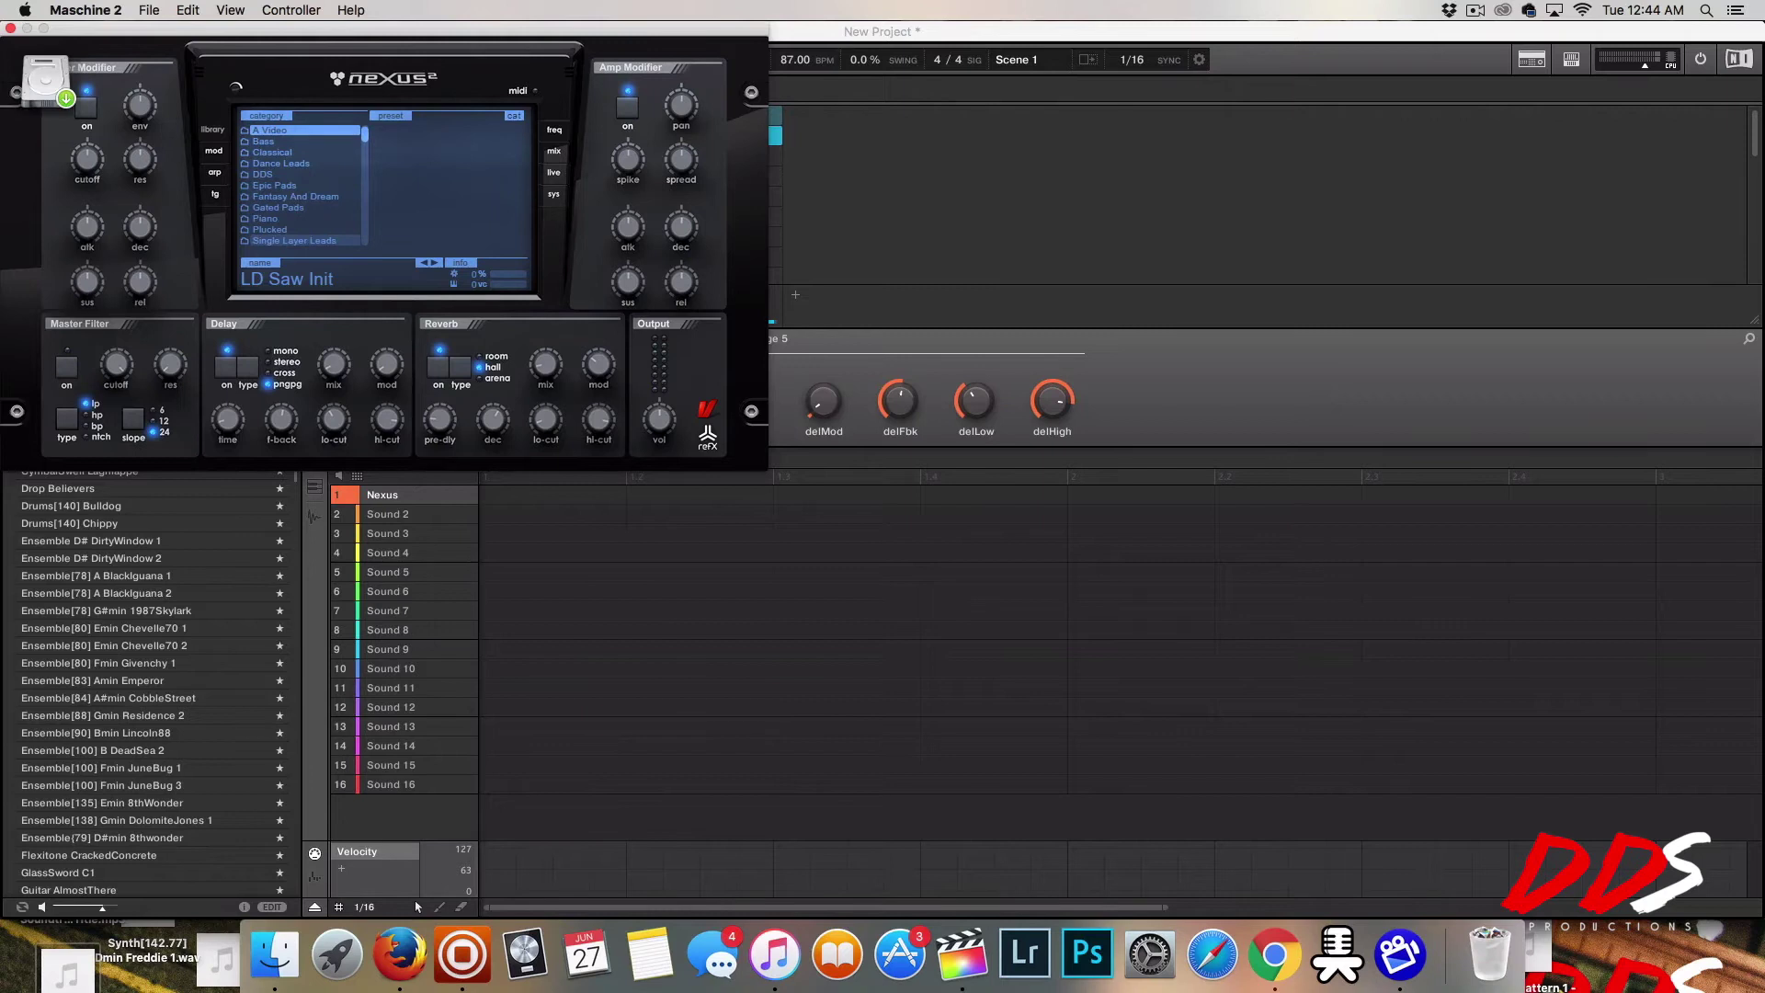
pyautogui.rightClick(329, 166)
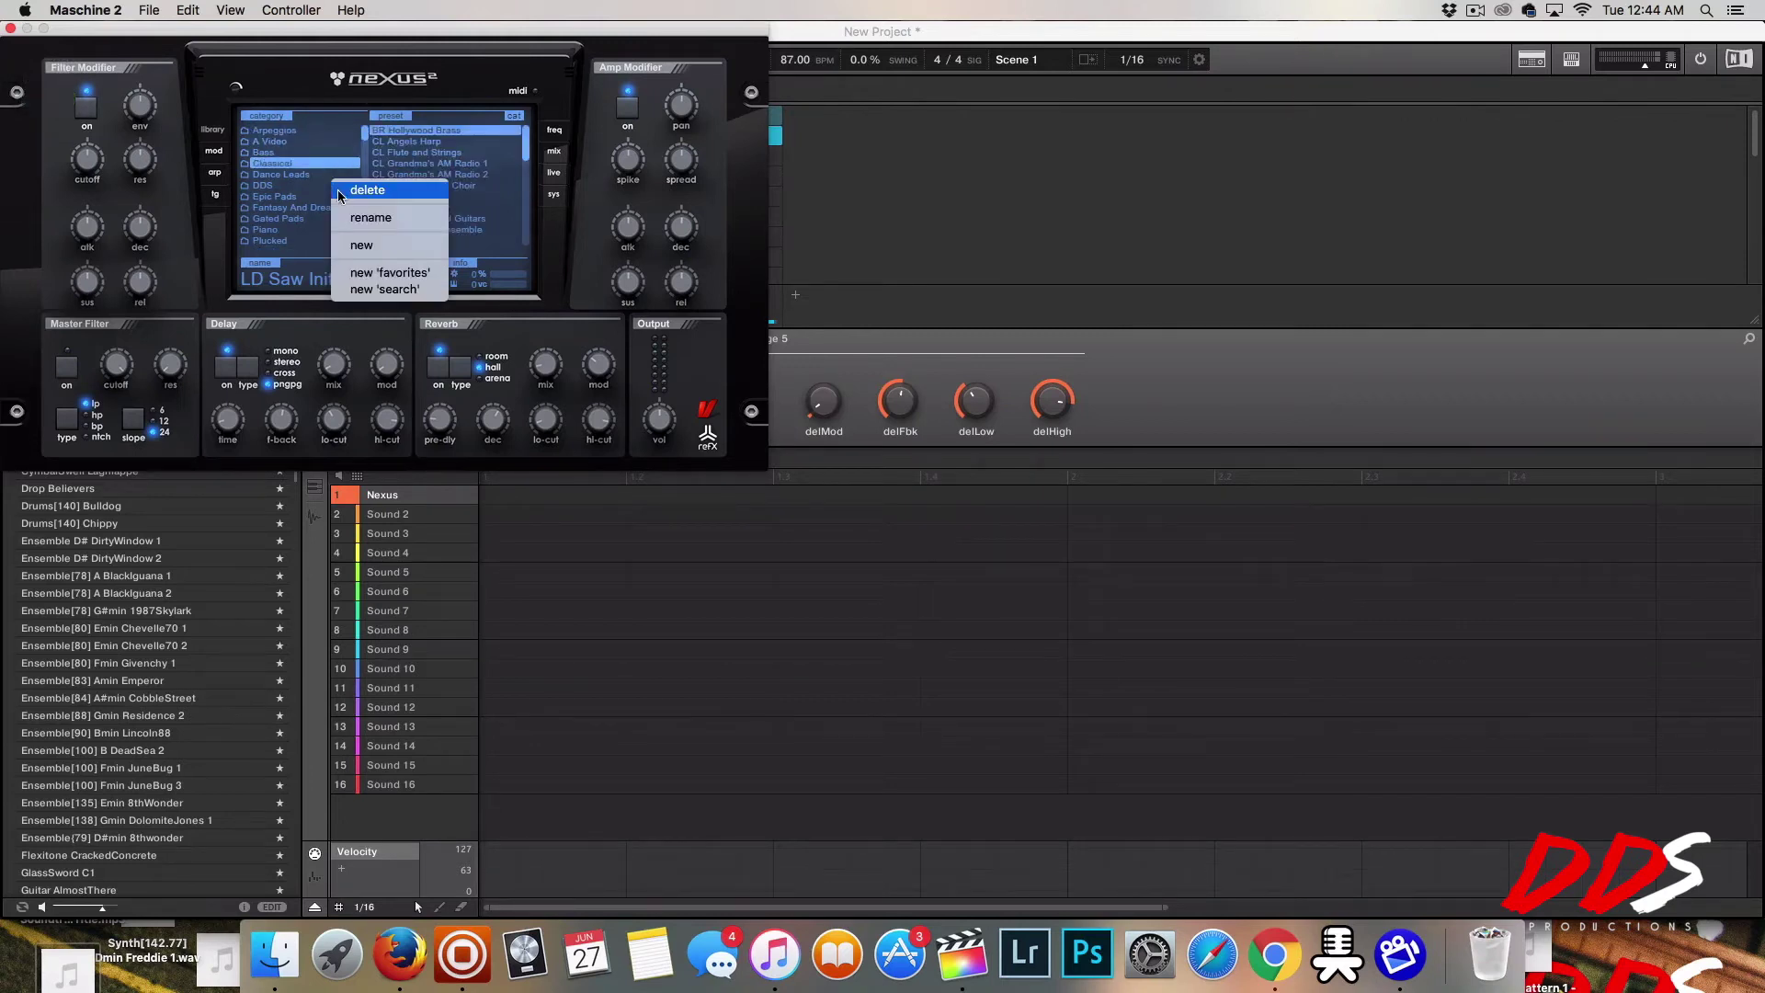
# Load the PN Arena Ambience preset from the Piano category.
pyautogui.click(299, 145)
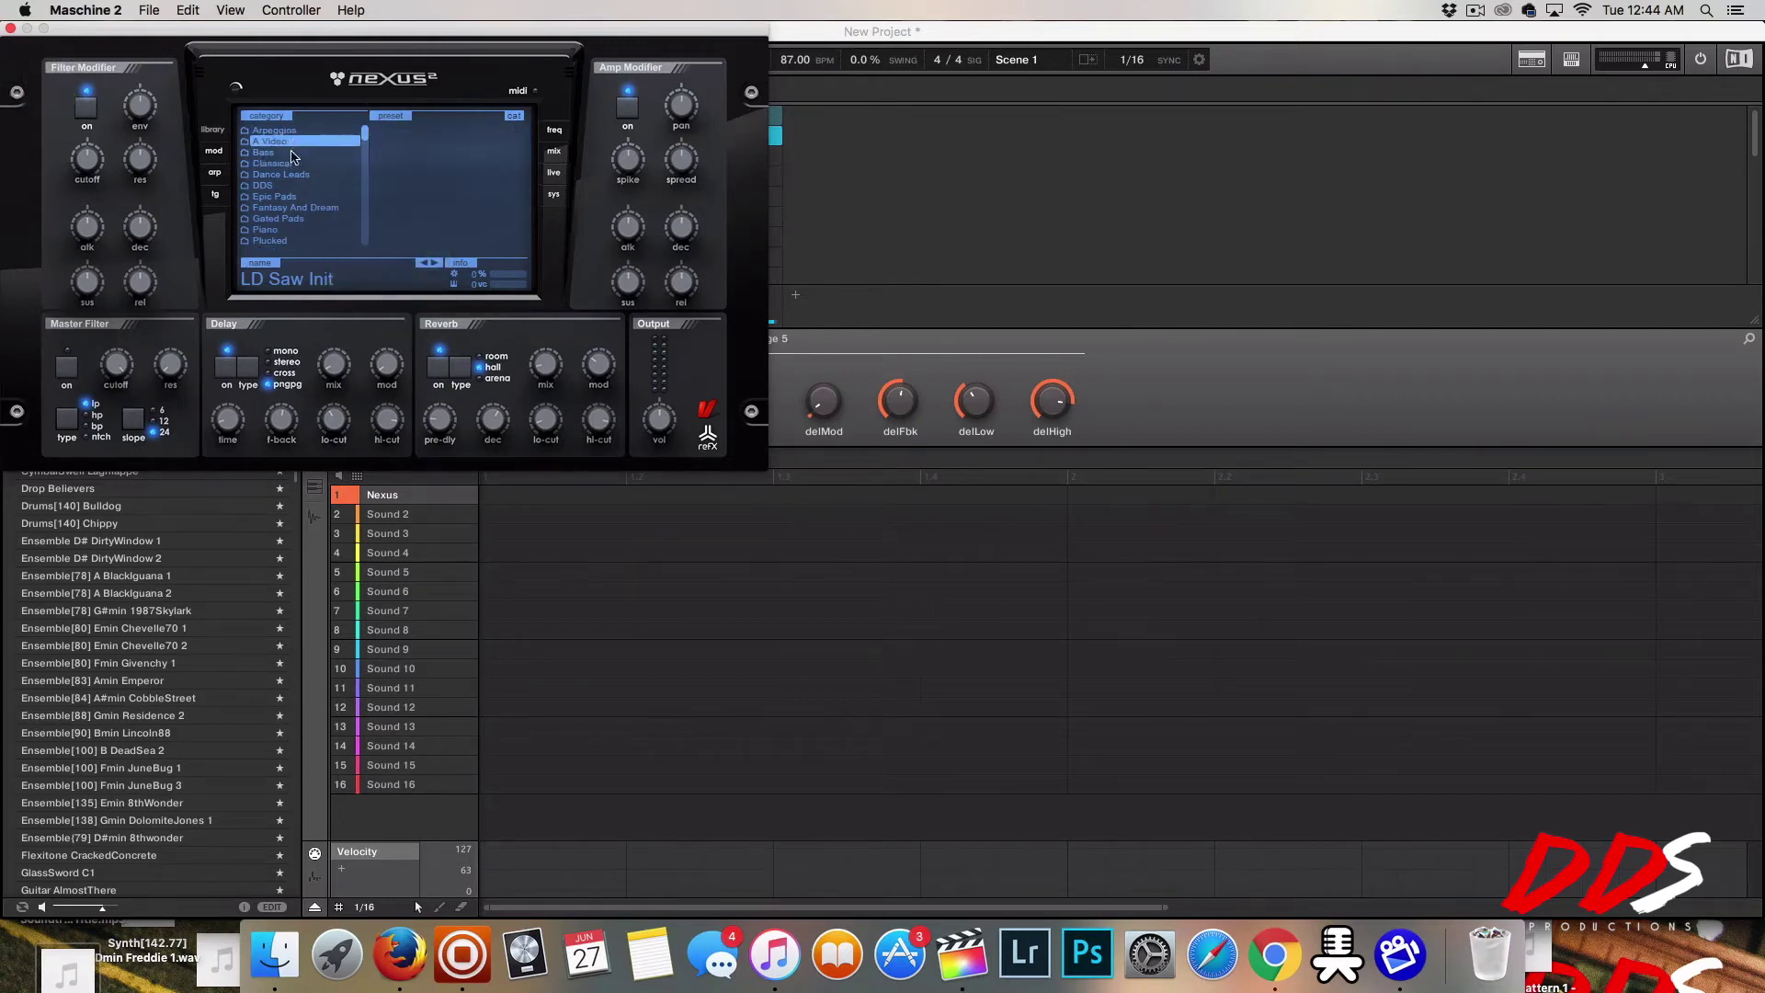
pyautogui.scroll(-5, 294, 175)
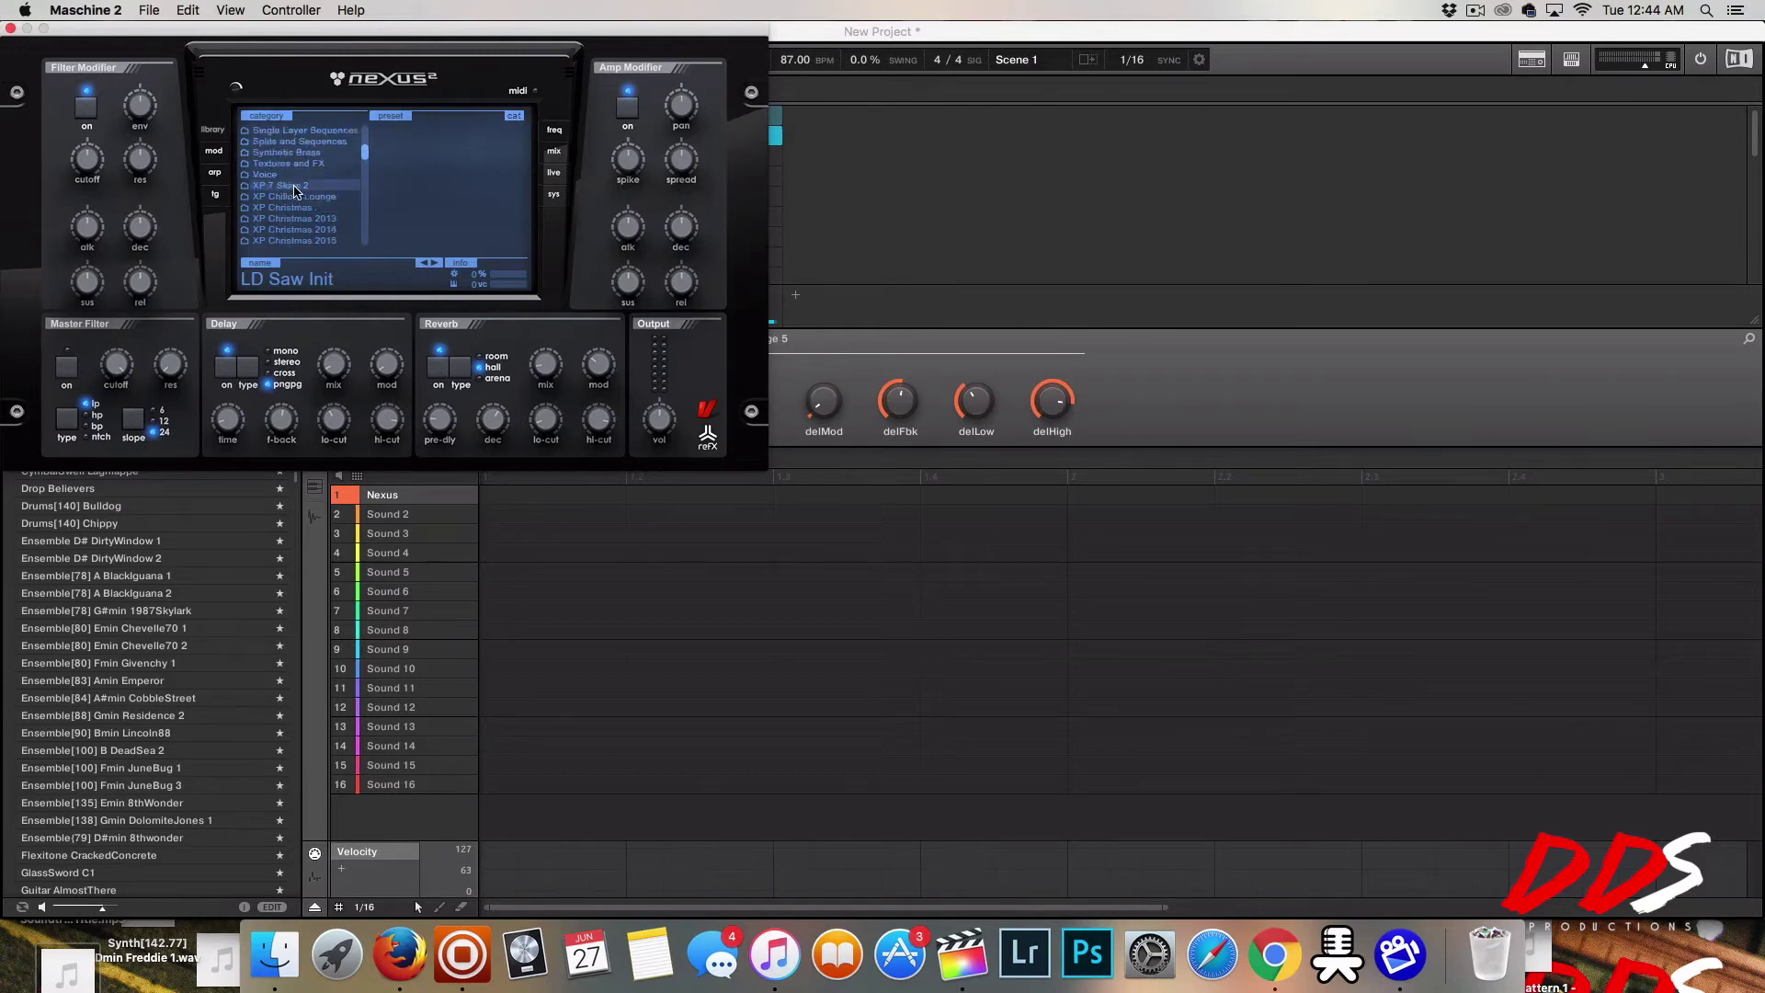
pyautogui.scroll(3, 294, 189)
pyautogui.click(291, 196)
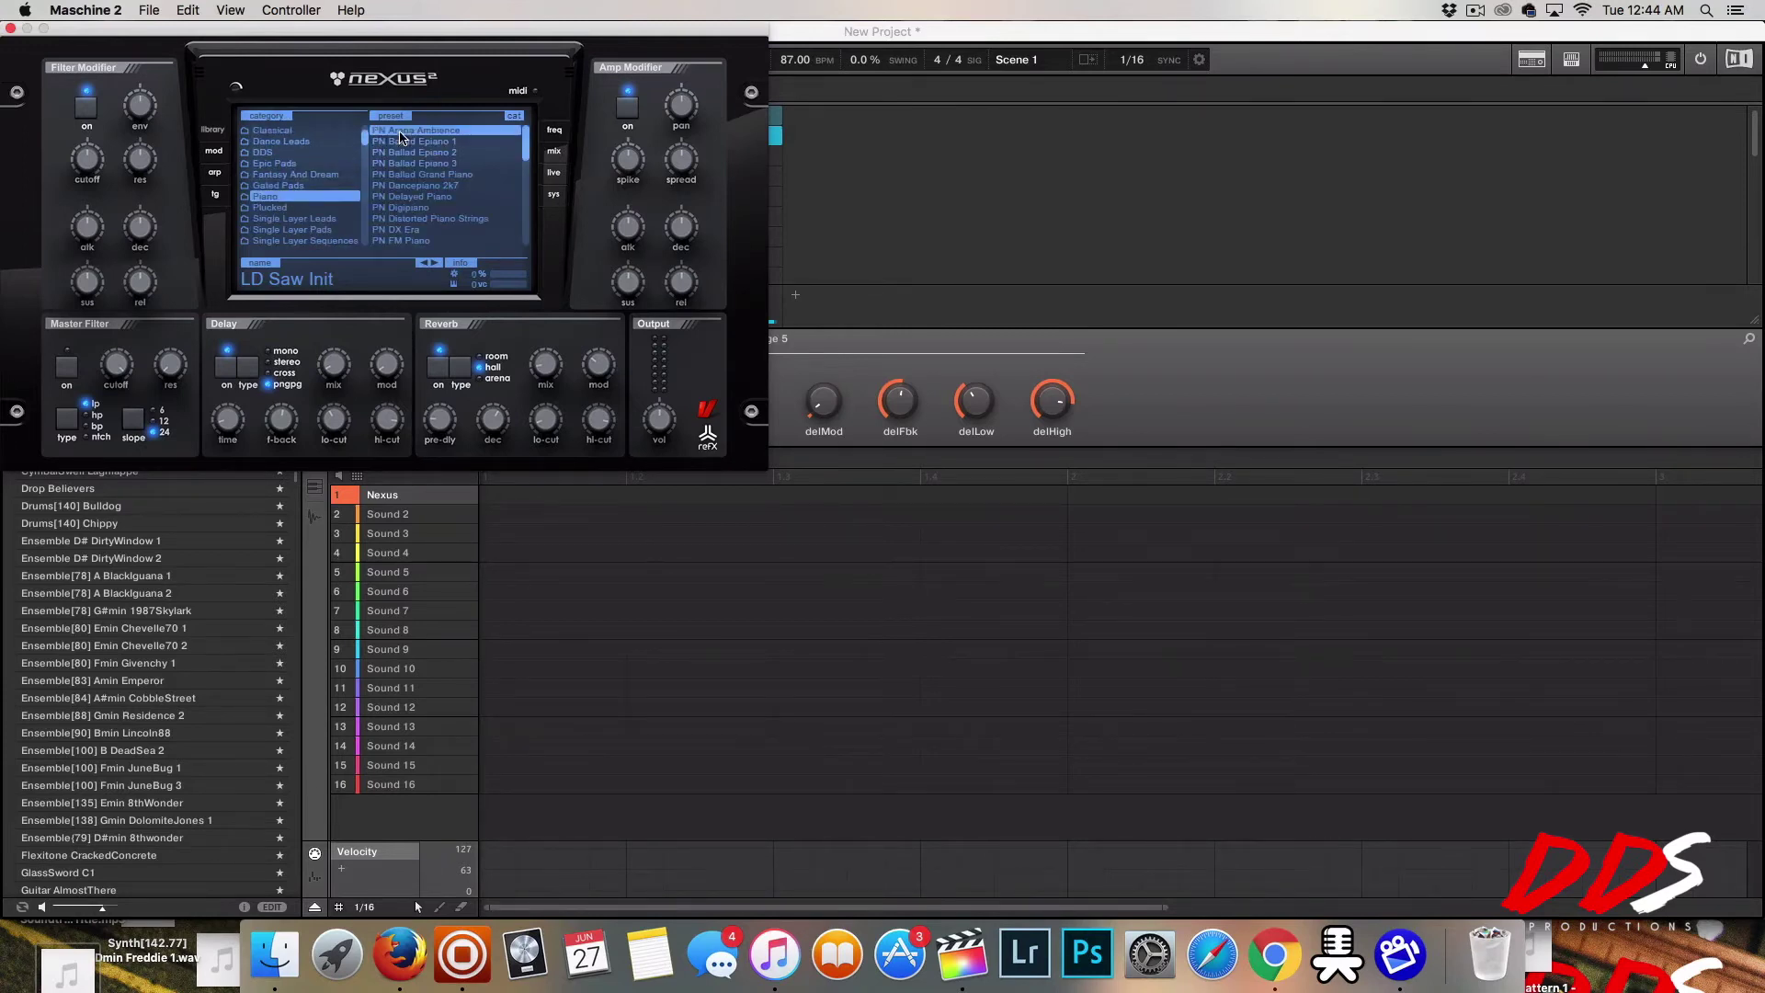
pyautogui.click(424, 136)
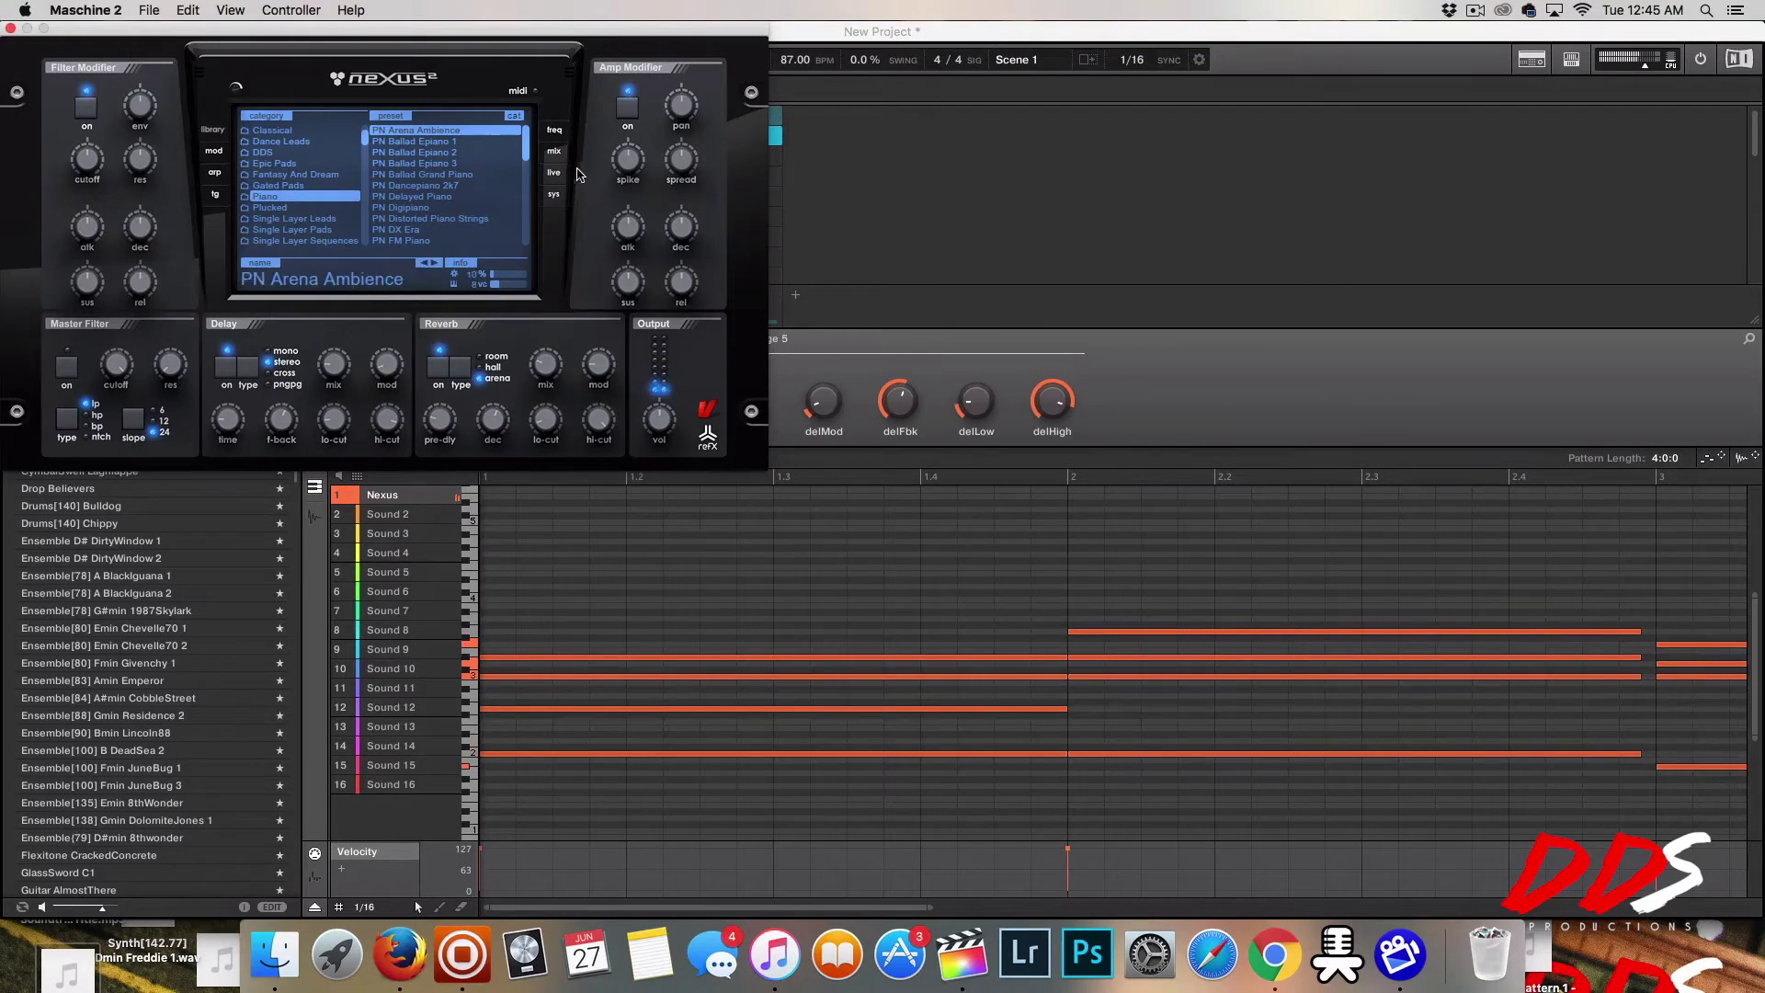
# Switch the Nexus display from the preset browser to the effects editing page.
pyautogui.click(554, 150)
# Set the arpeggiator to order mode over 2 octaves, keeping speed at 1/8.
pyautogui.click(412, 117)
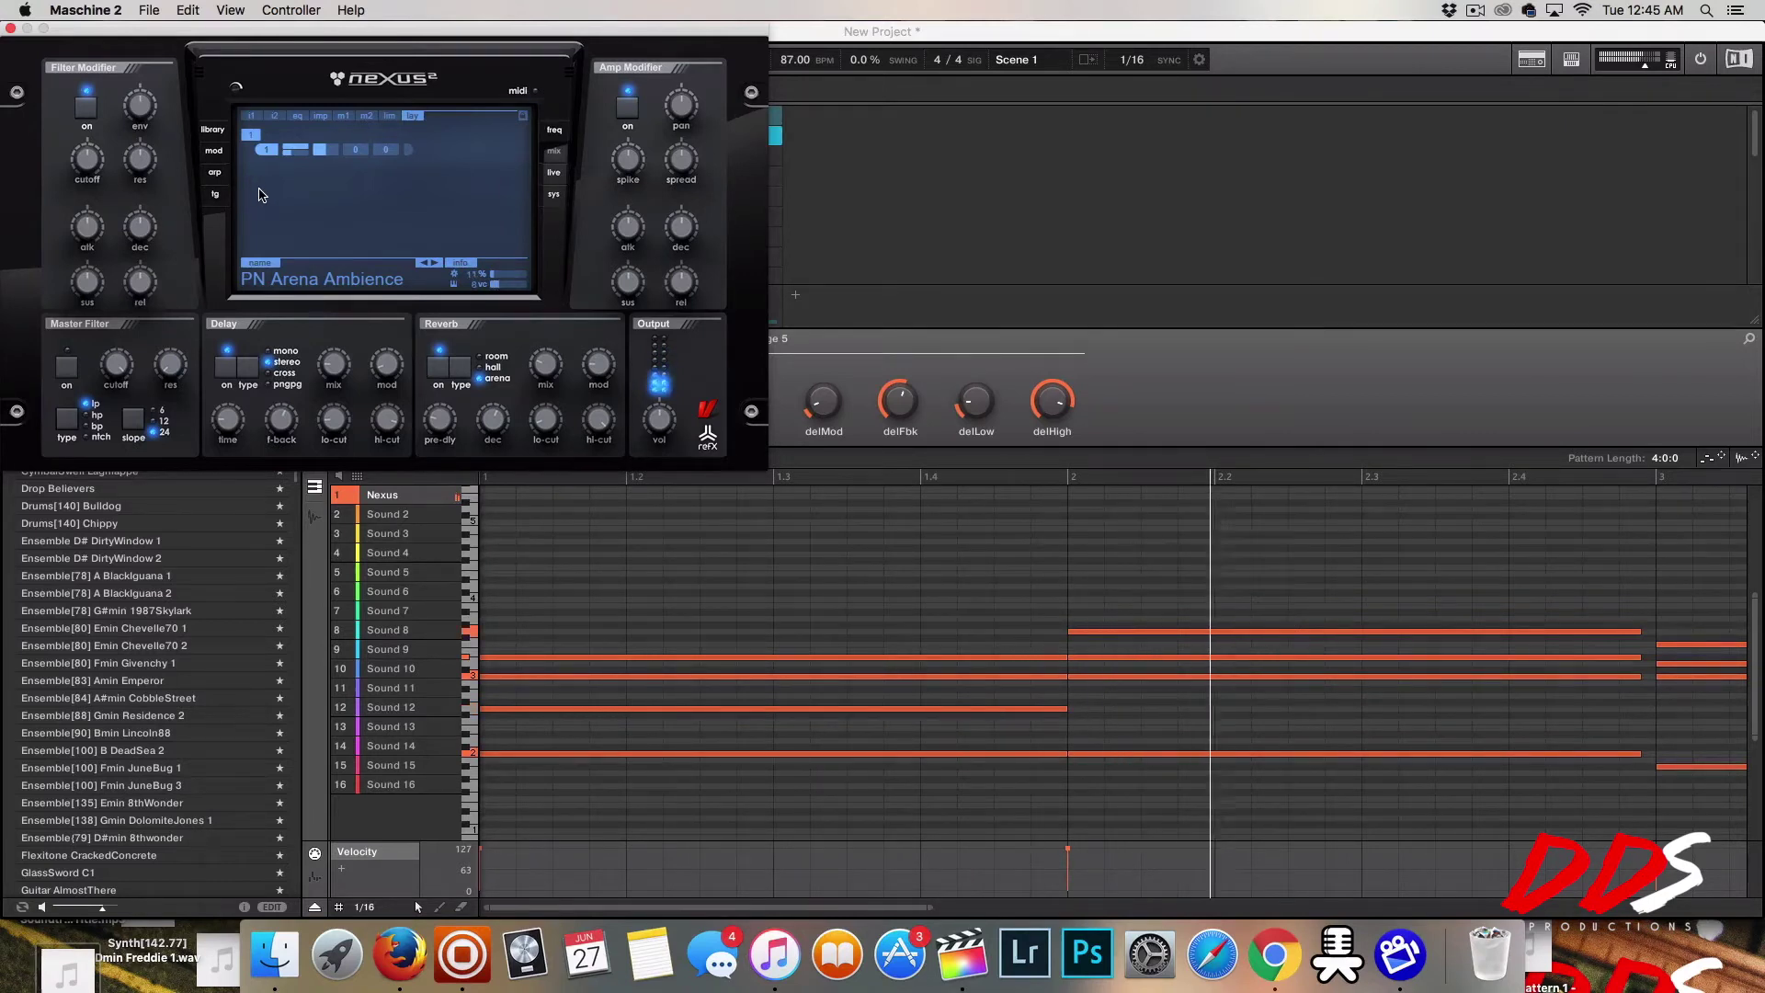
pyautogui.click(214, 171)
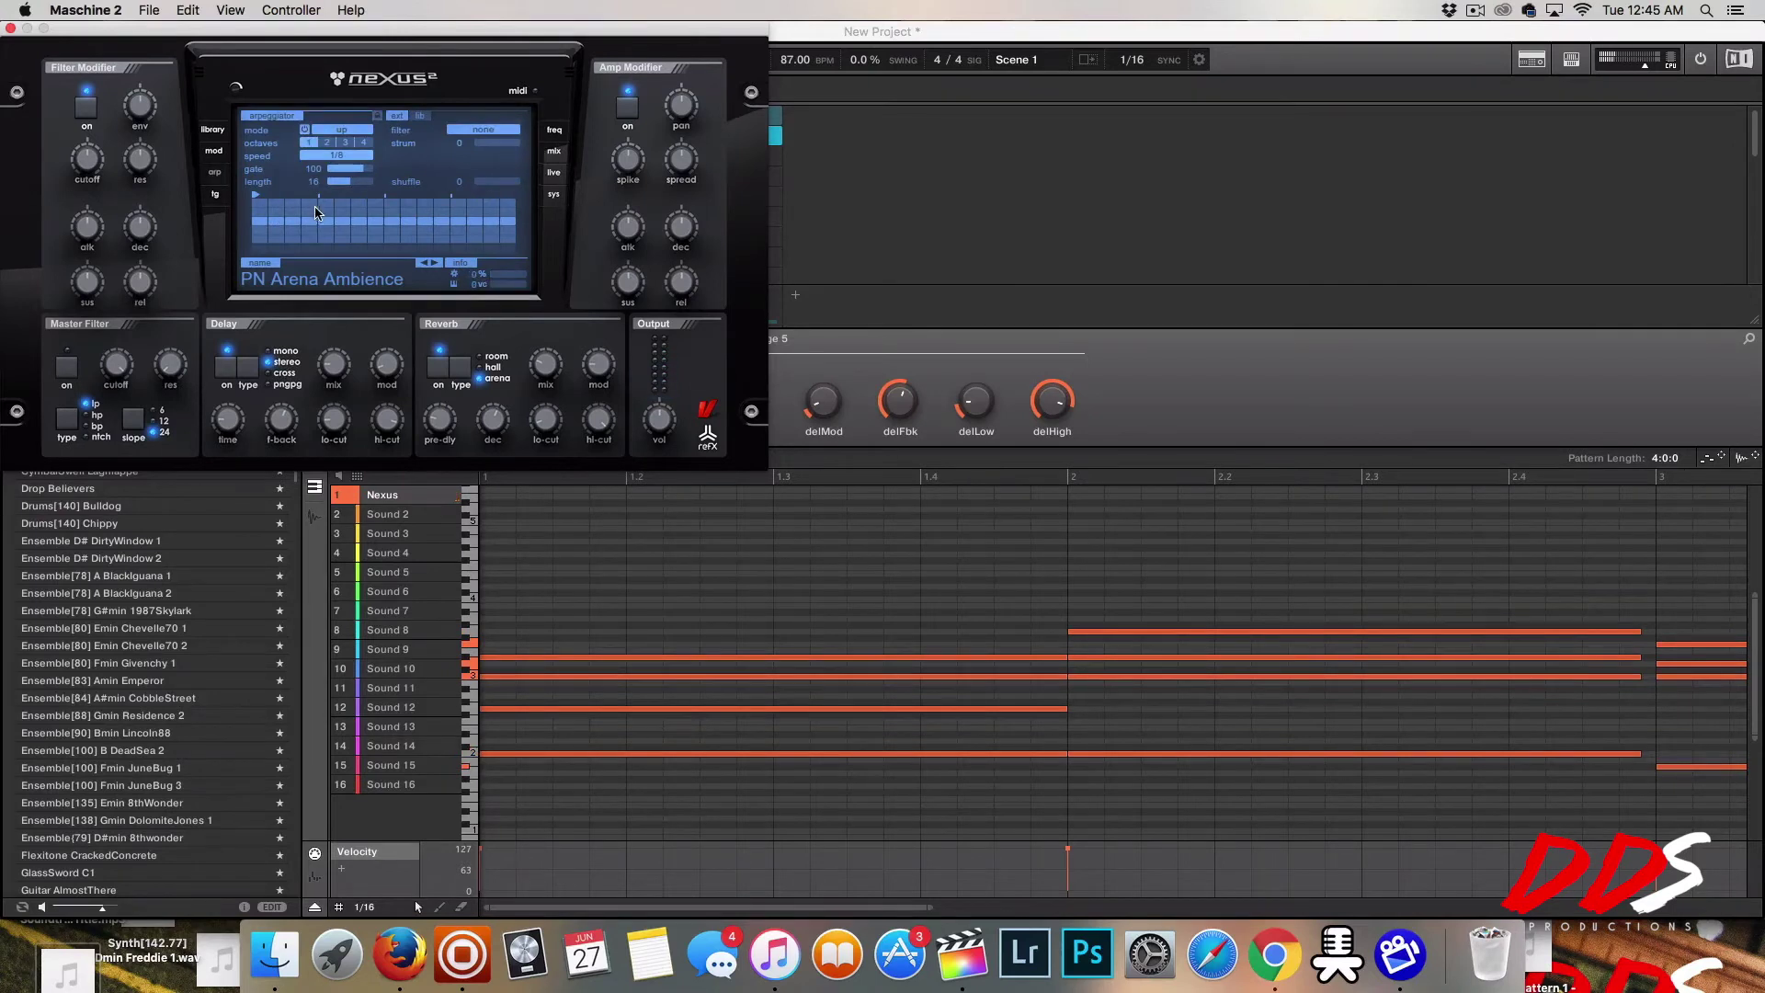
pyautogui.click(337, 143)
pyautogui.click(356, 156)
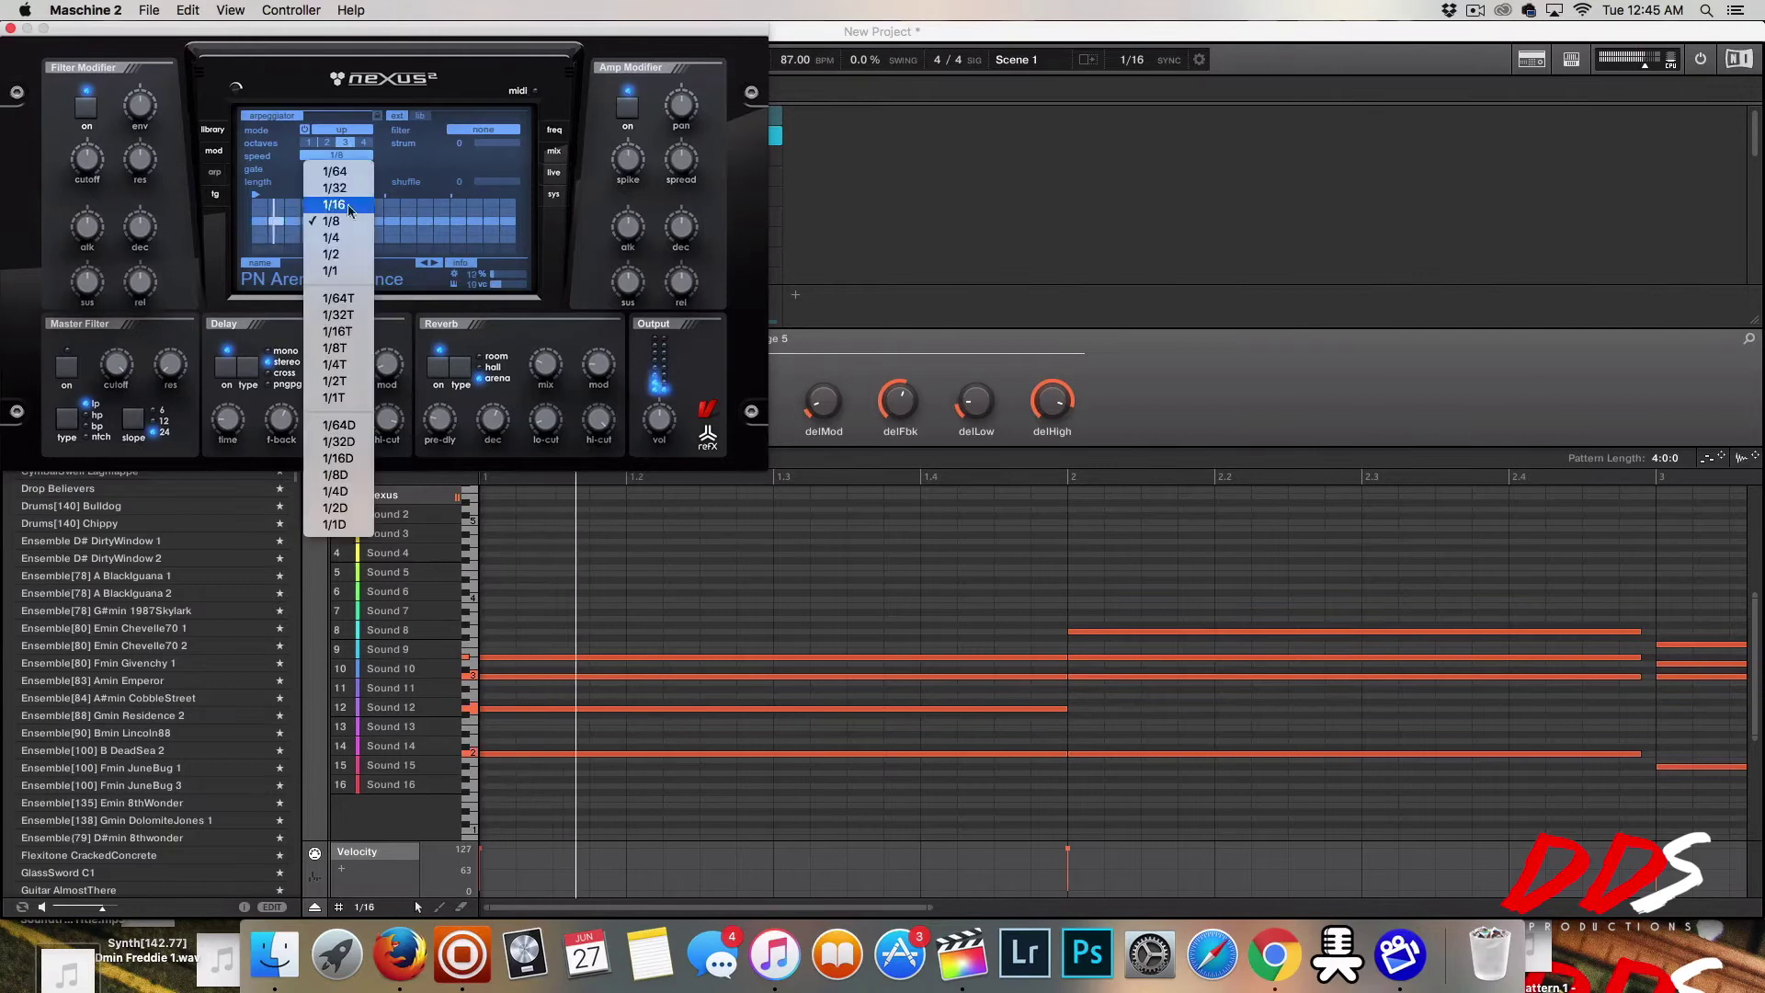
pyautogui.click(359, 218)
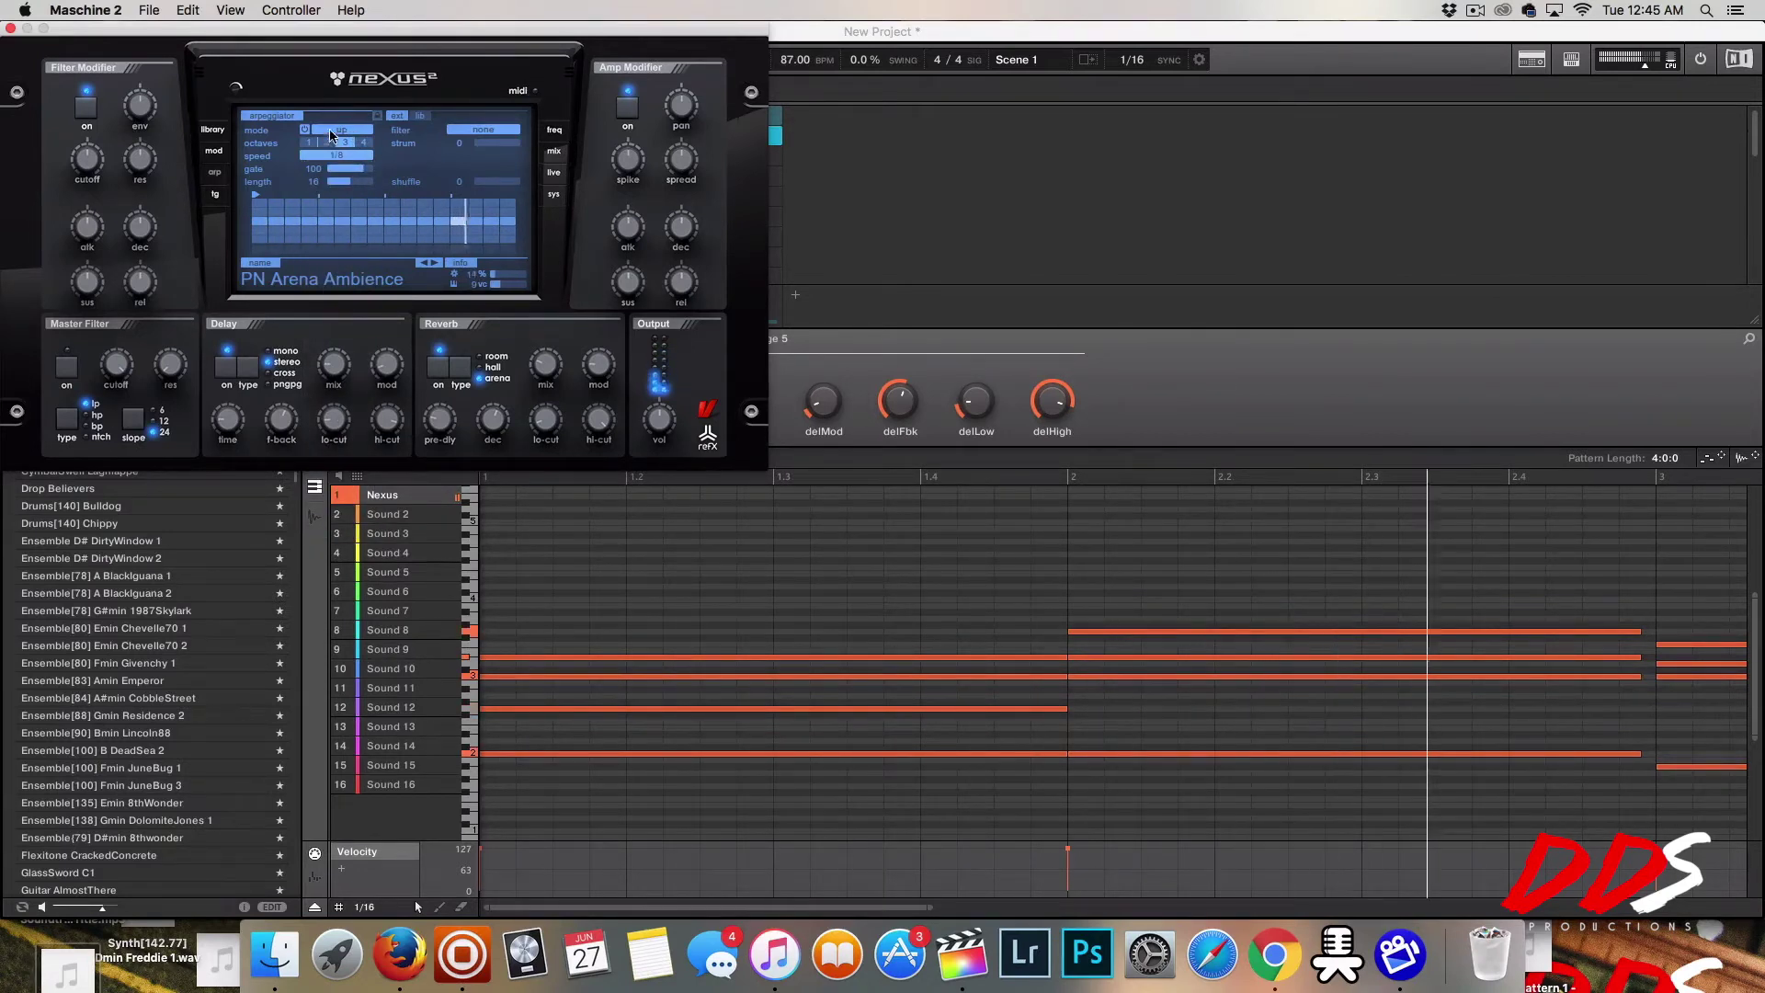
pyautogui.click(341, 131)
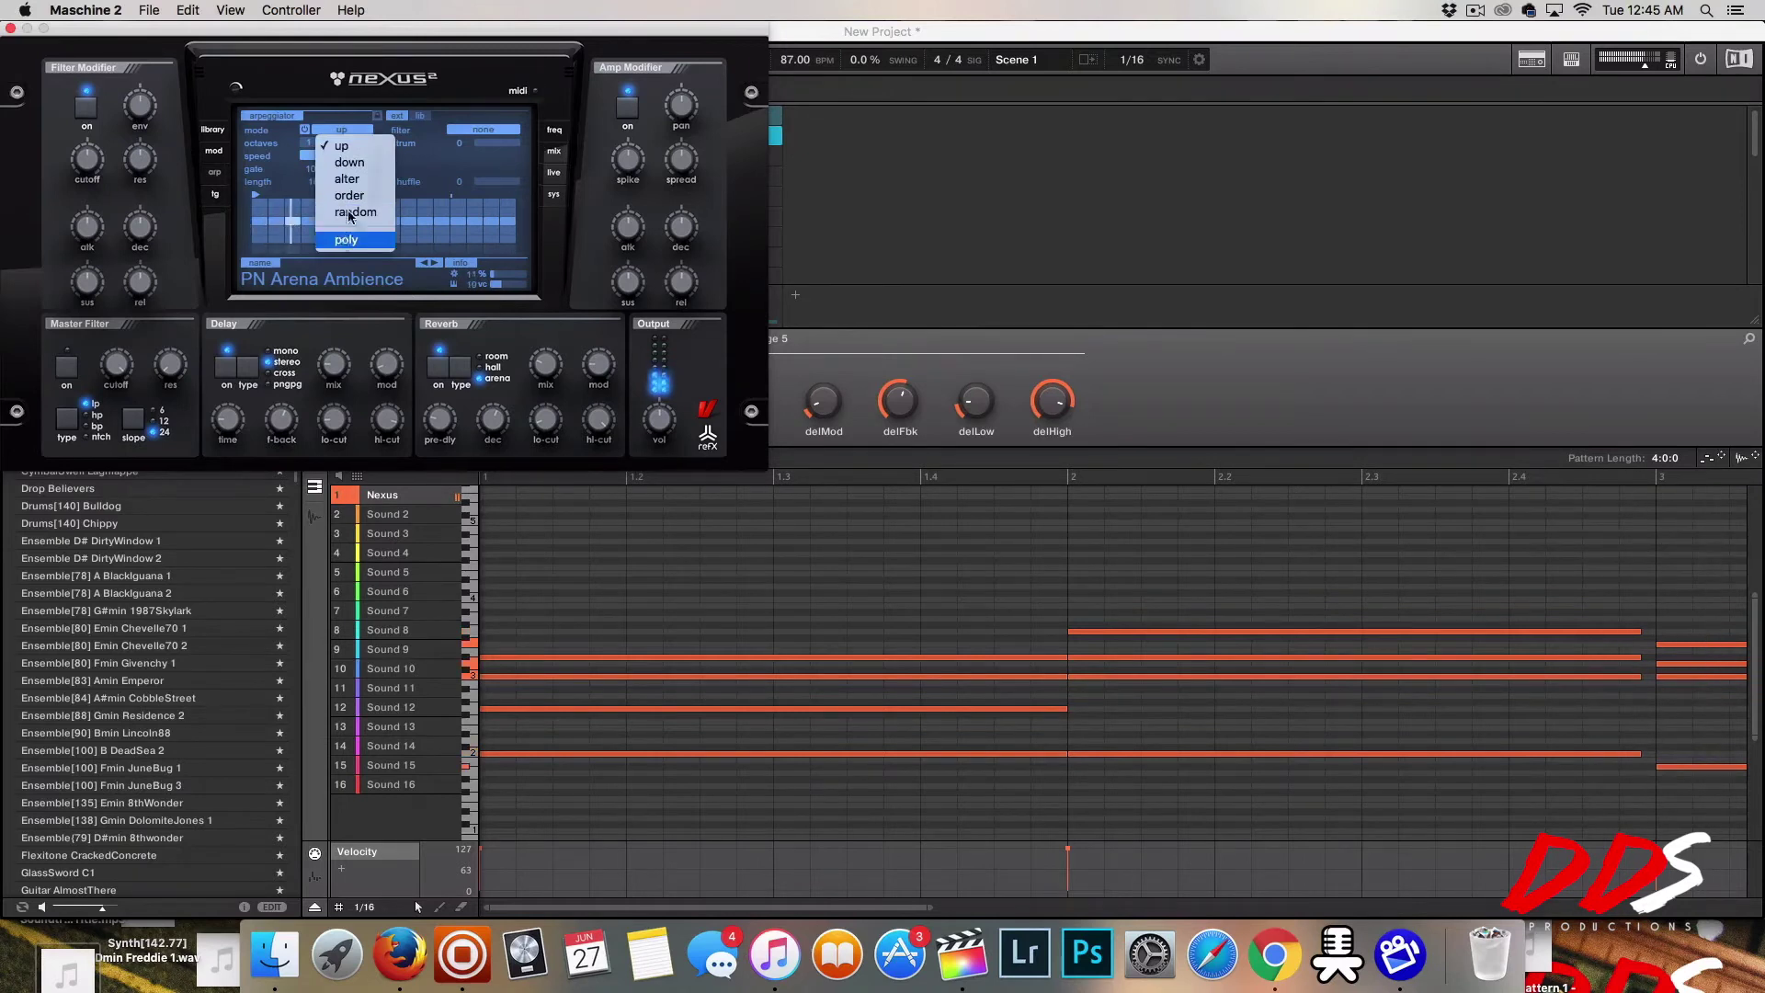
pyautogui.click(345, 240)
pyautogui.click(349, 130)
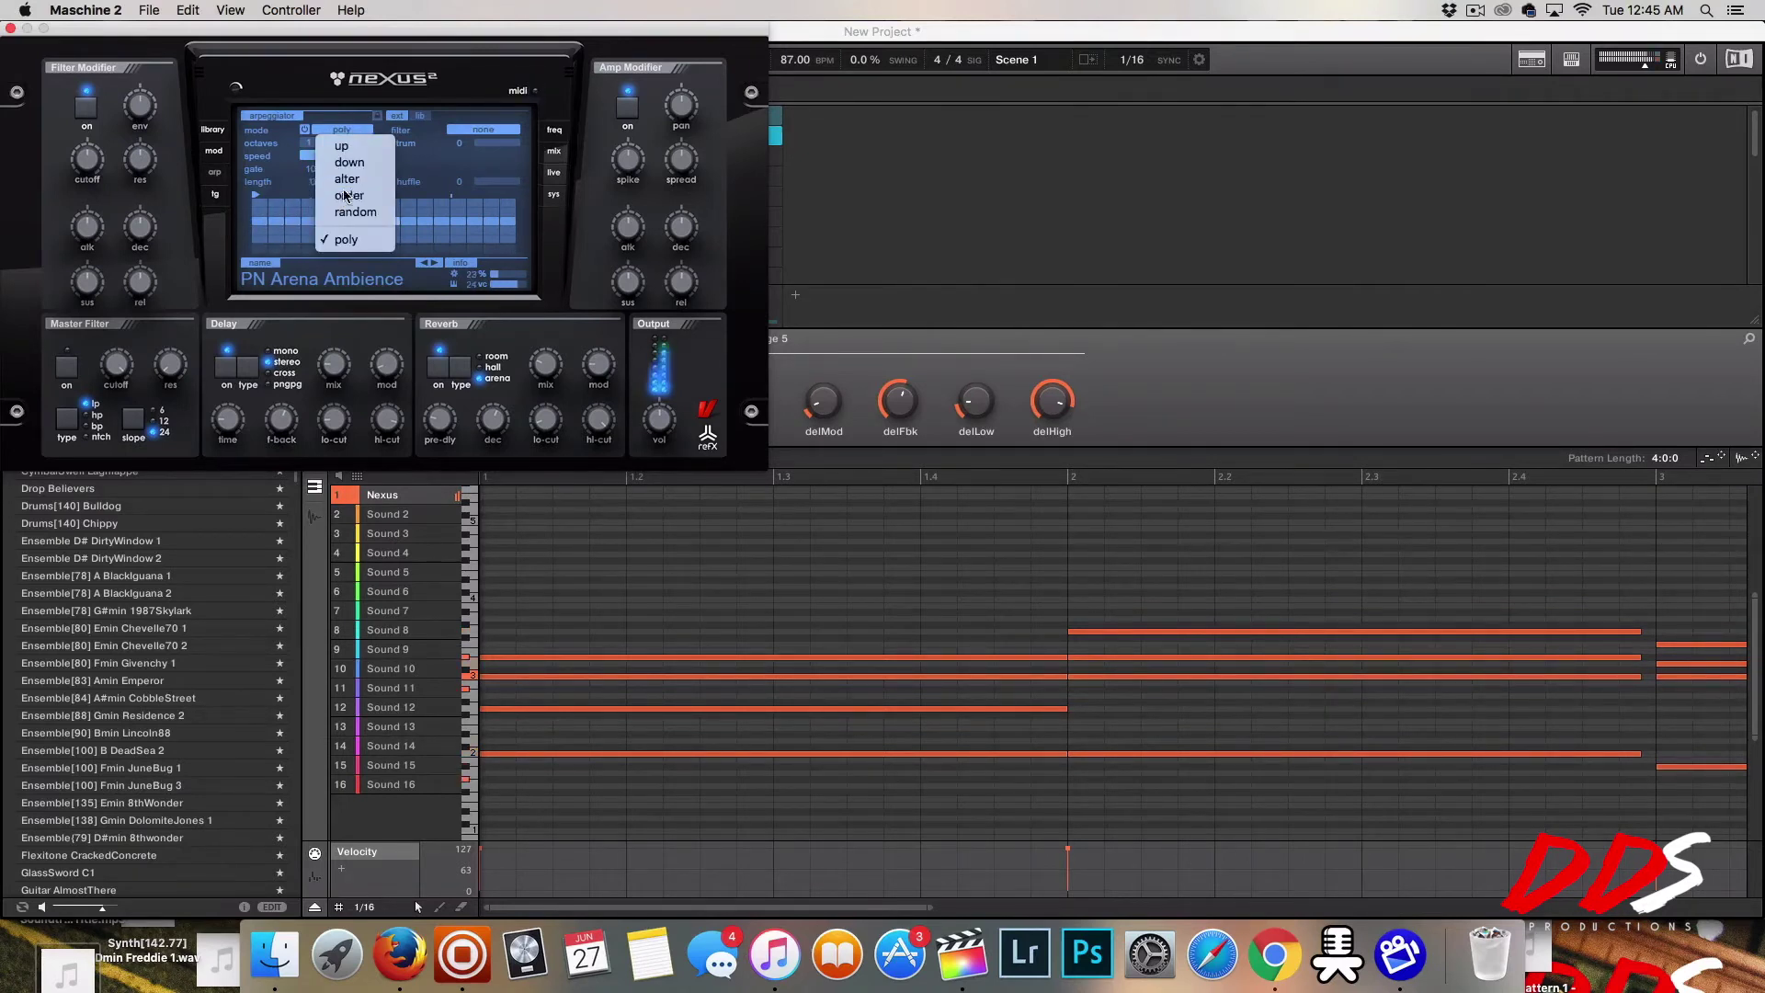
pyautogui.click(347, 205)
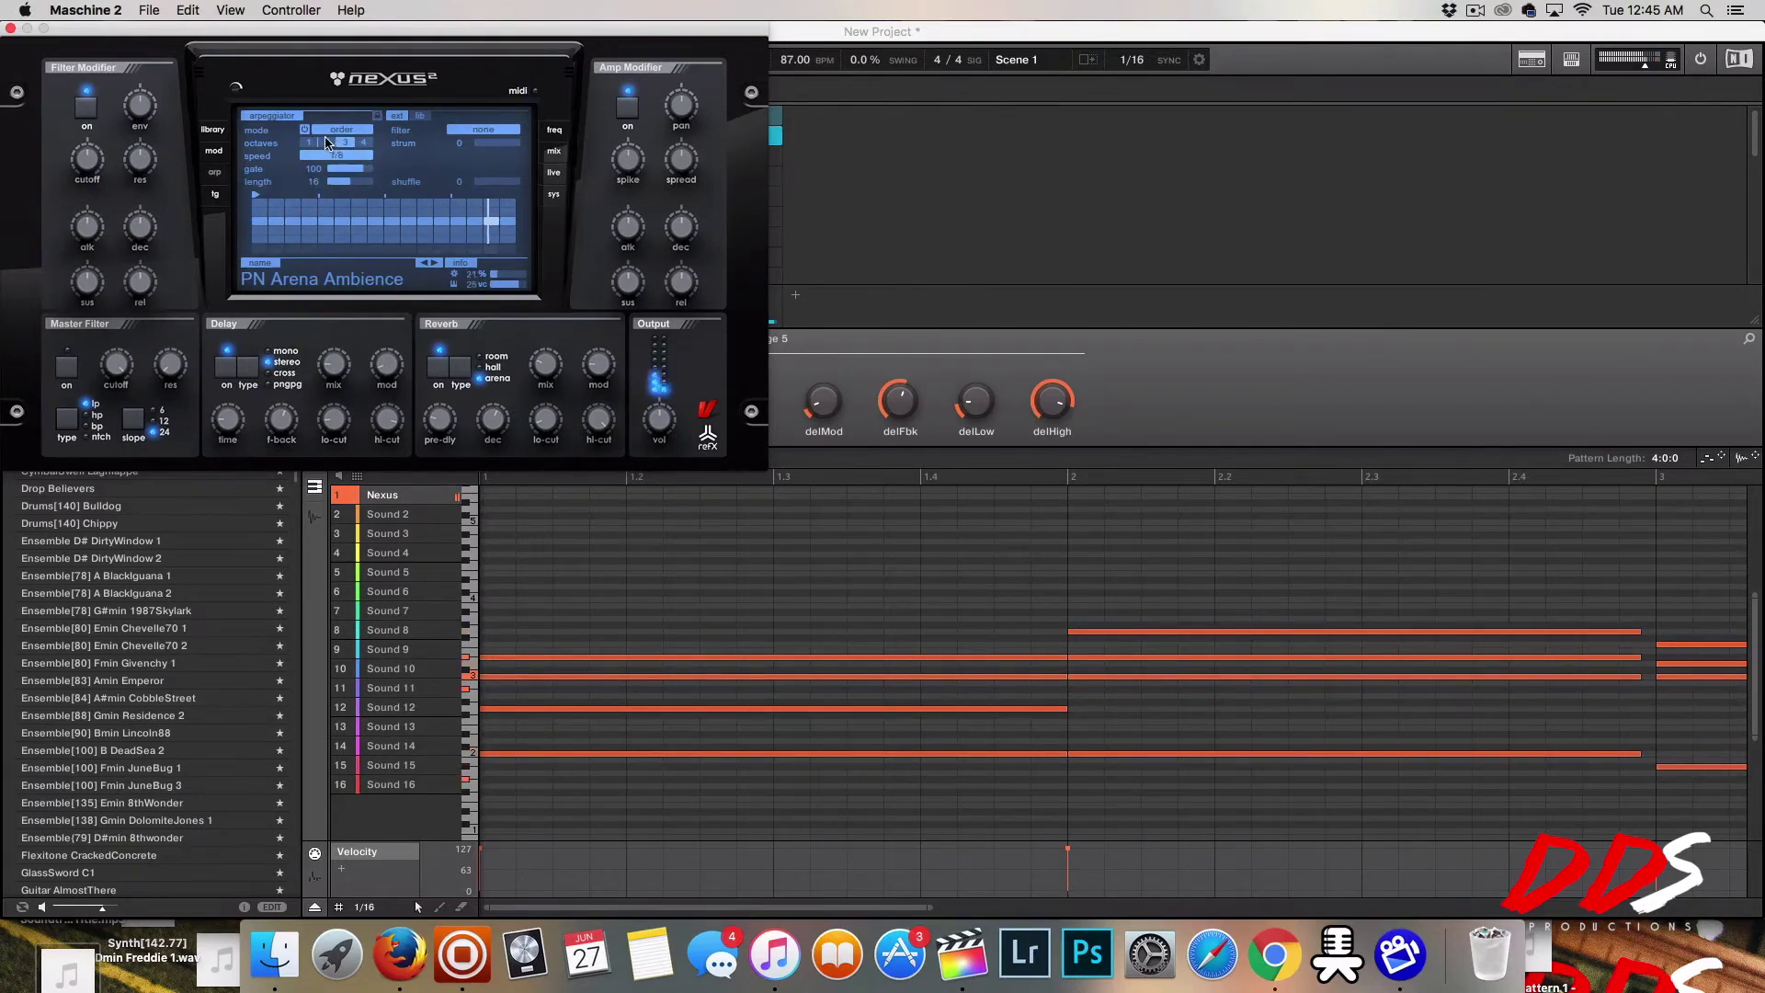
pyautogui.click(324, 142)
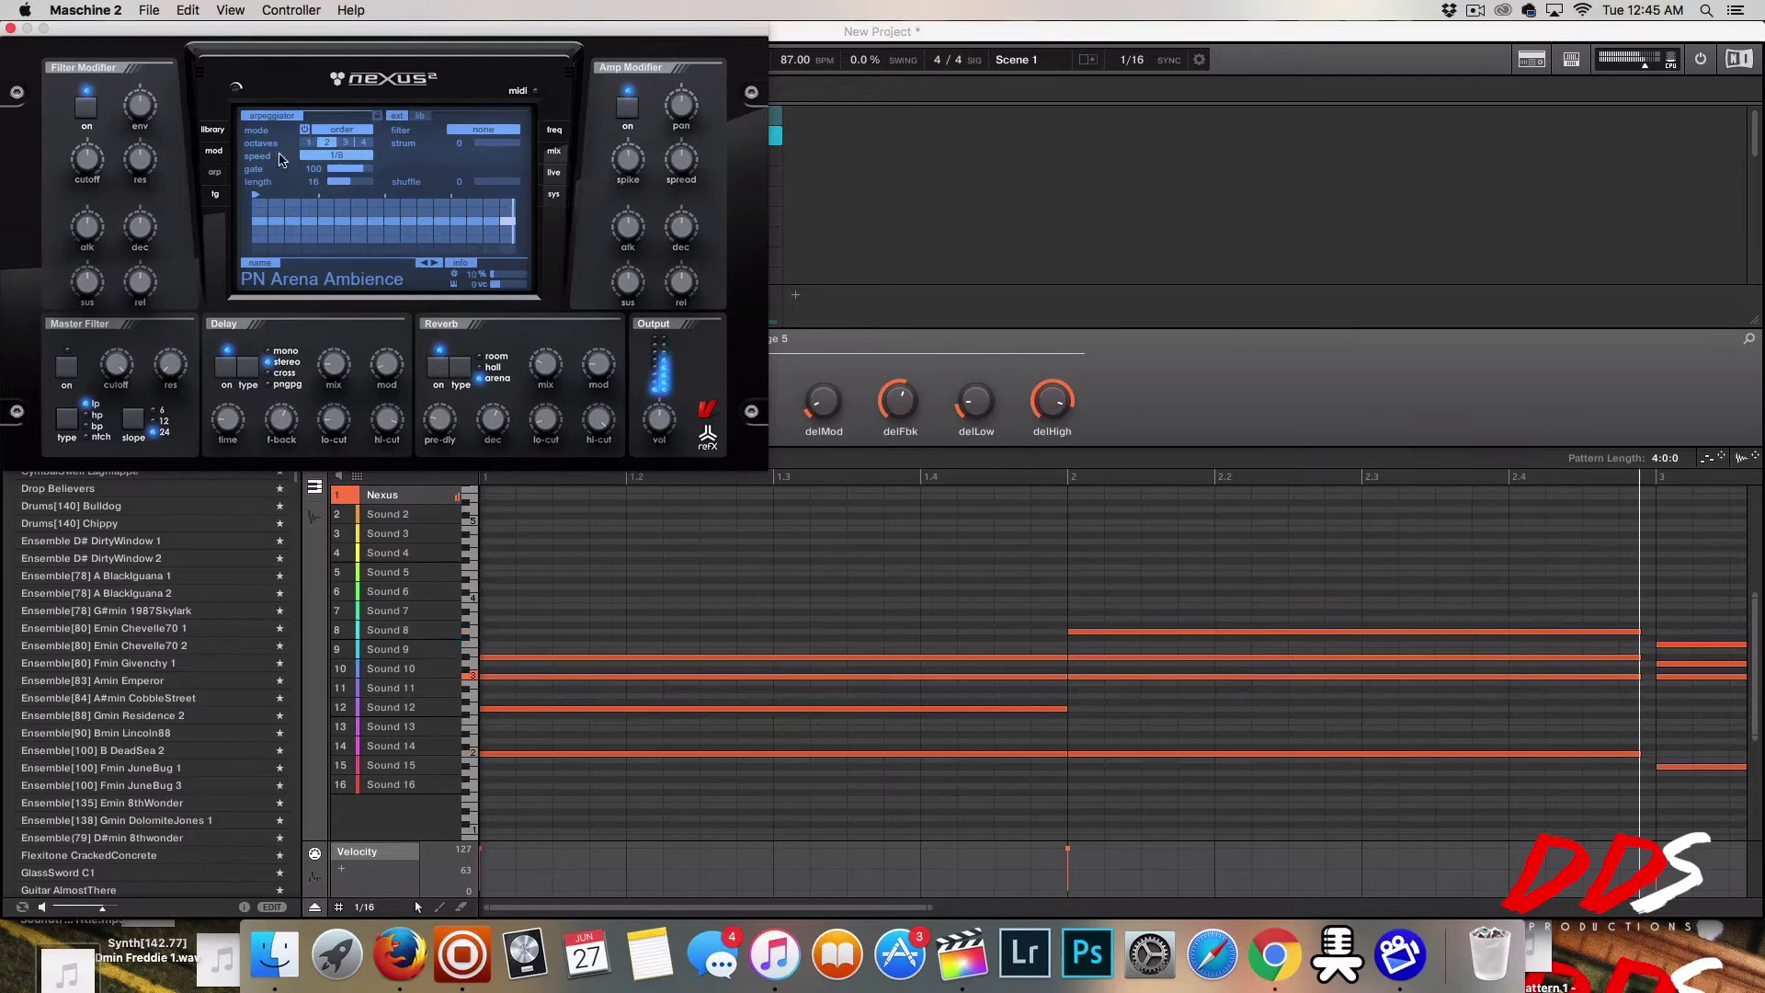
# Switch on the master filter with band-pass type.
pyautogui.click(67, 365)
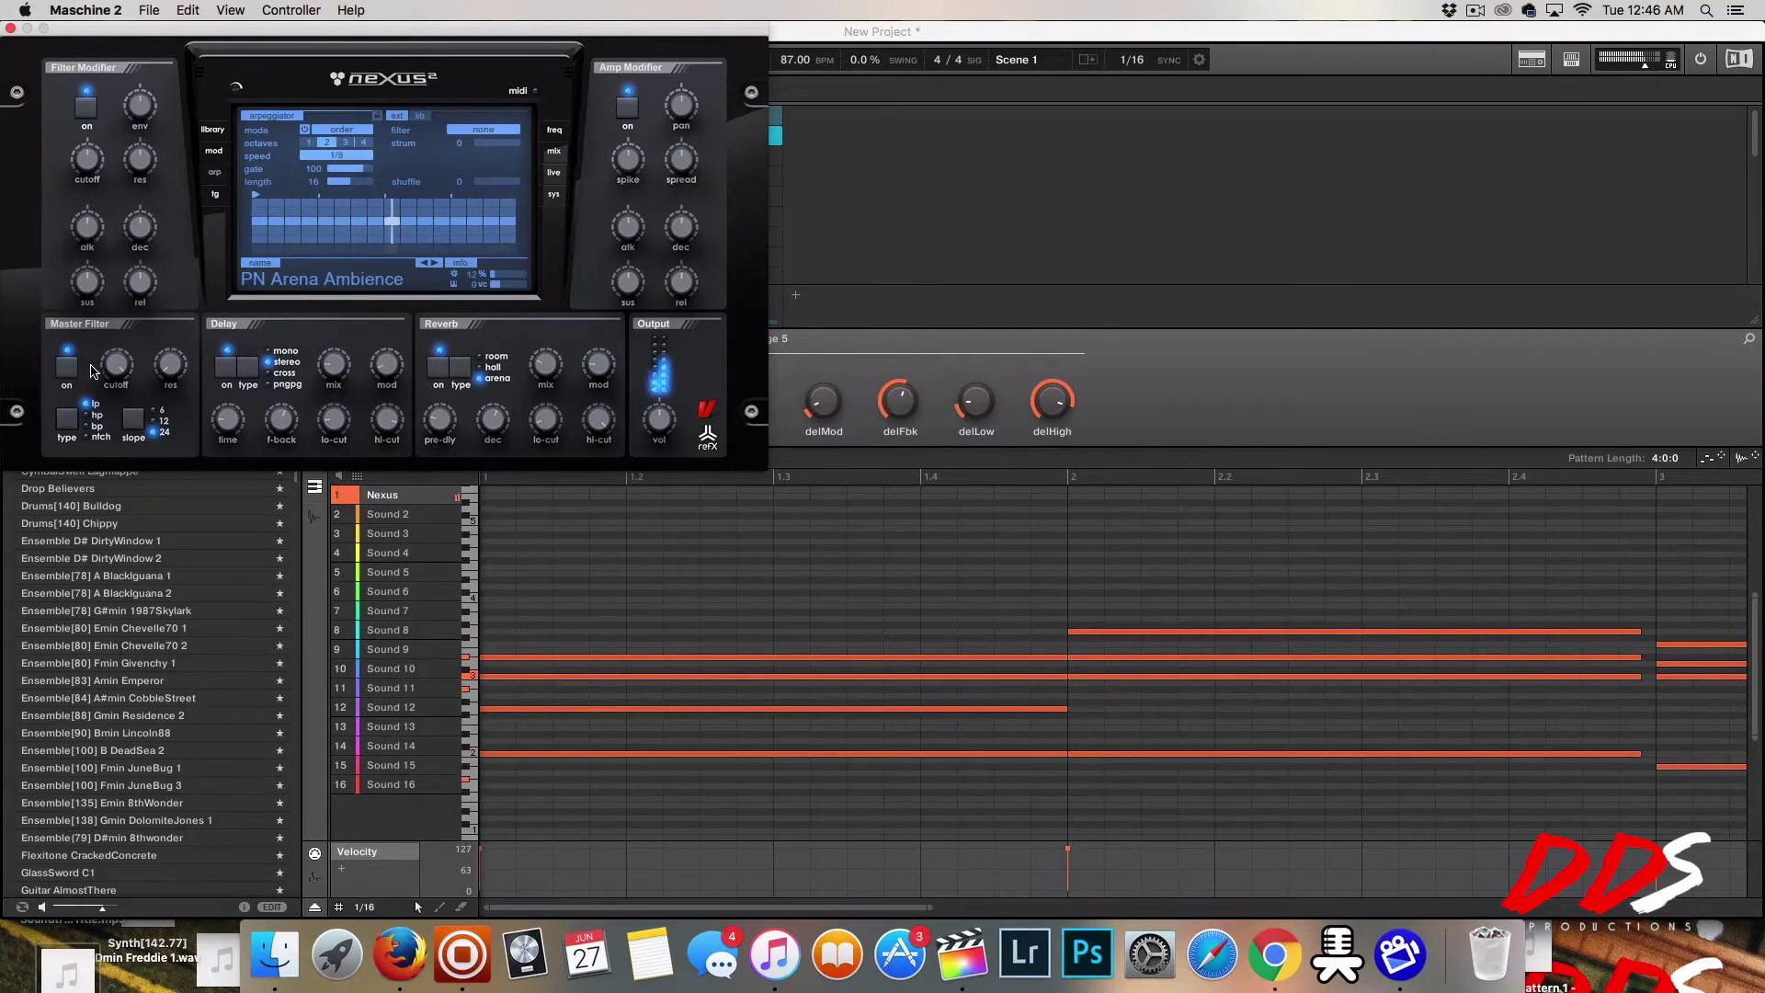
pyautogui.click(67, 421)
pyautogui.click(66, 420)
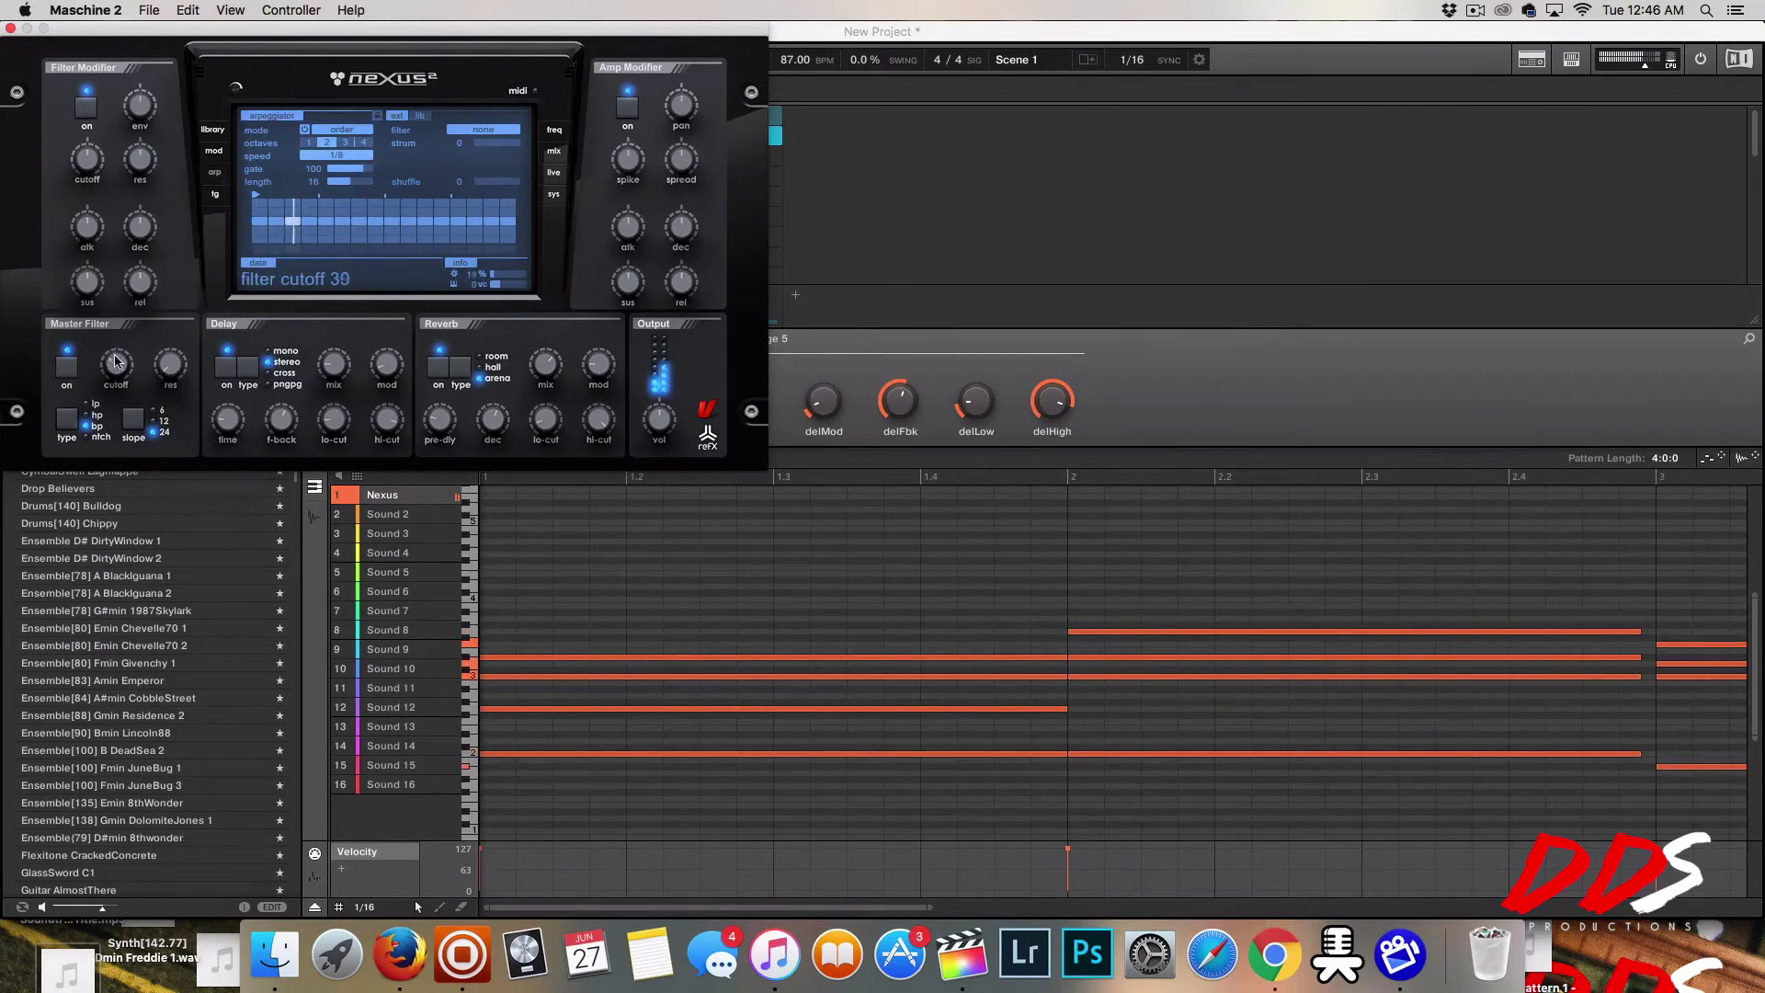
# Set the delay to cross mode and raise its feedback to 73.
pyautogui.click(247, 380)
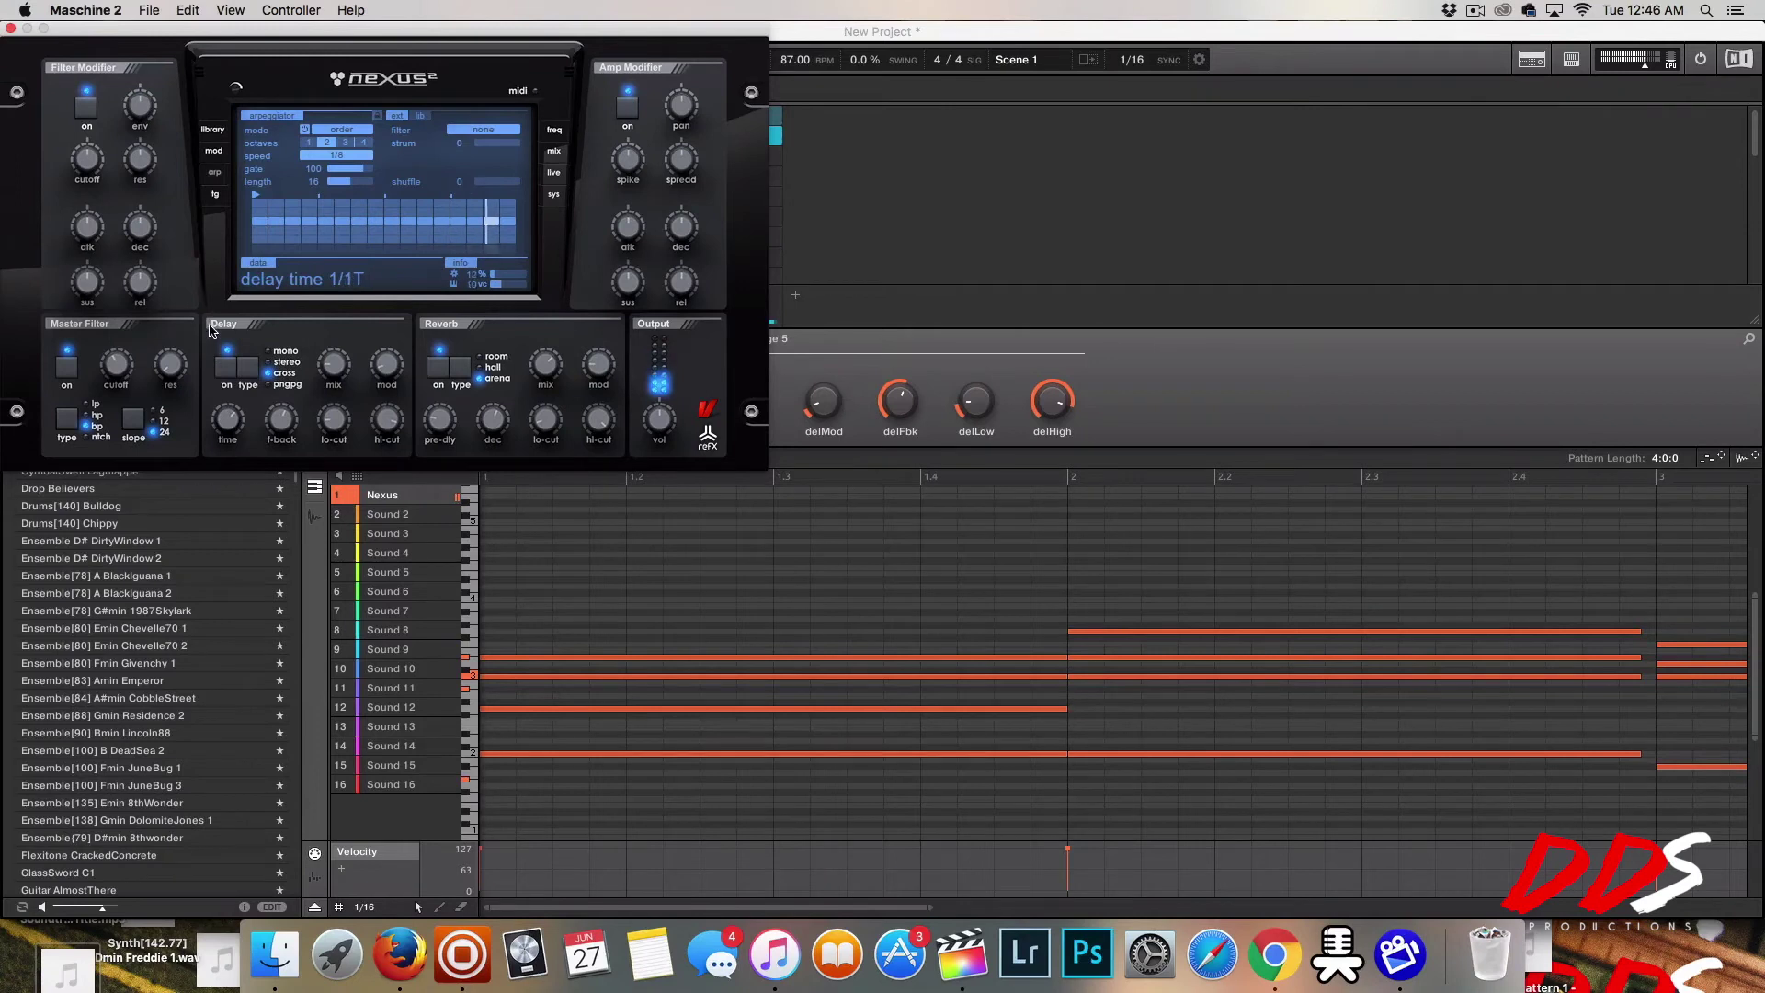
pyautogui.moveTo(280, 419)
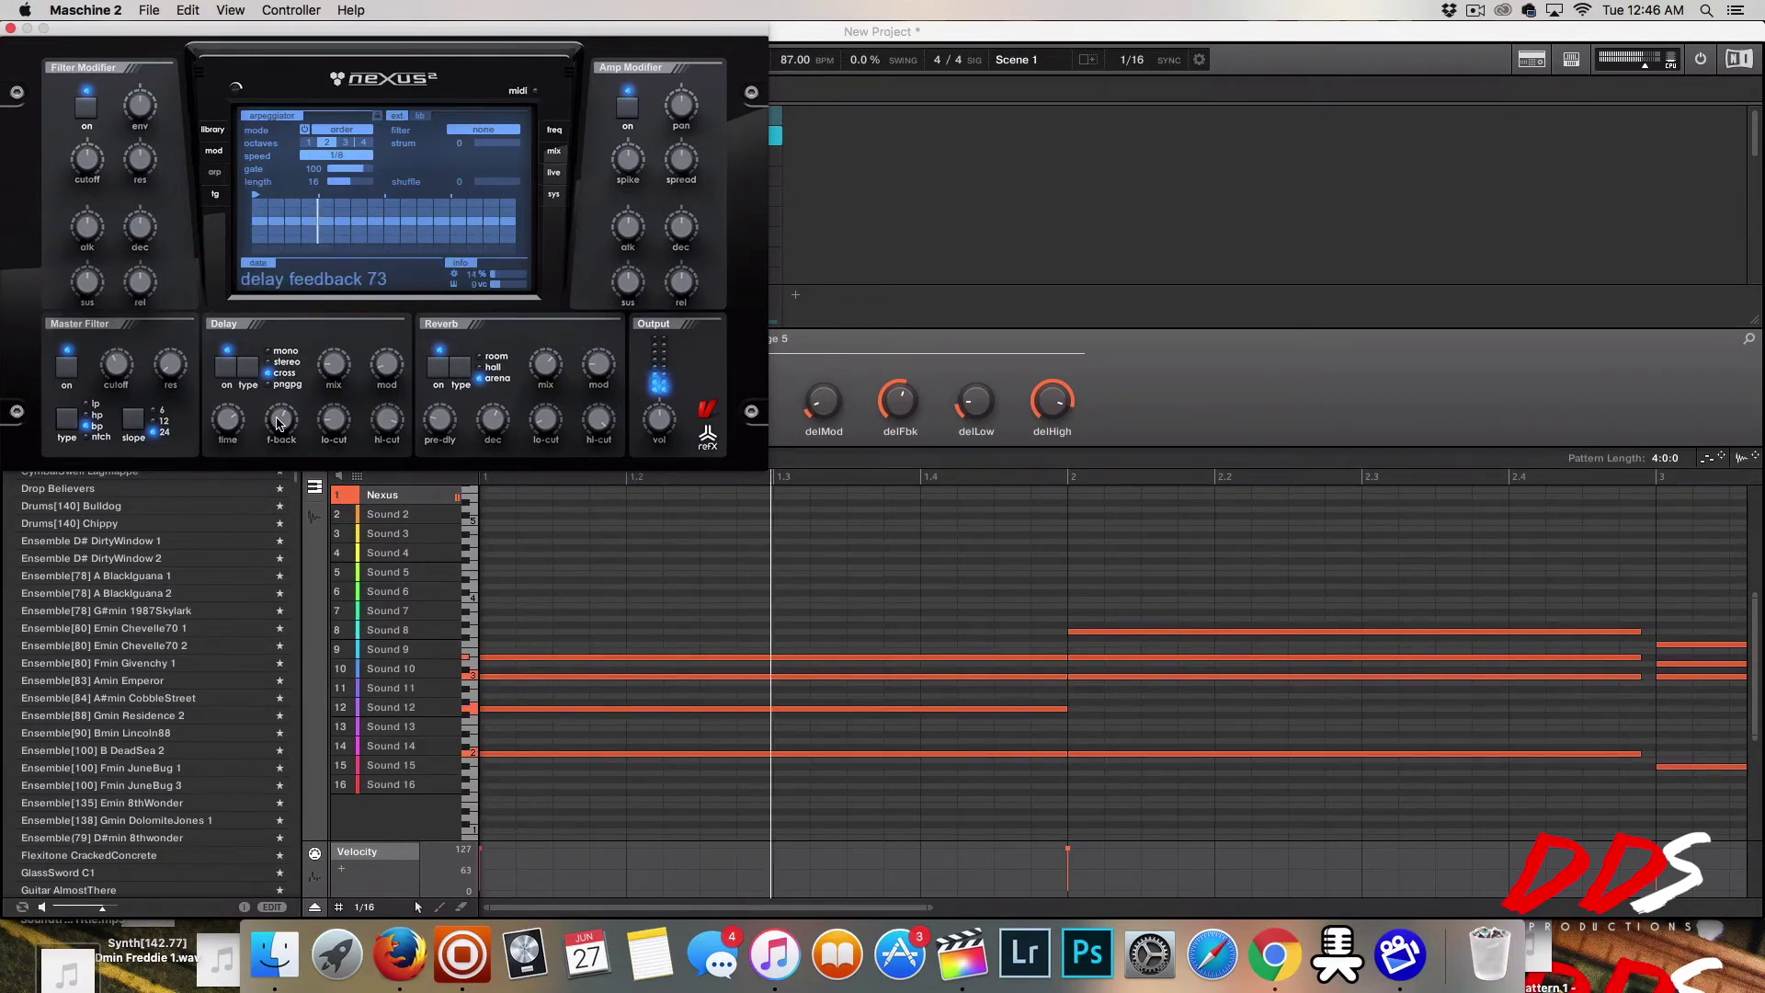
pyautogui.scroll(5, 282, 423)
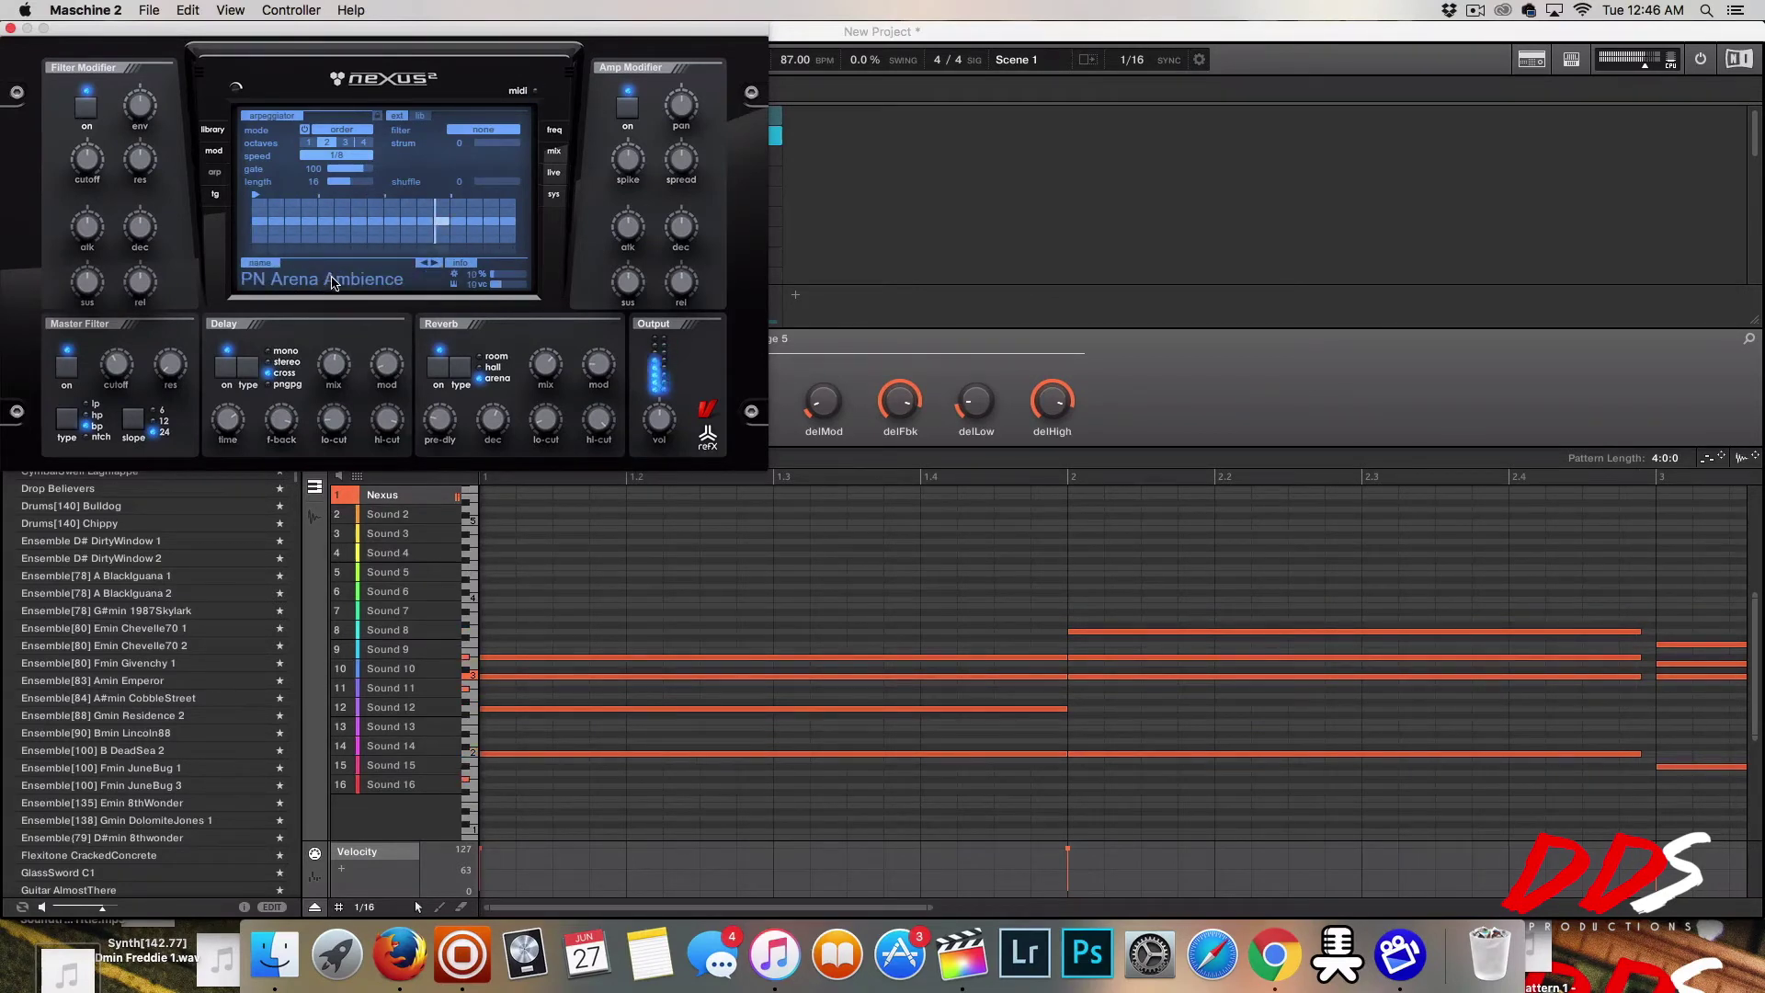
# Load the PD Aah Choir 2 preset from the PD category and start playback.
pyautogui.click(210, 133)
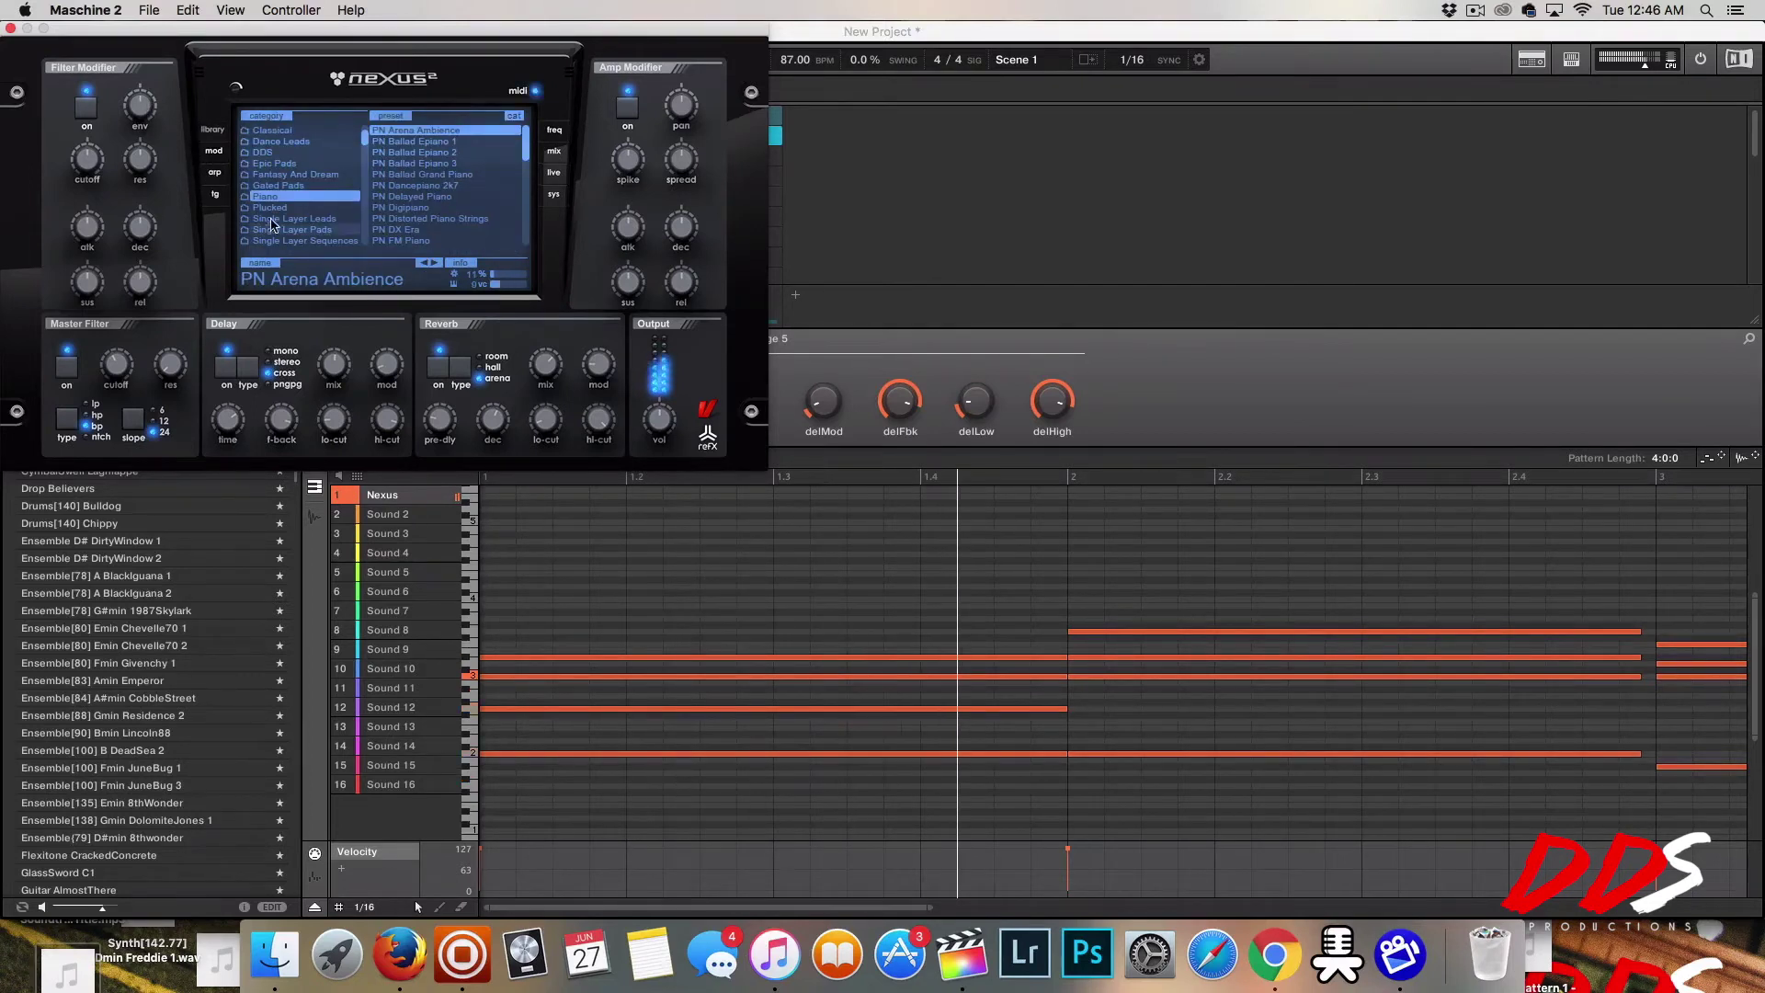
pyautogui.scroll(-15, 276, 198)
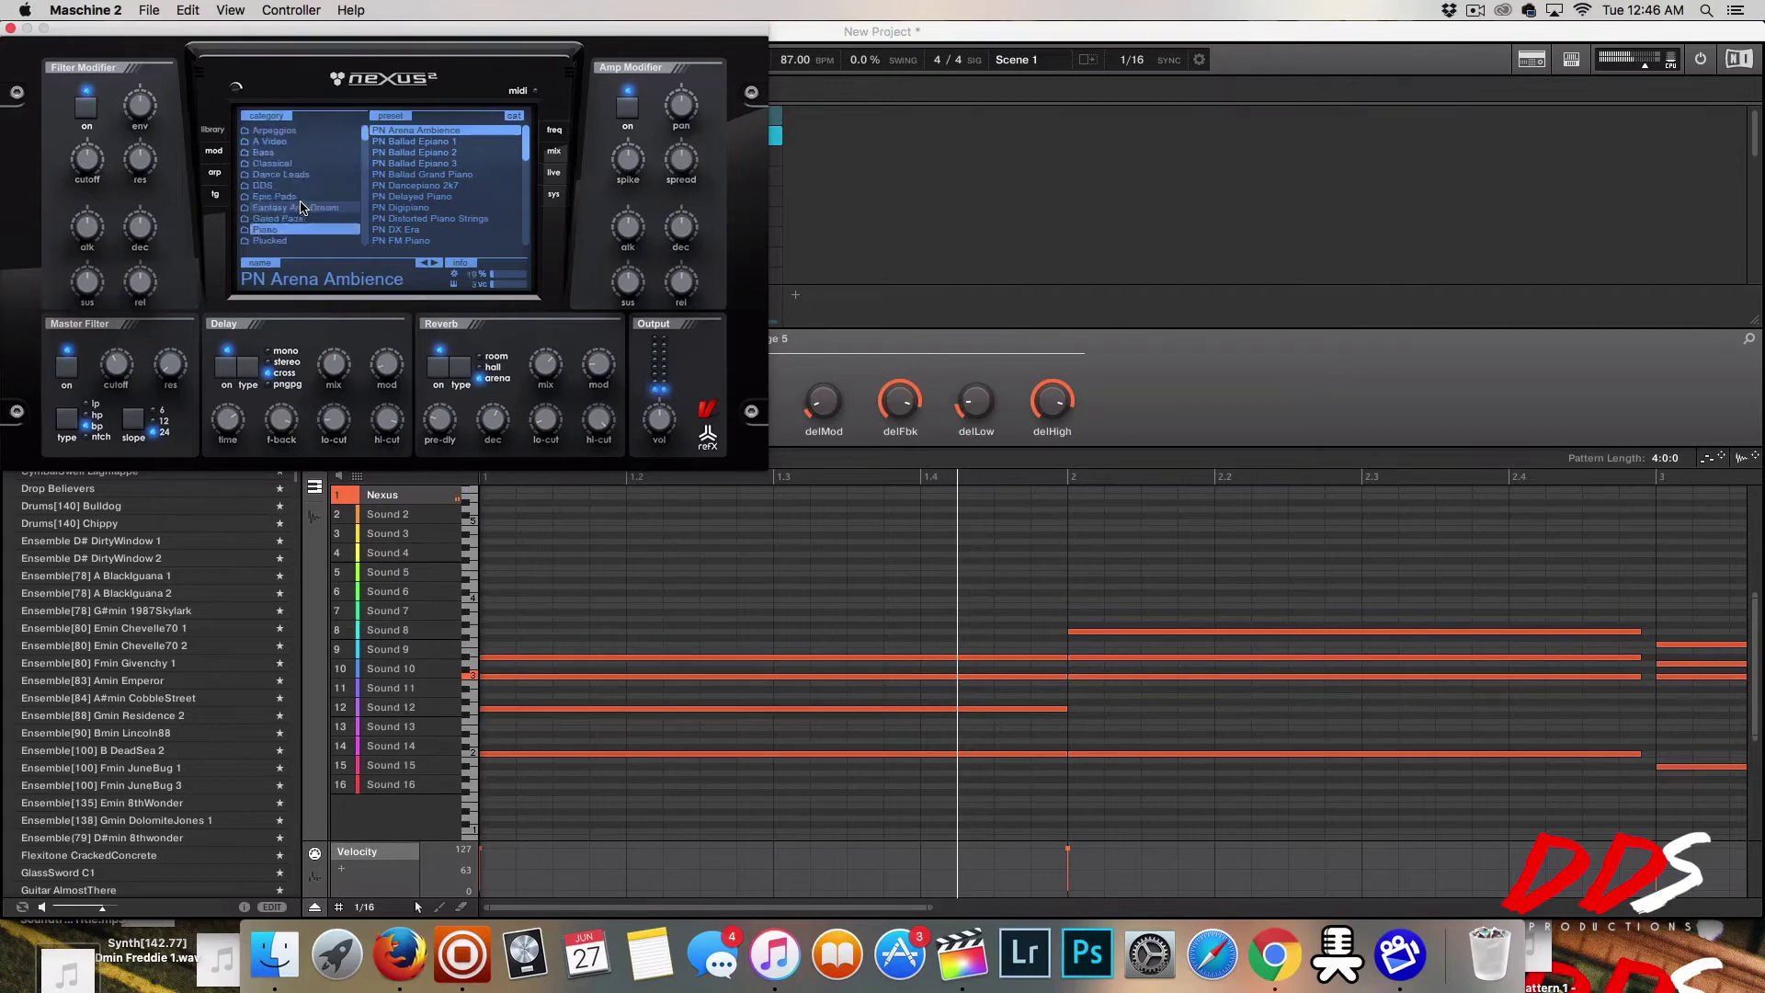
pyautogui.scroll(-8, 286, 204)
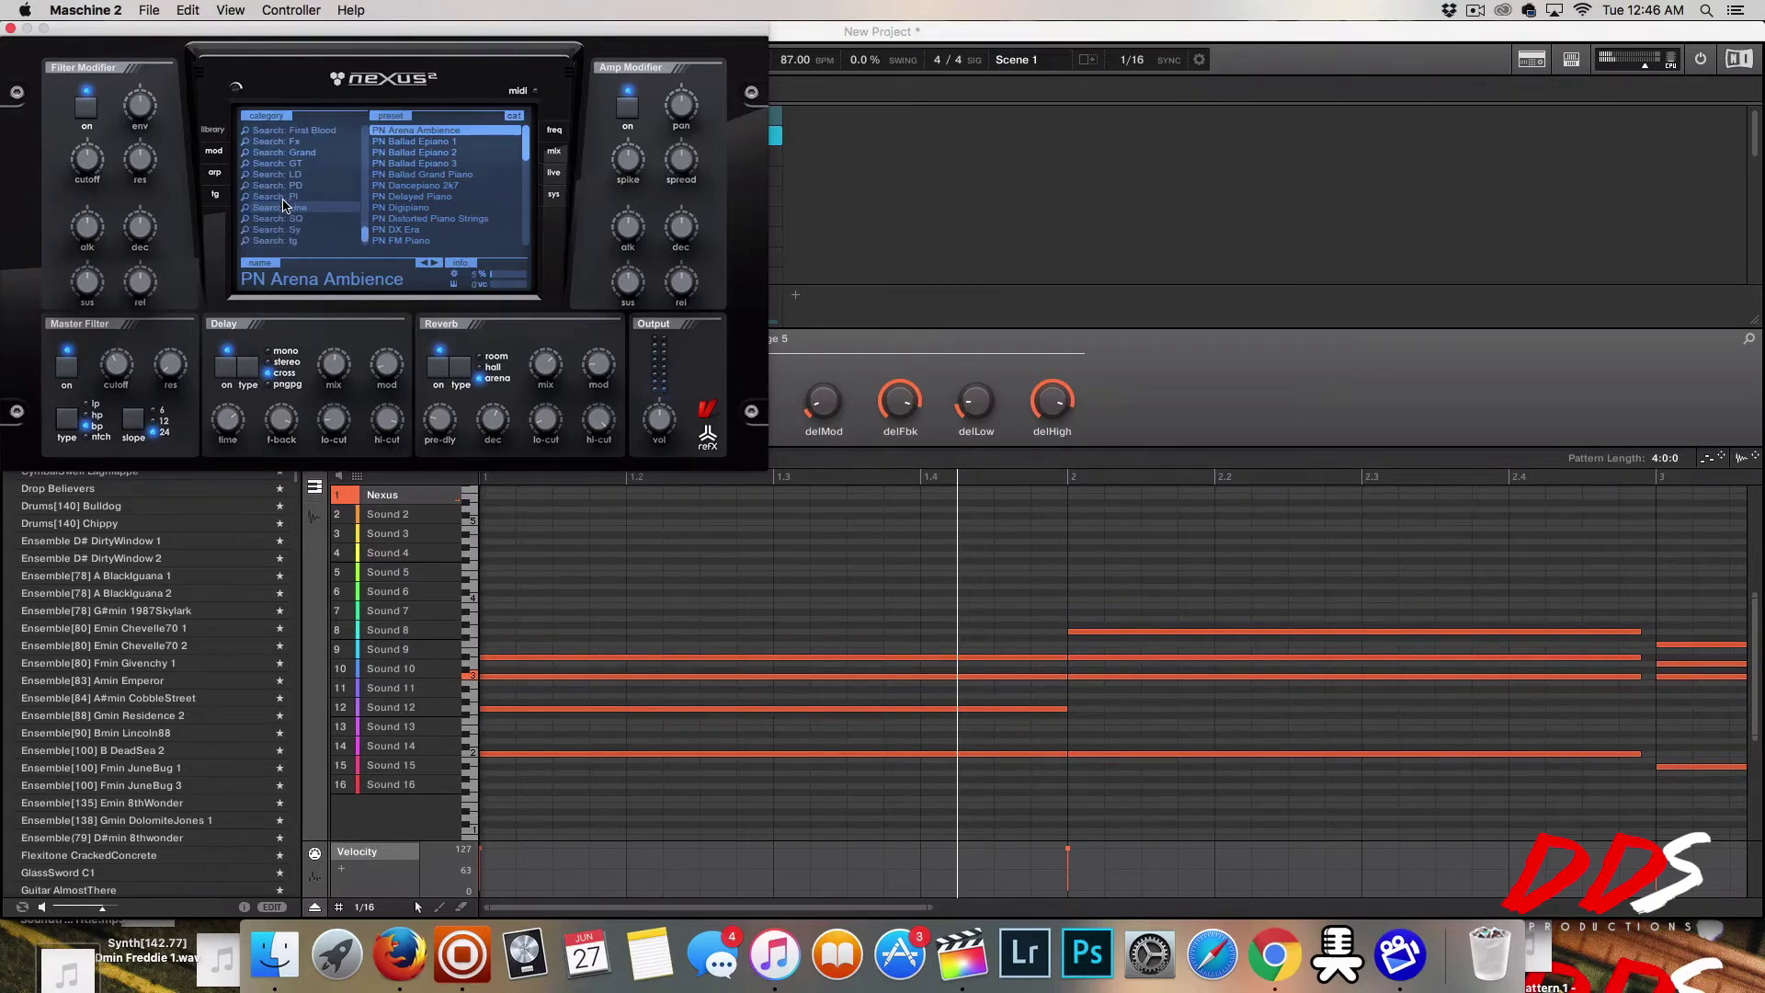
pyautogui.click(282, 186)
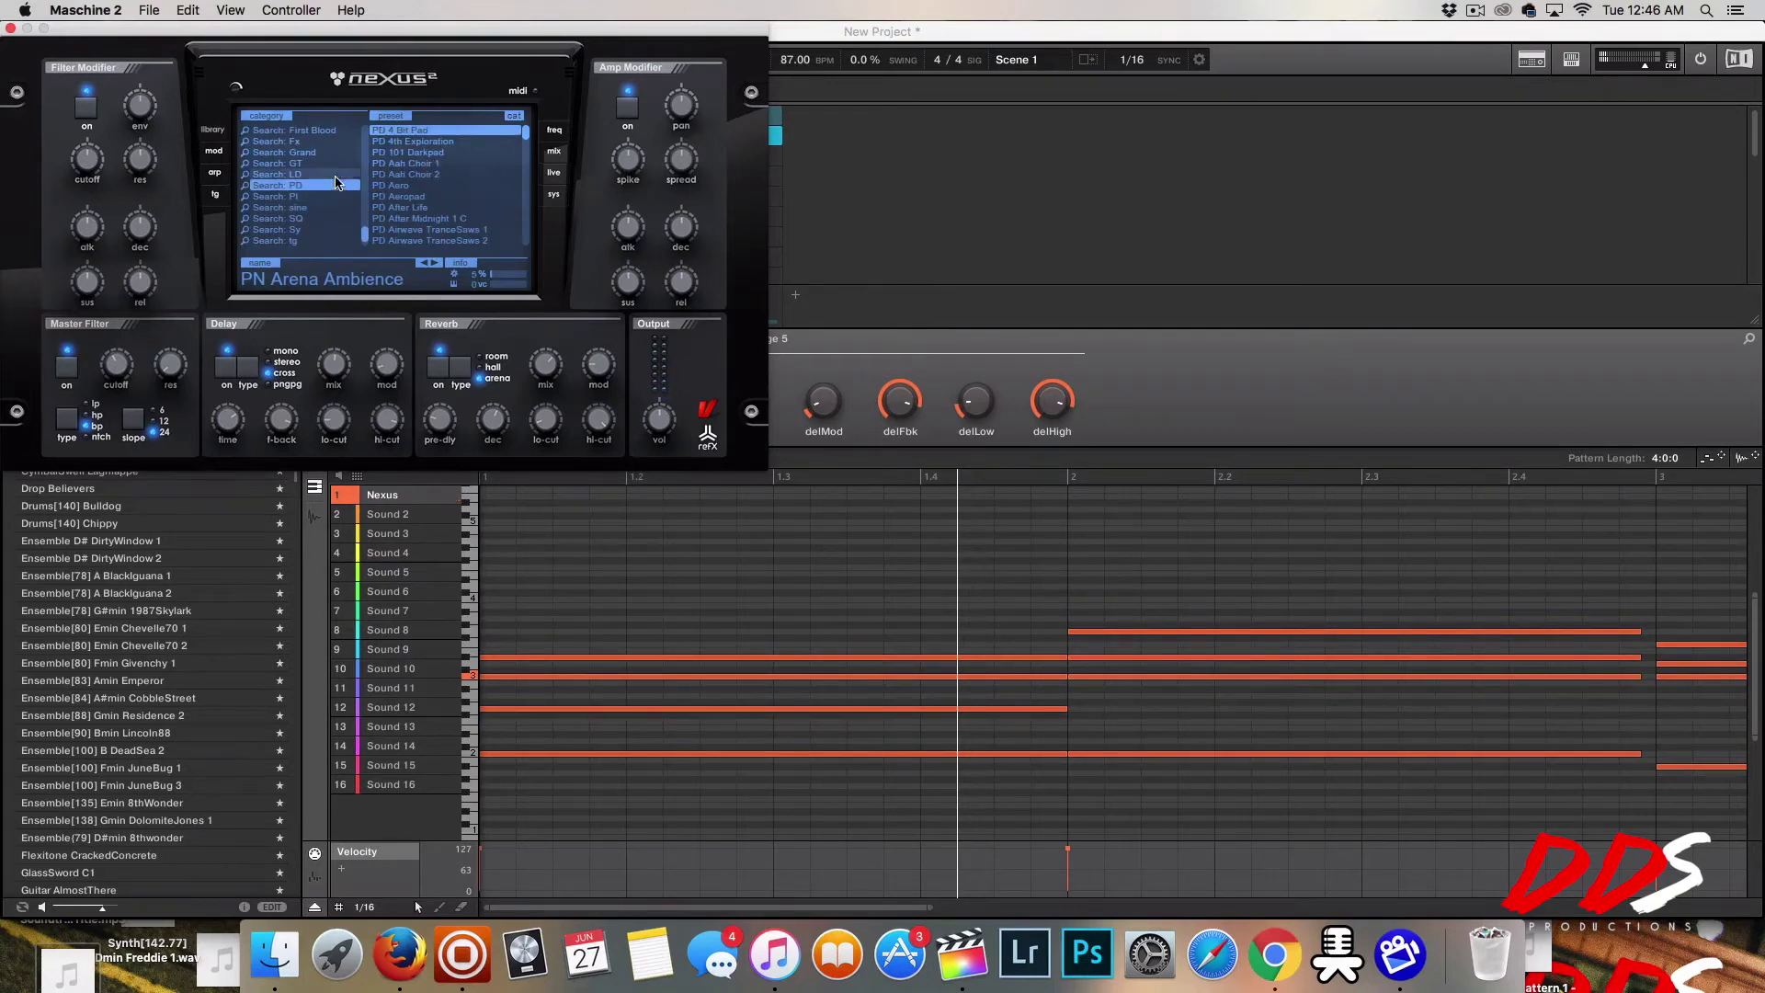
pyautogui.click(430, 174)
pyautogui.press('space')
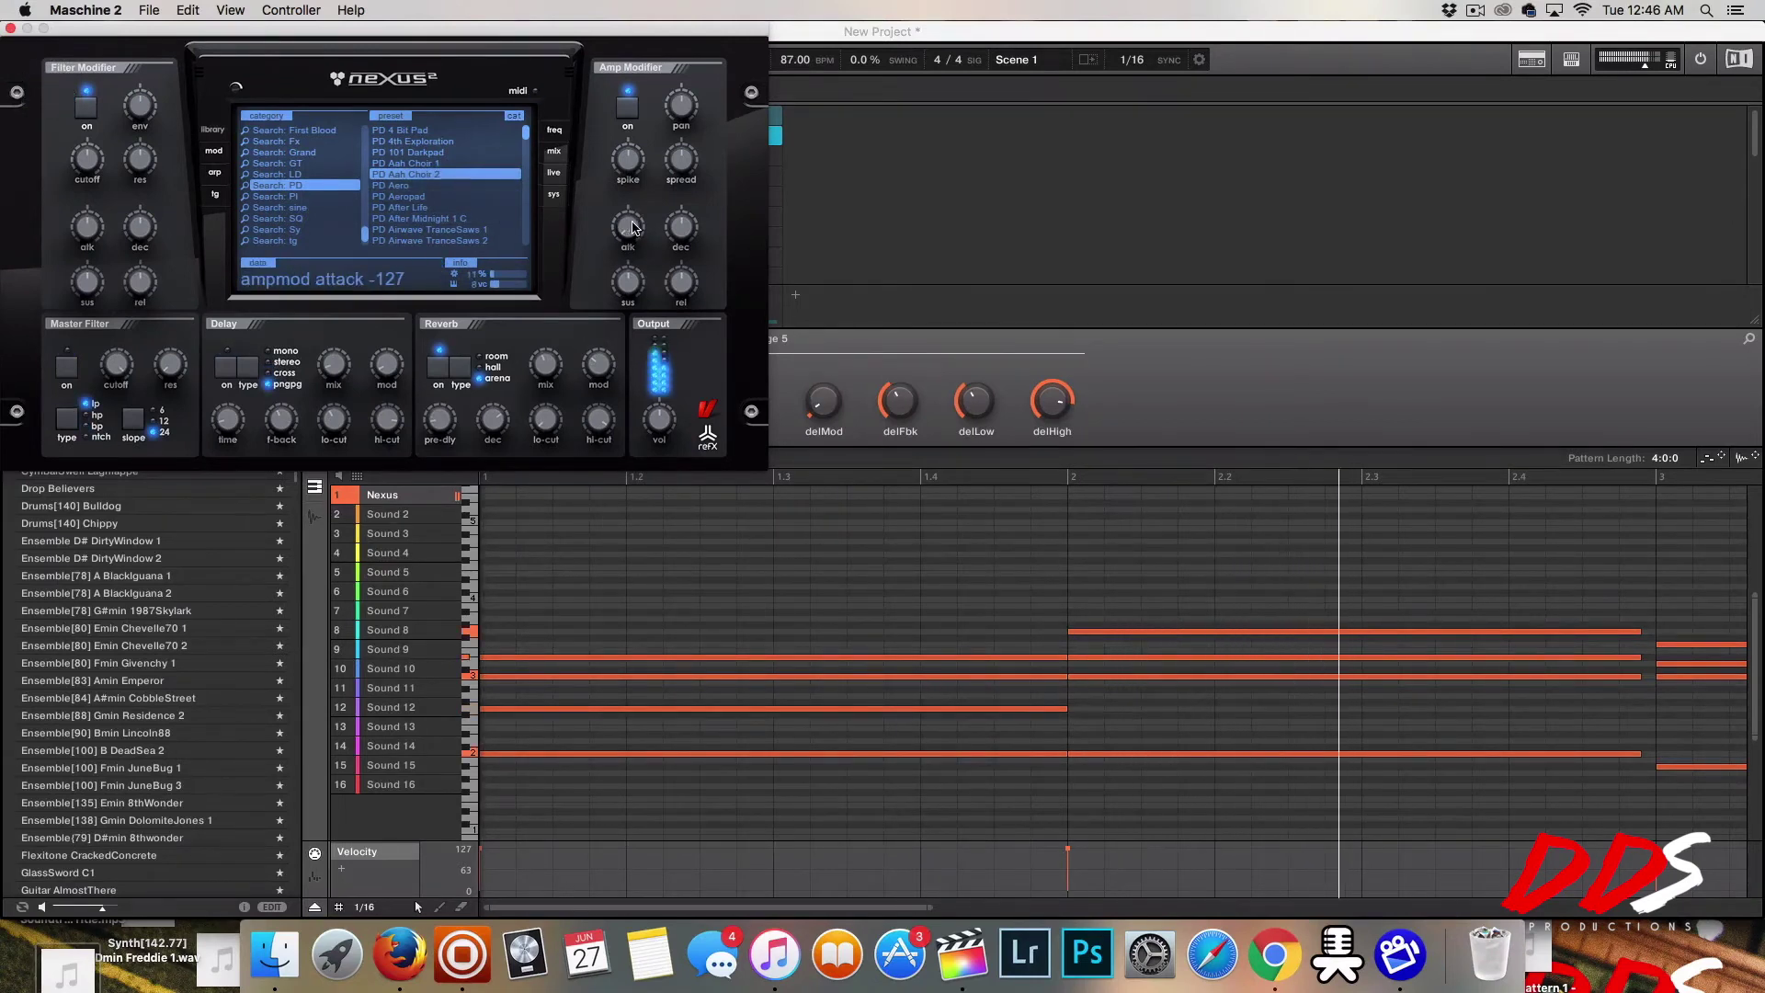
# Turn on a band-pass master filter and raise the reverb mix.
pyautogui.click(66, 366)
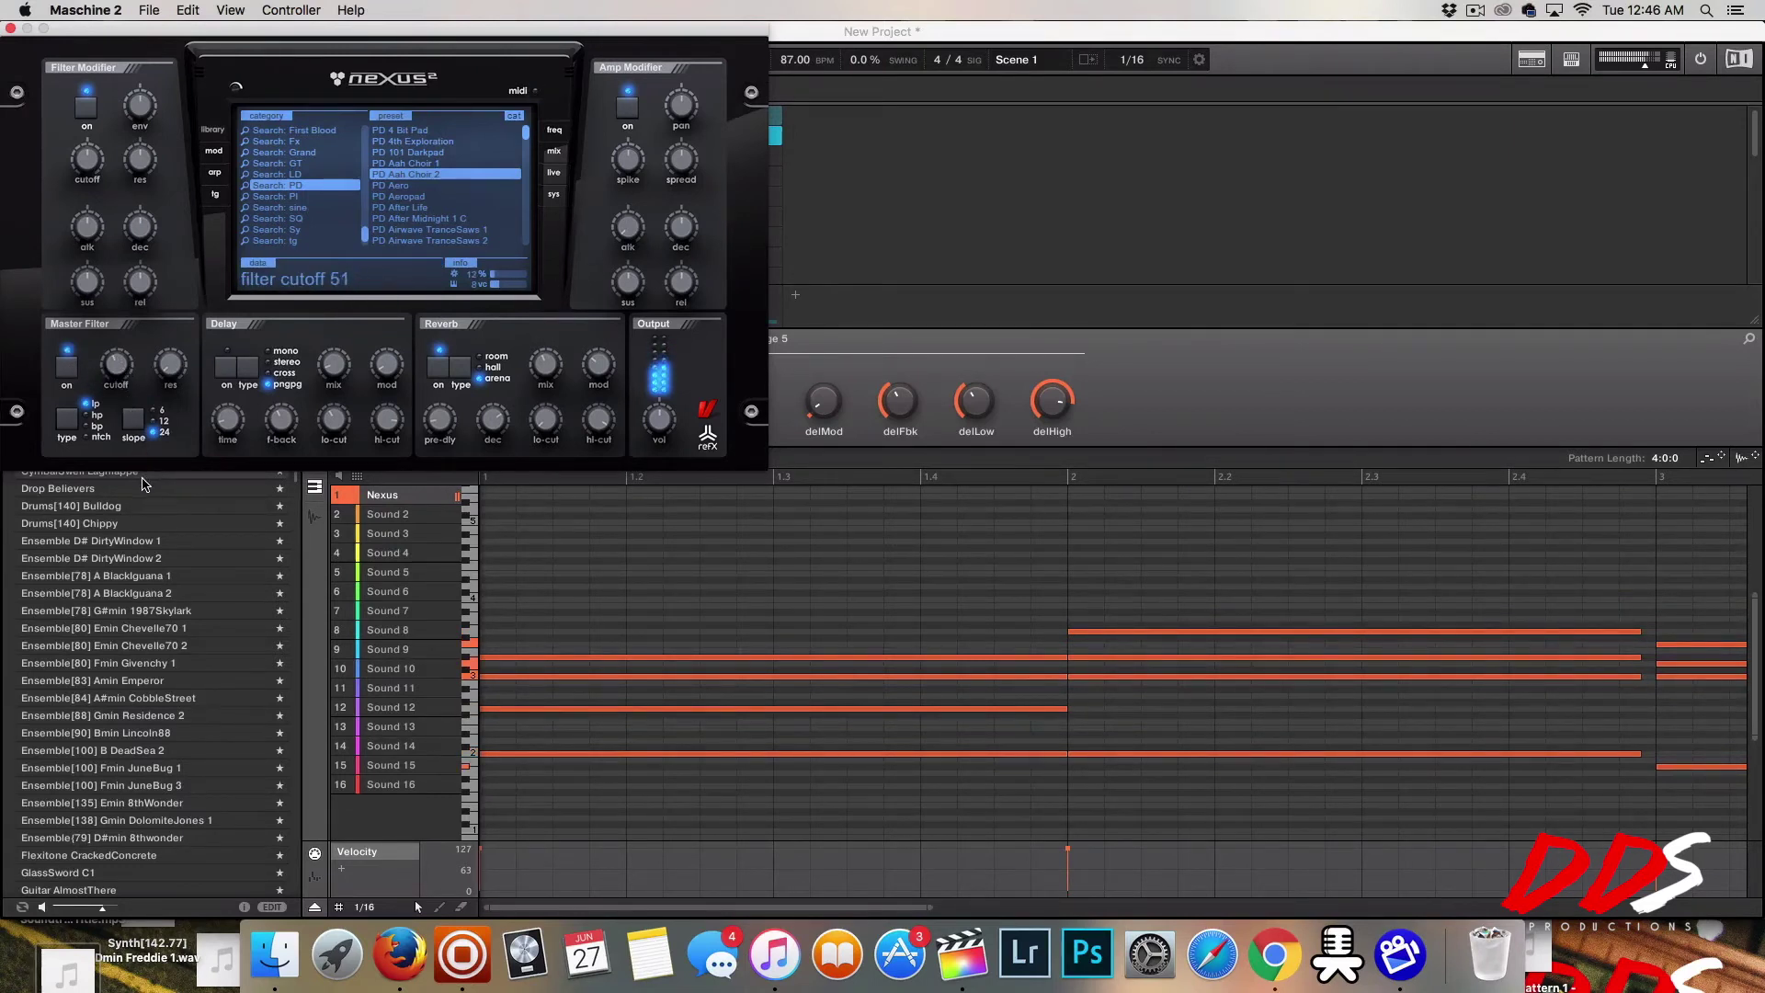
pyautogui.click(67, 420)
pyautogui.click(67, 420)
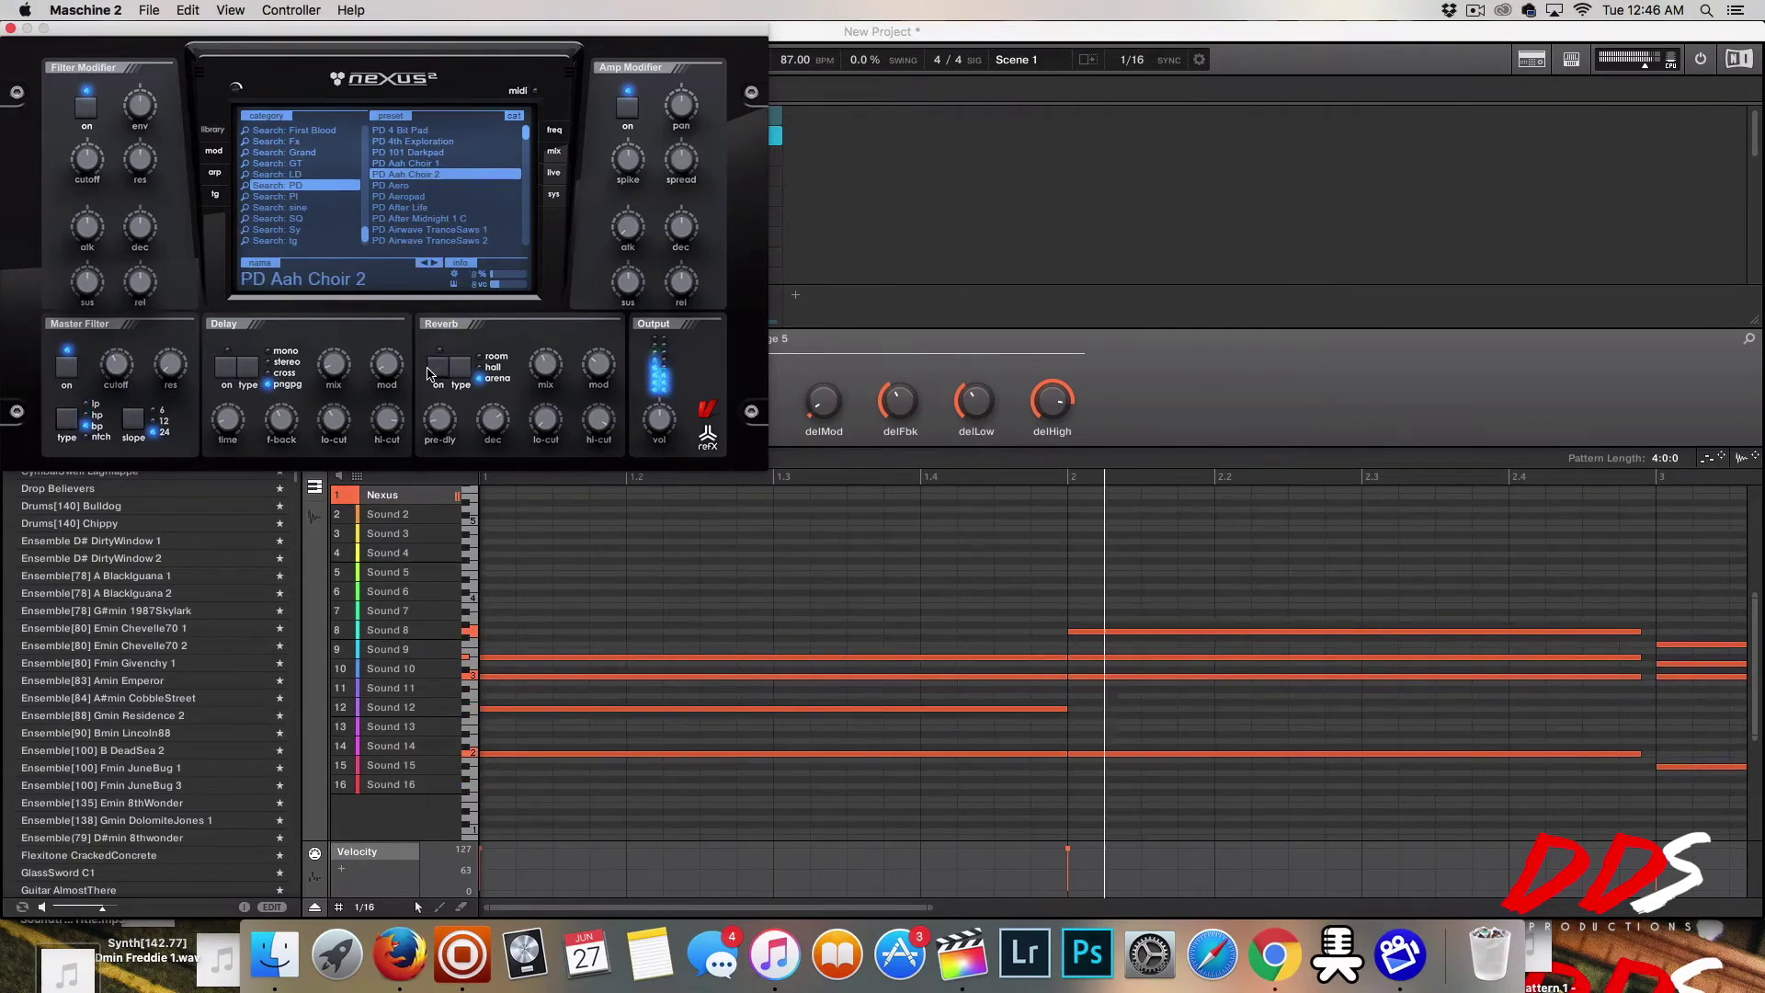
pyautogui.moveTo(549, 361)
pyautogui.moveTo(548, 361); pyautogui.dragTo(538, 307)
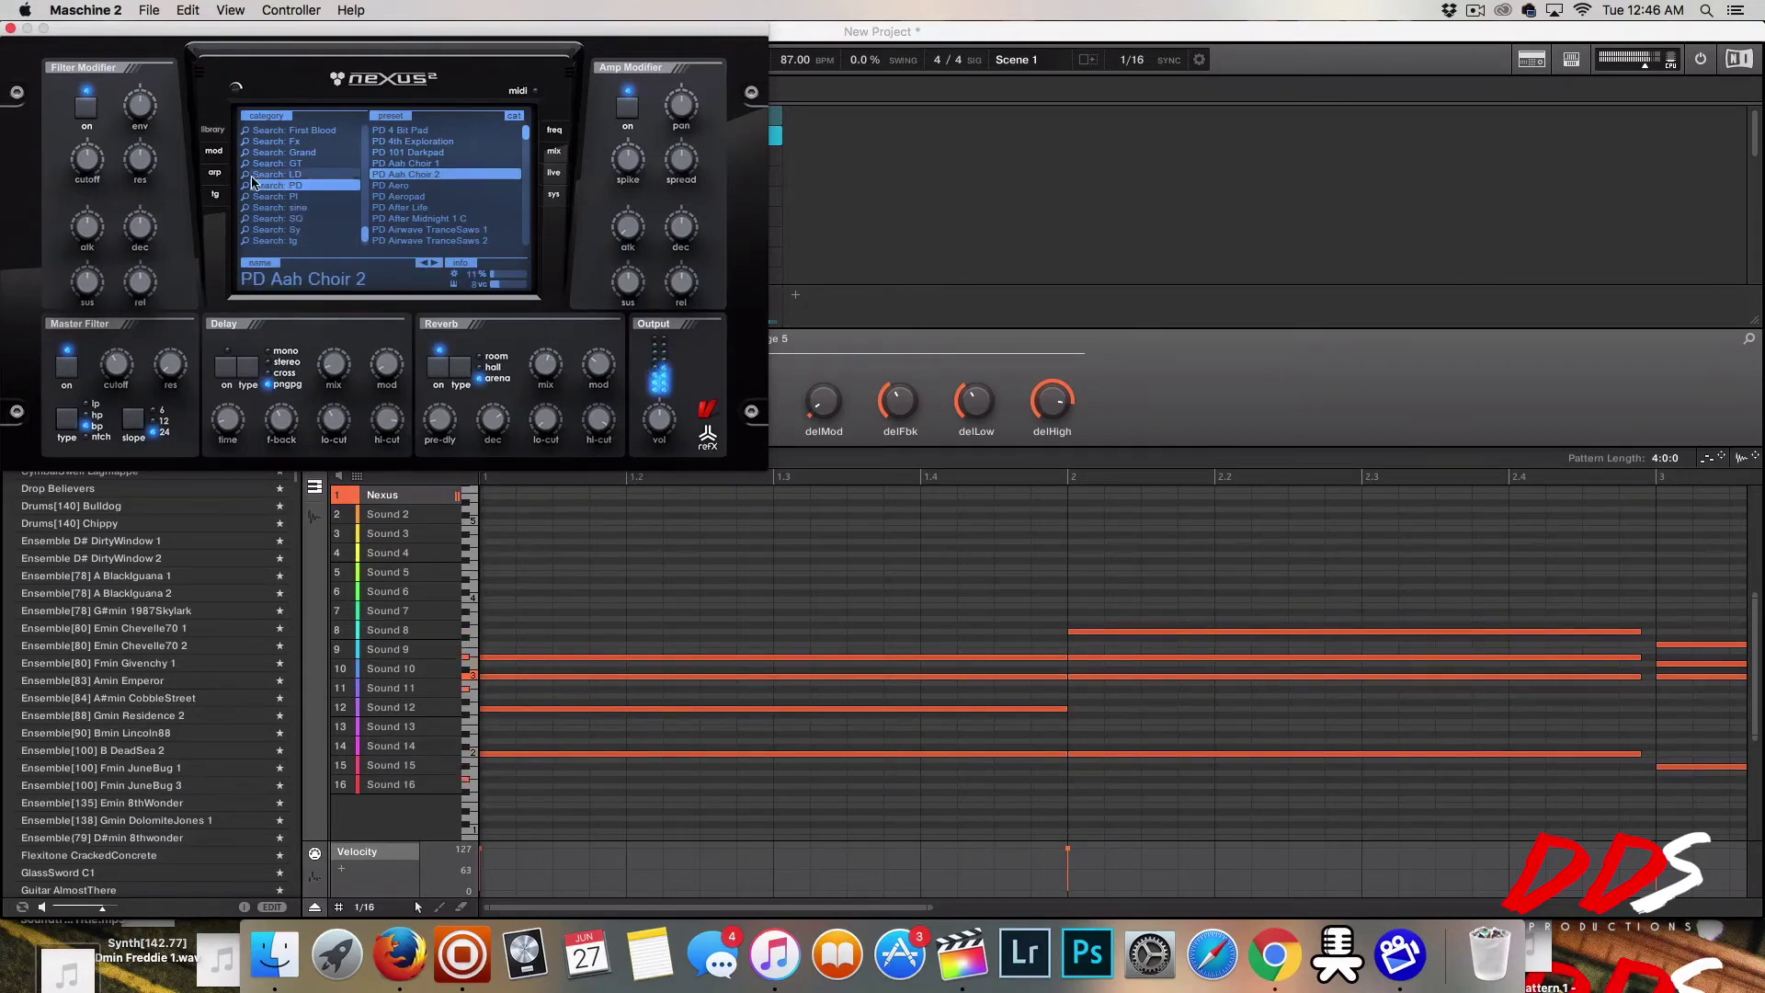
# Set the trancegate speed to 1/16.
pyautogui.click(215, 194)
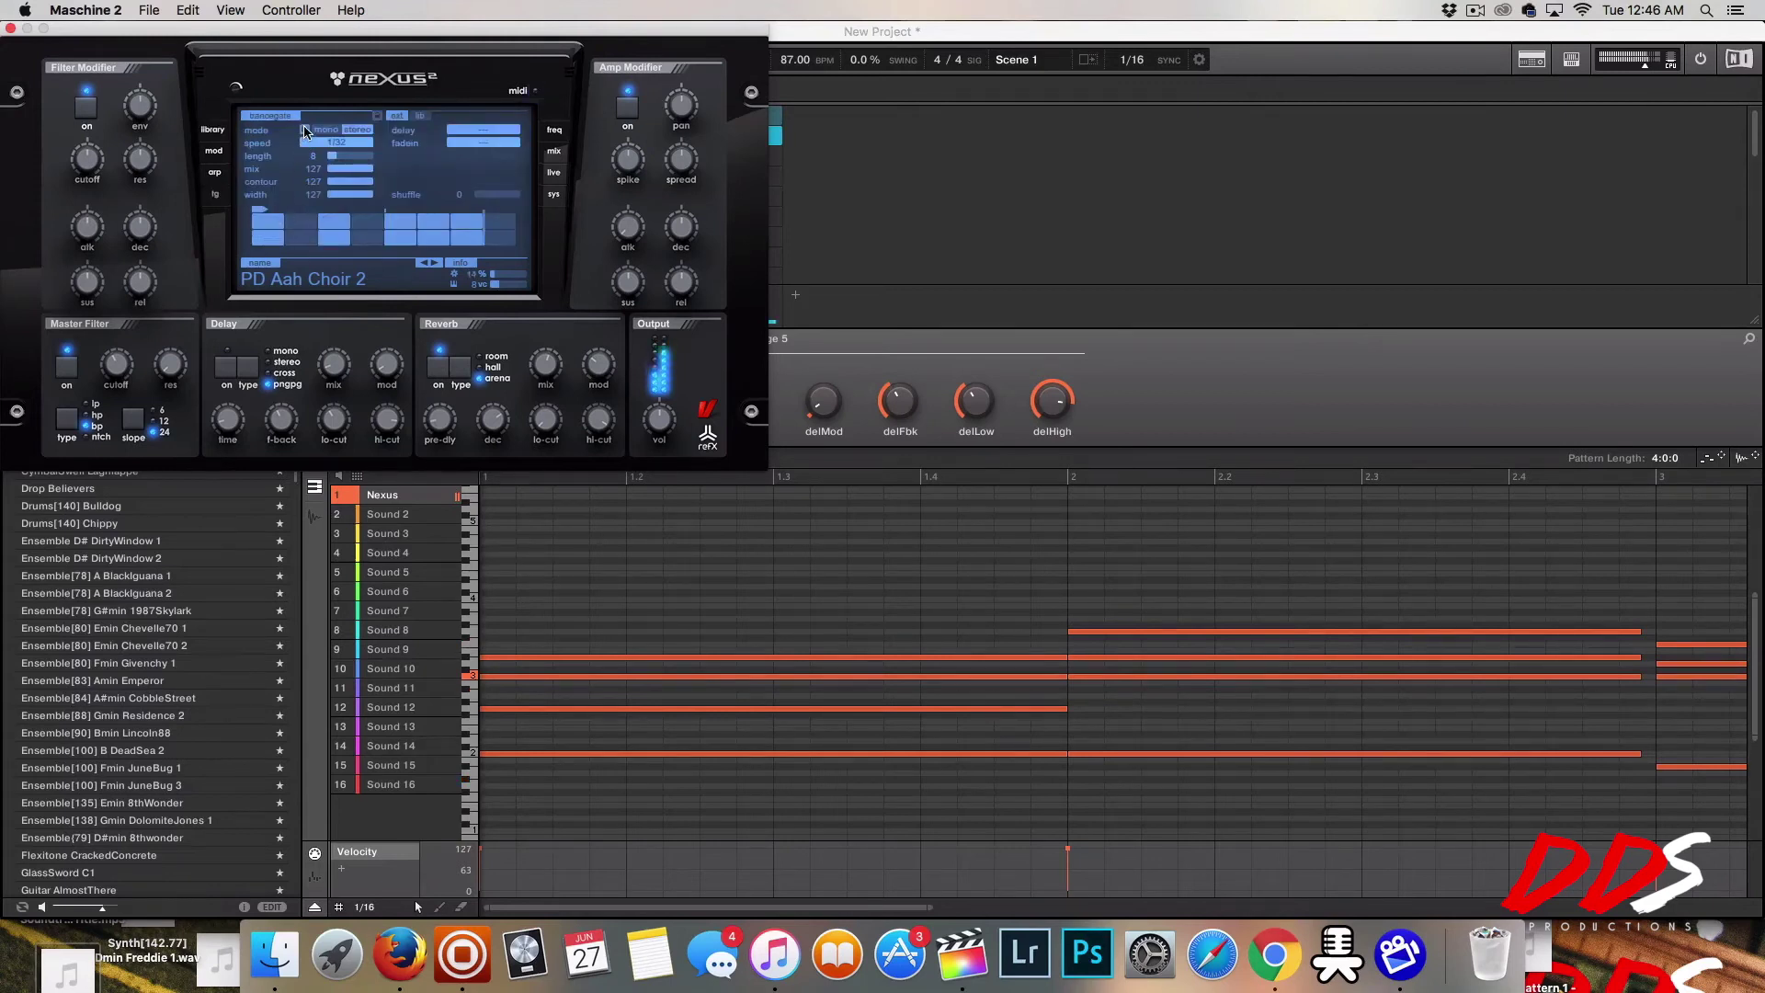
pyautogui.click(326, 144)
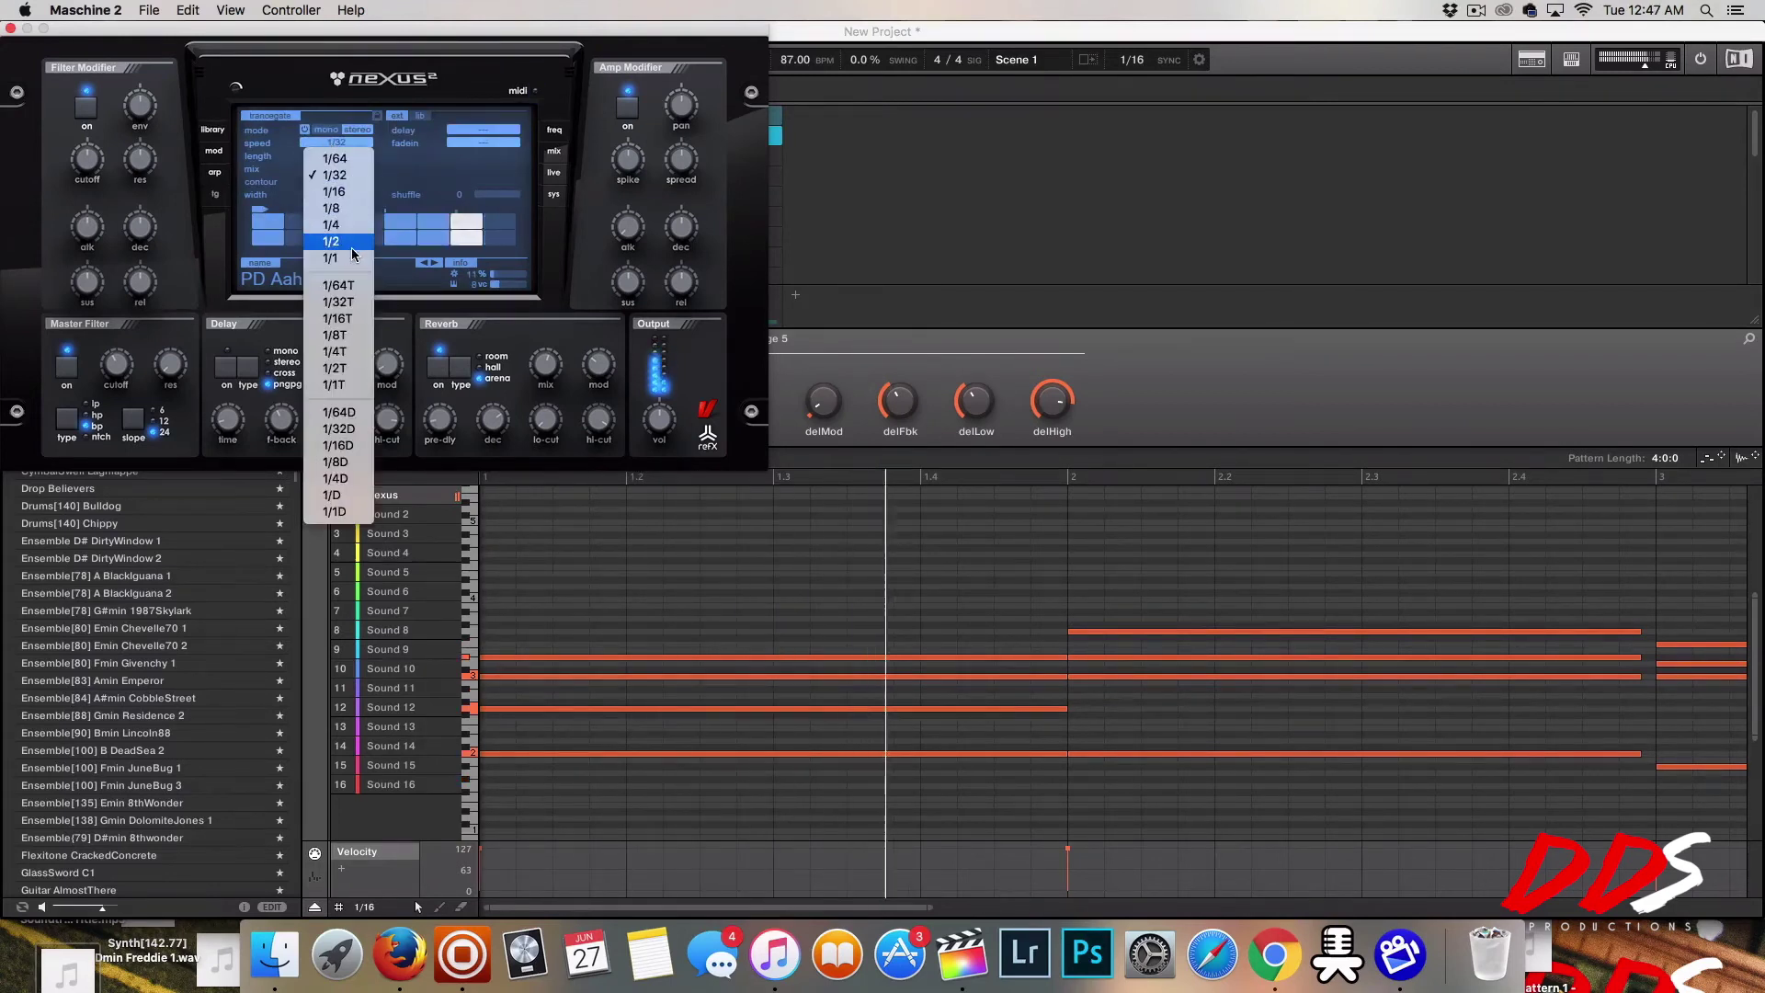
pyautogui.click(347, 210)
pyautogui.click(345, 142)
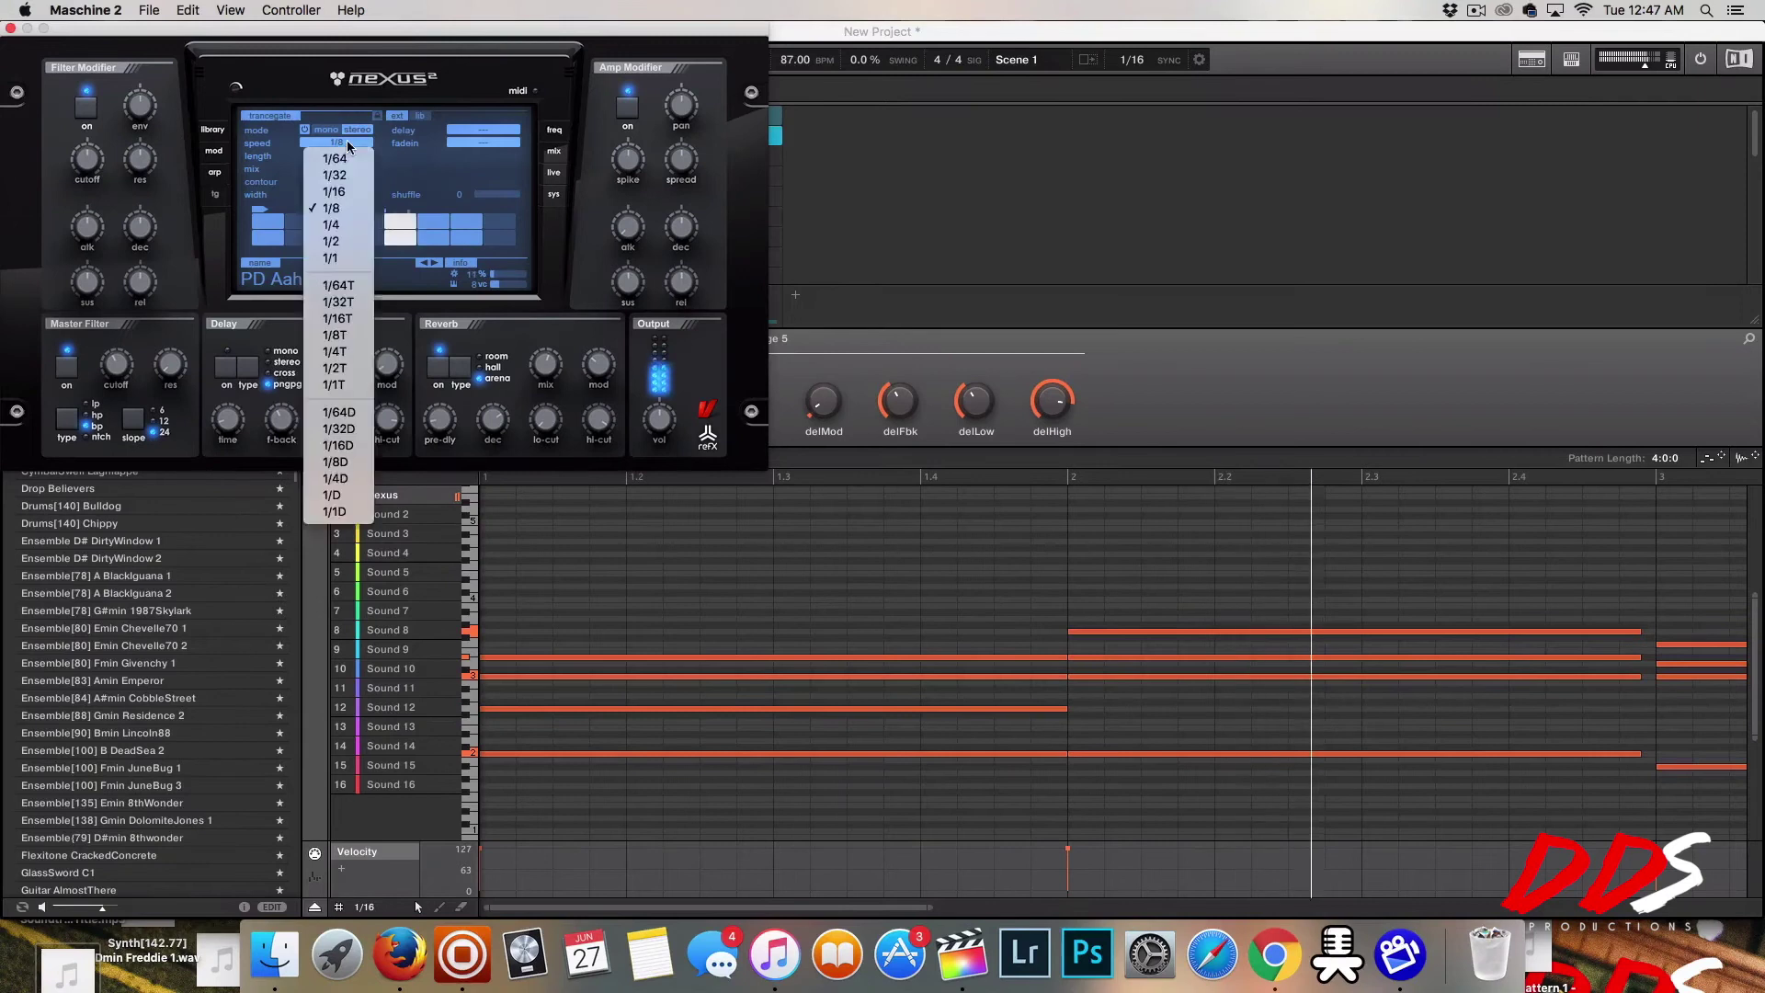
pyautogui.click(338, 193)
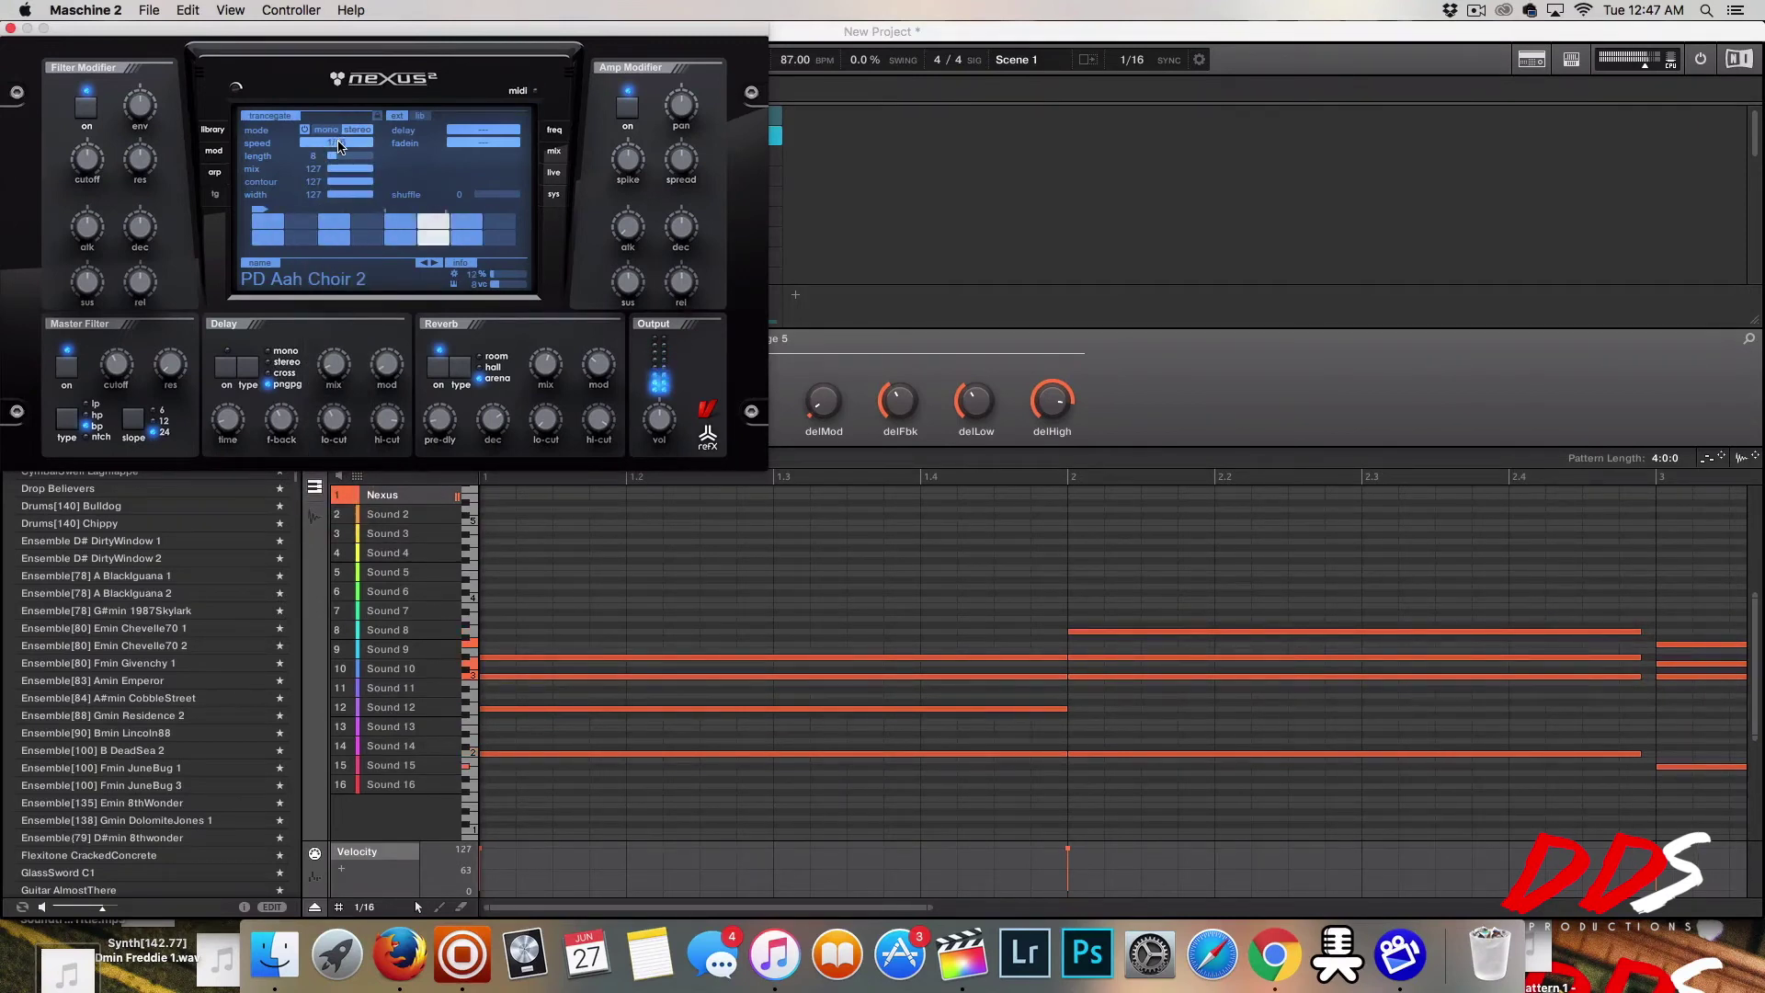
# Set the arpeggiator mode to order.
pyautogui.click(215, 171)
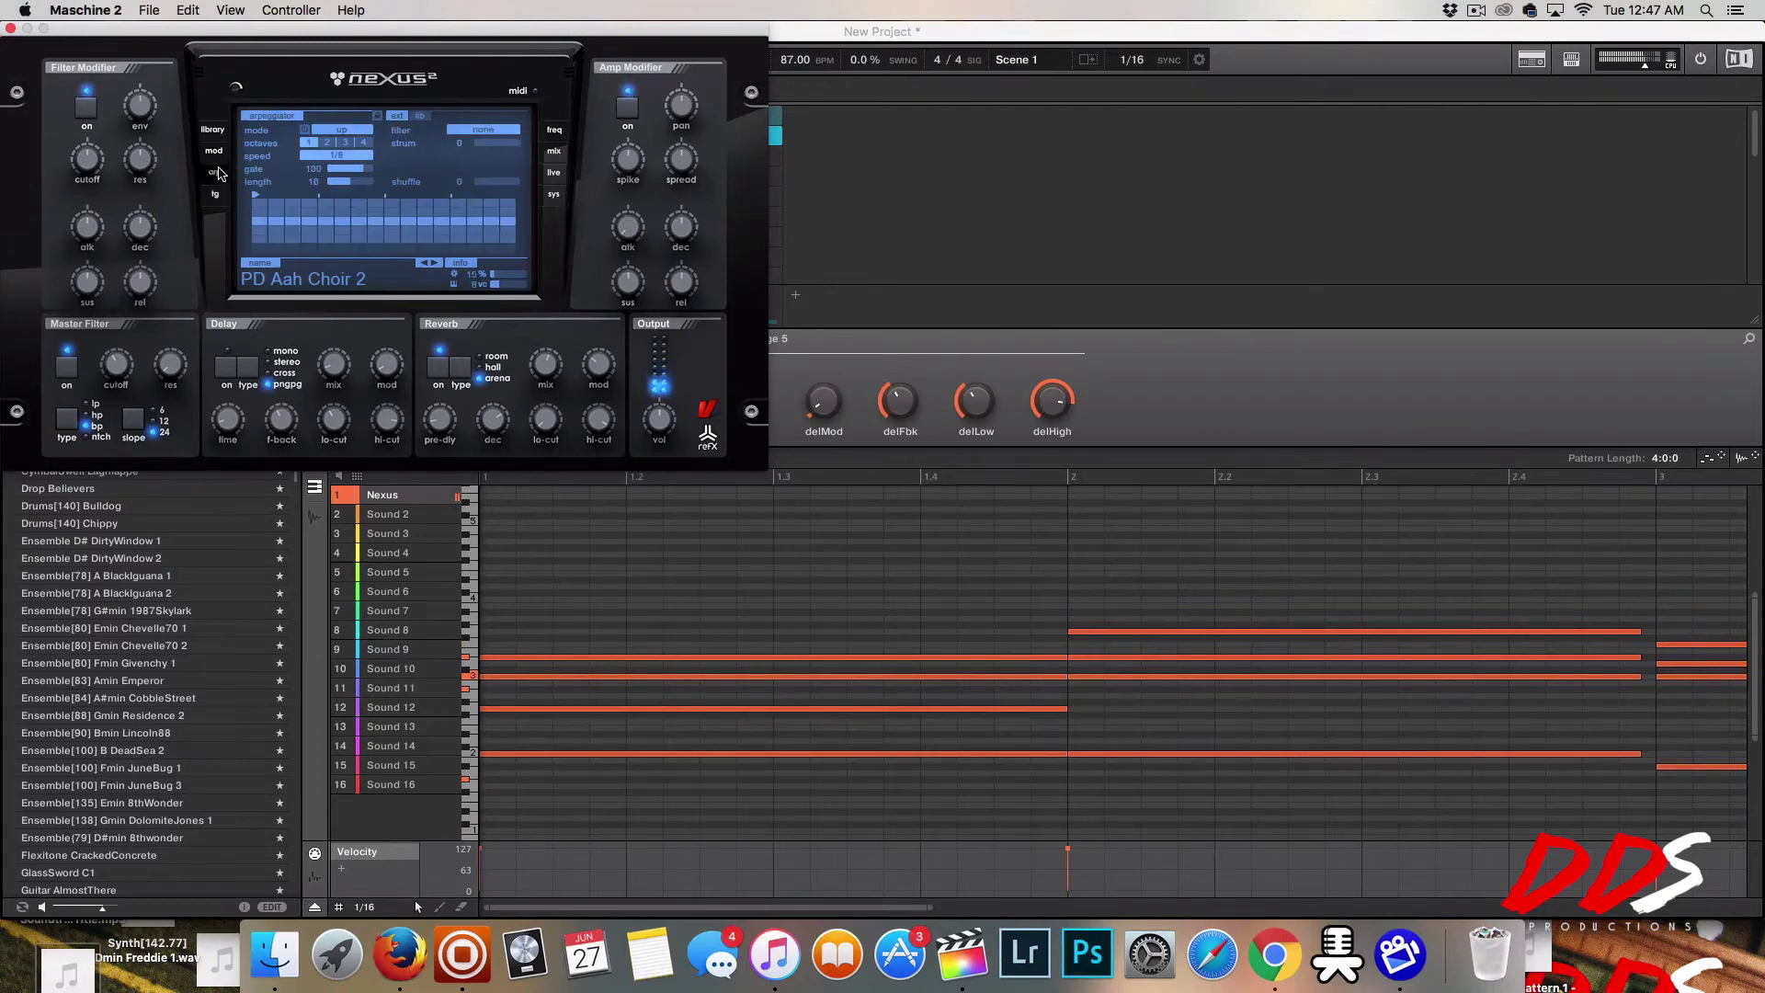
pyautogui.click(340, 130)
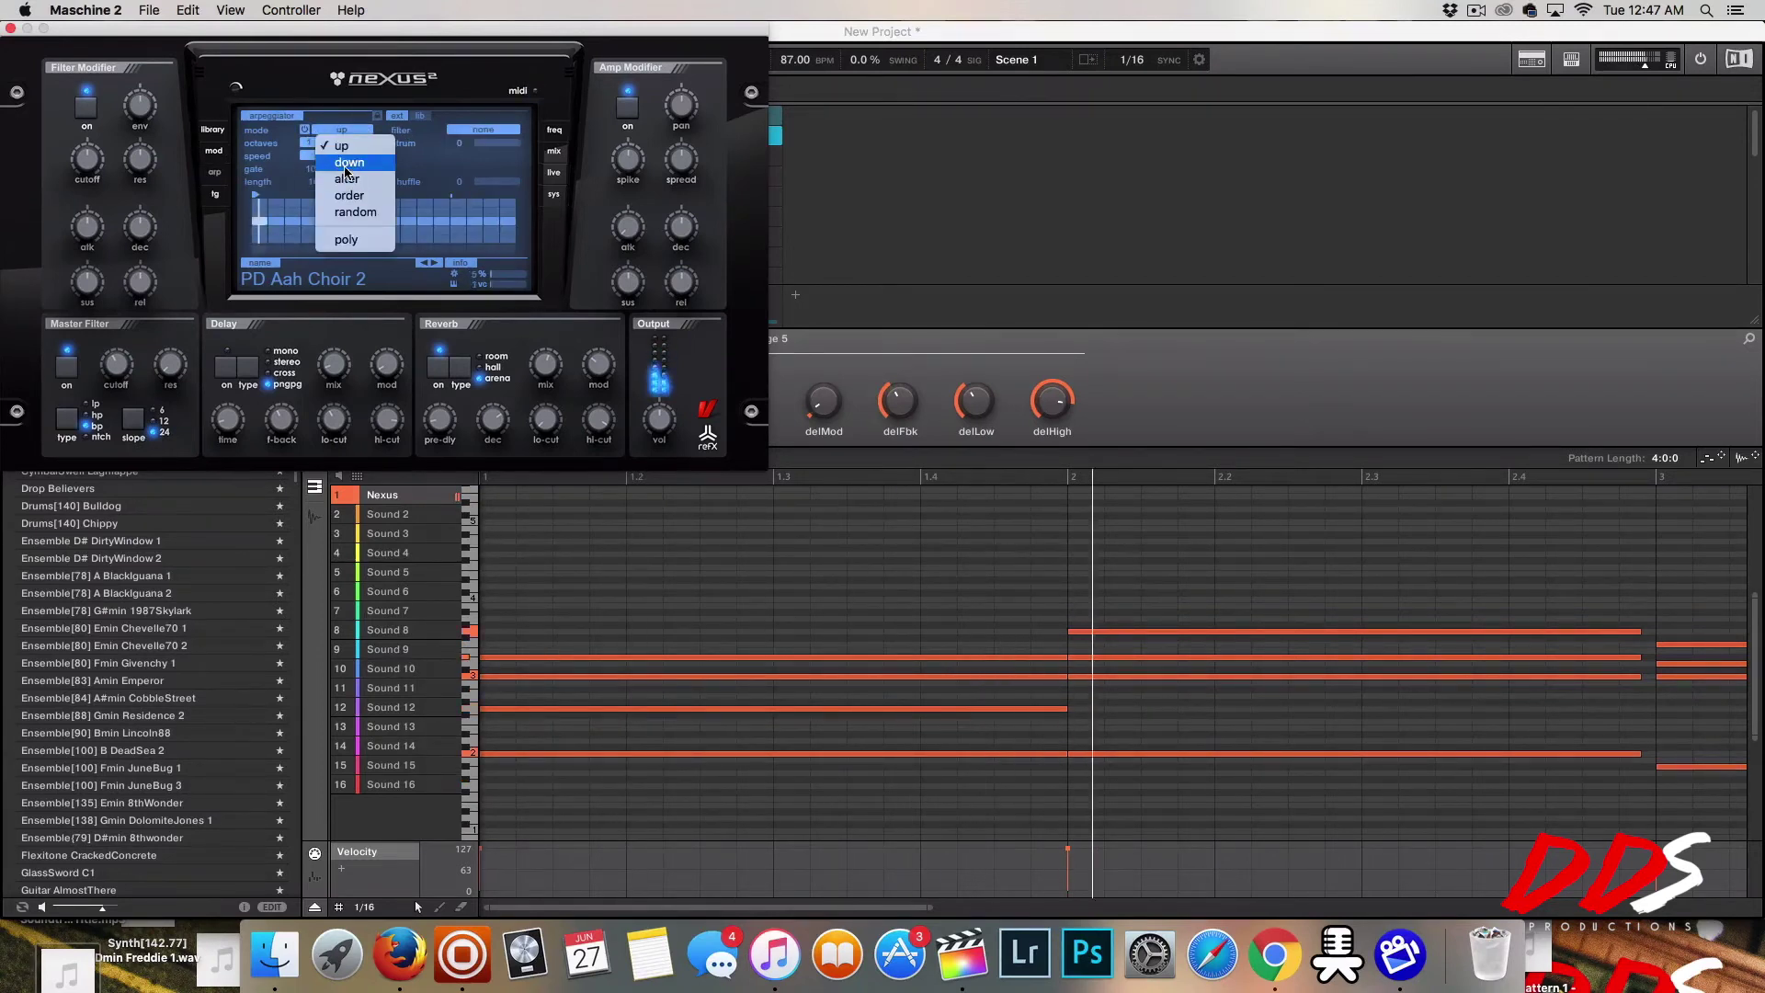
pyautogui.click(349, 194)
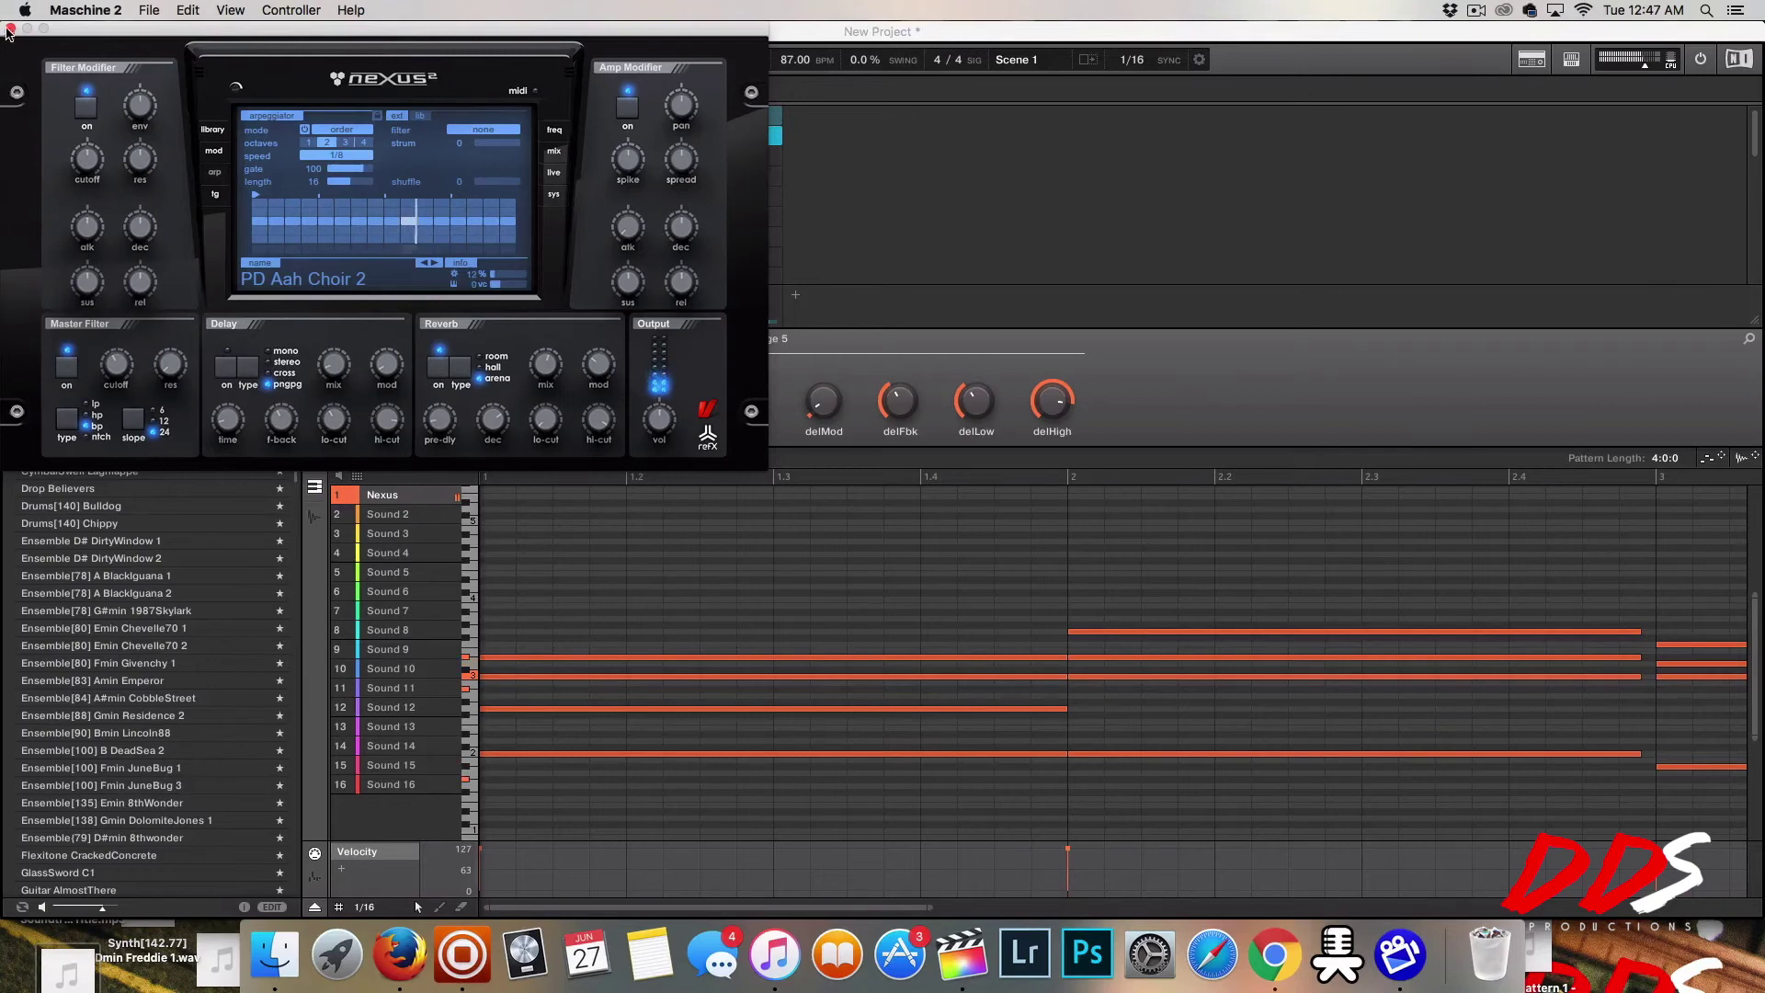
pyautogui.click(220, 133)
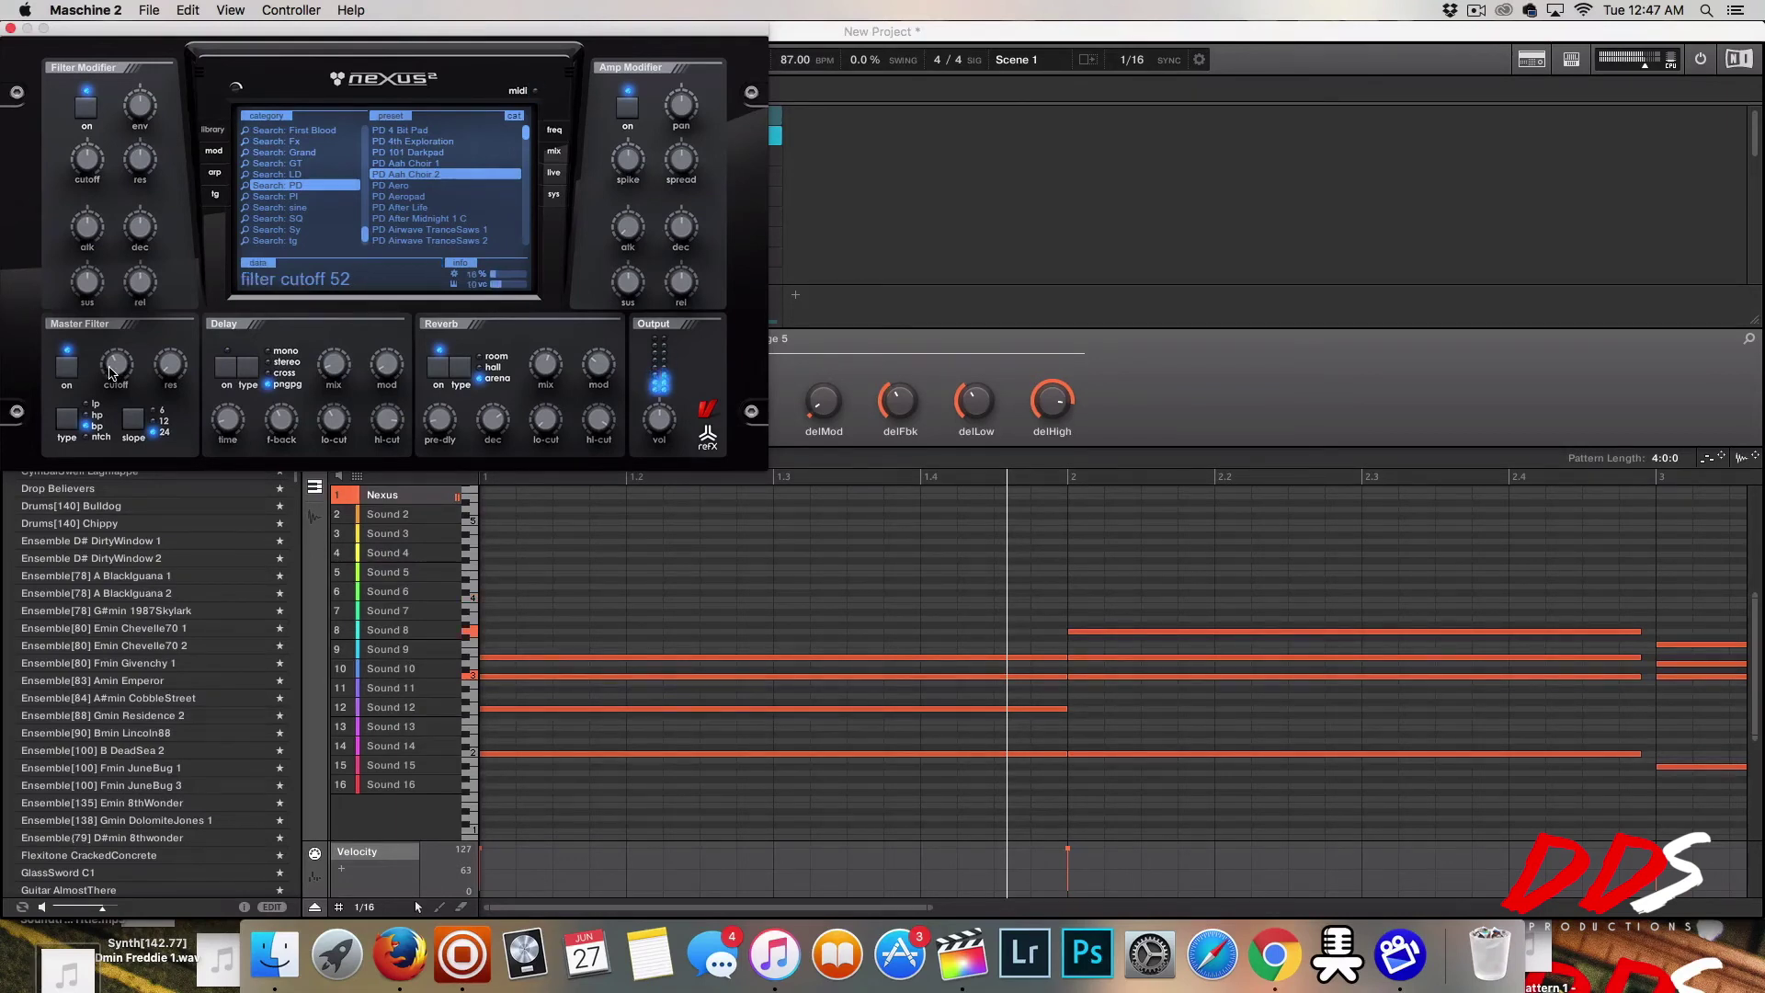
# Turn off the master filter so PD Aah Choir 2 plays unfiltered.
pyautogui.click(64, 371)
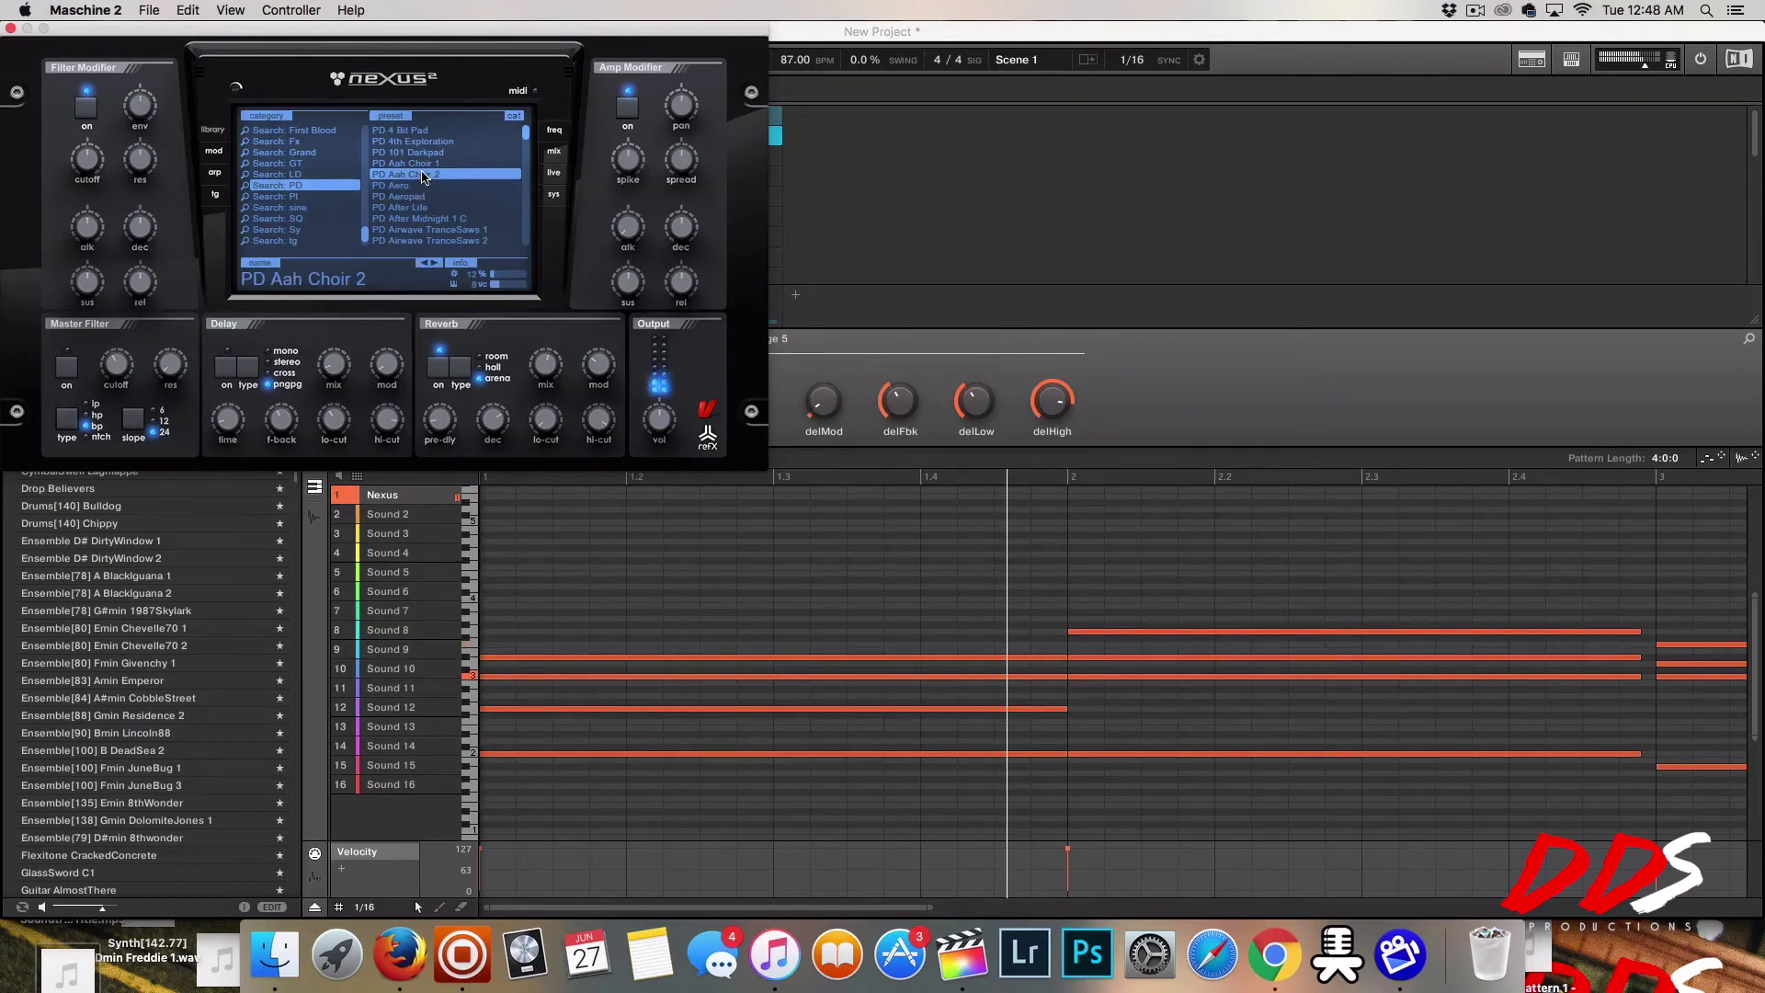
# Save the tweaked PD Aah Choir 2 preset into the A Video category.
pyautogui.scroll(10, 271, 152)
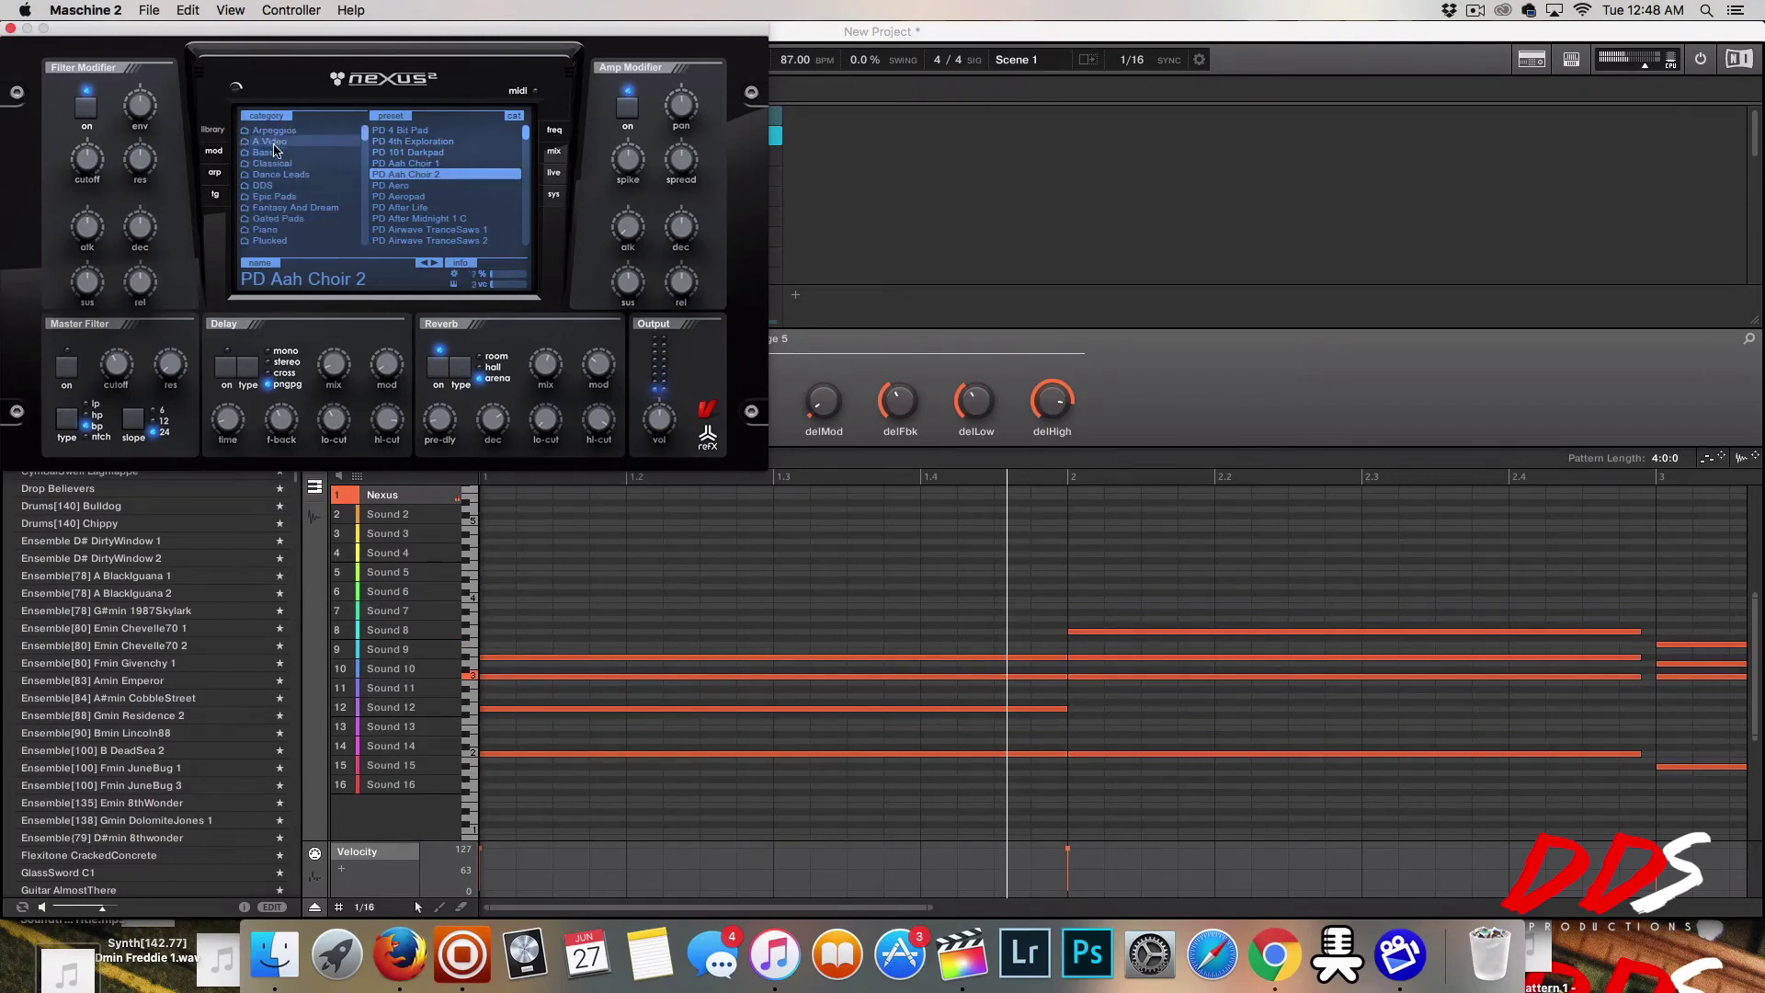
pyautogui.click(273, 143)
pyautogui.click(324, 287)
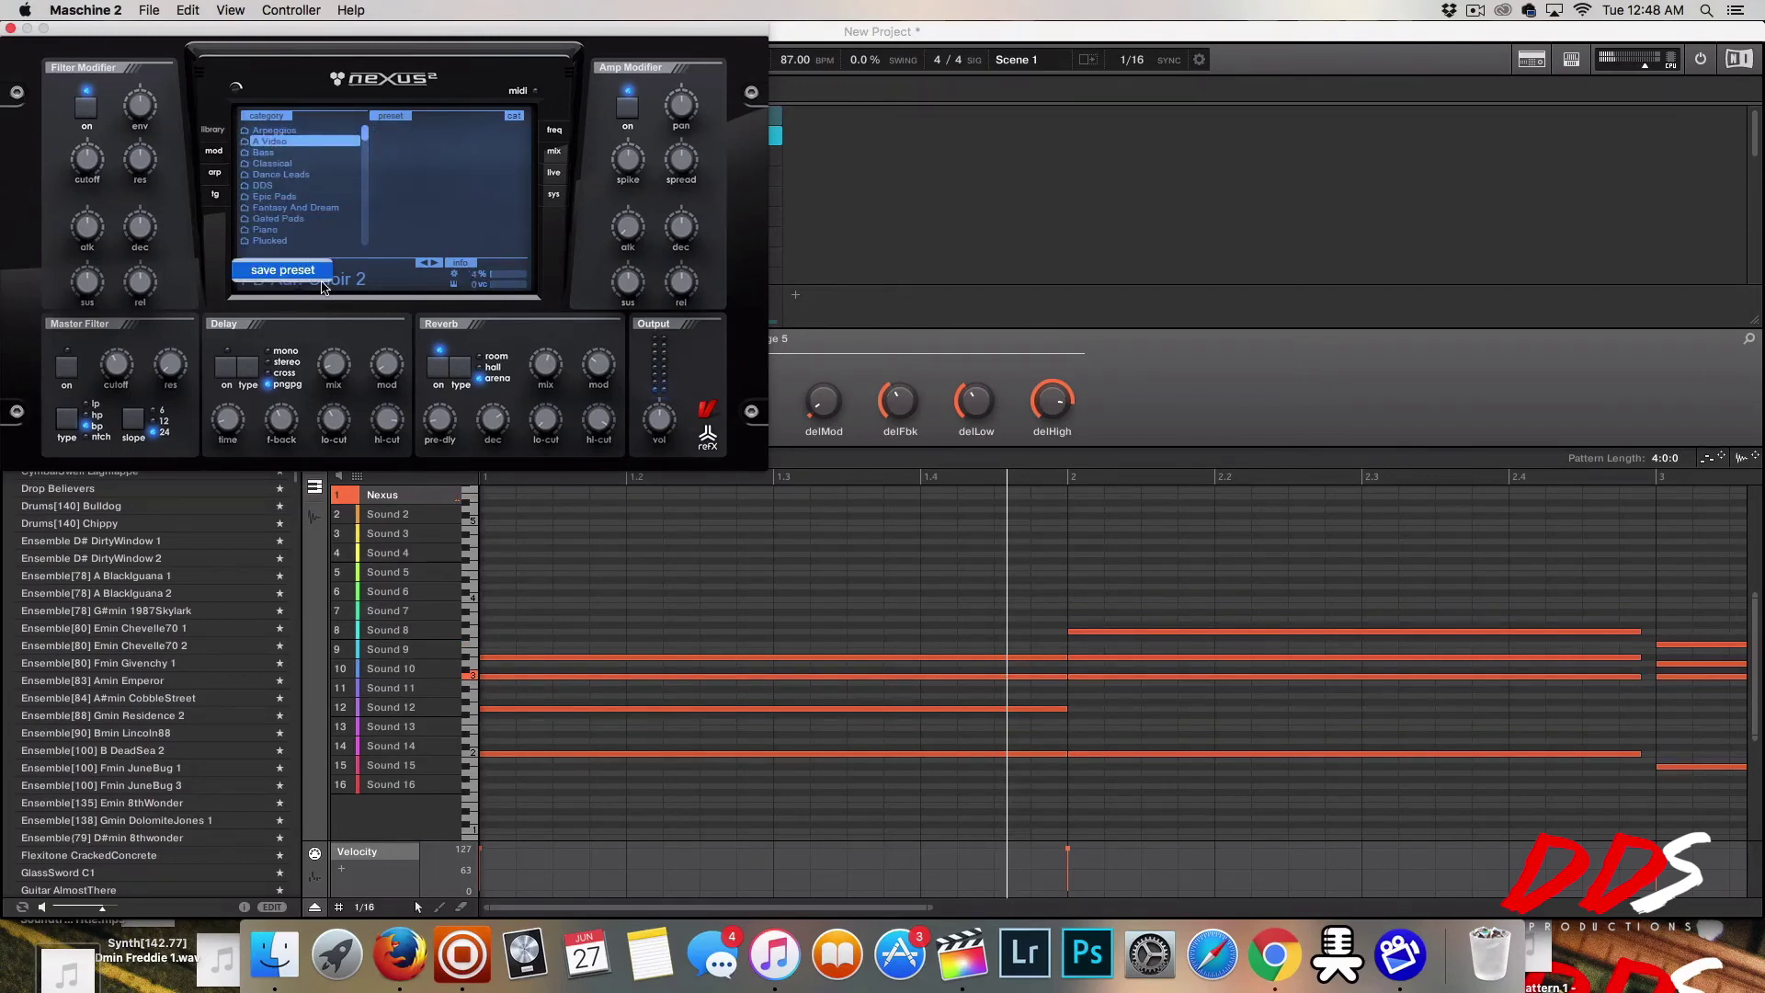
pyautogui.click(317, 272)
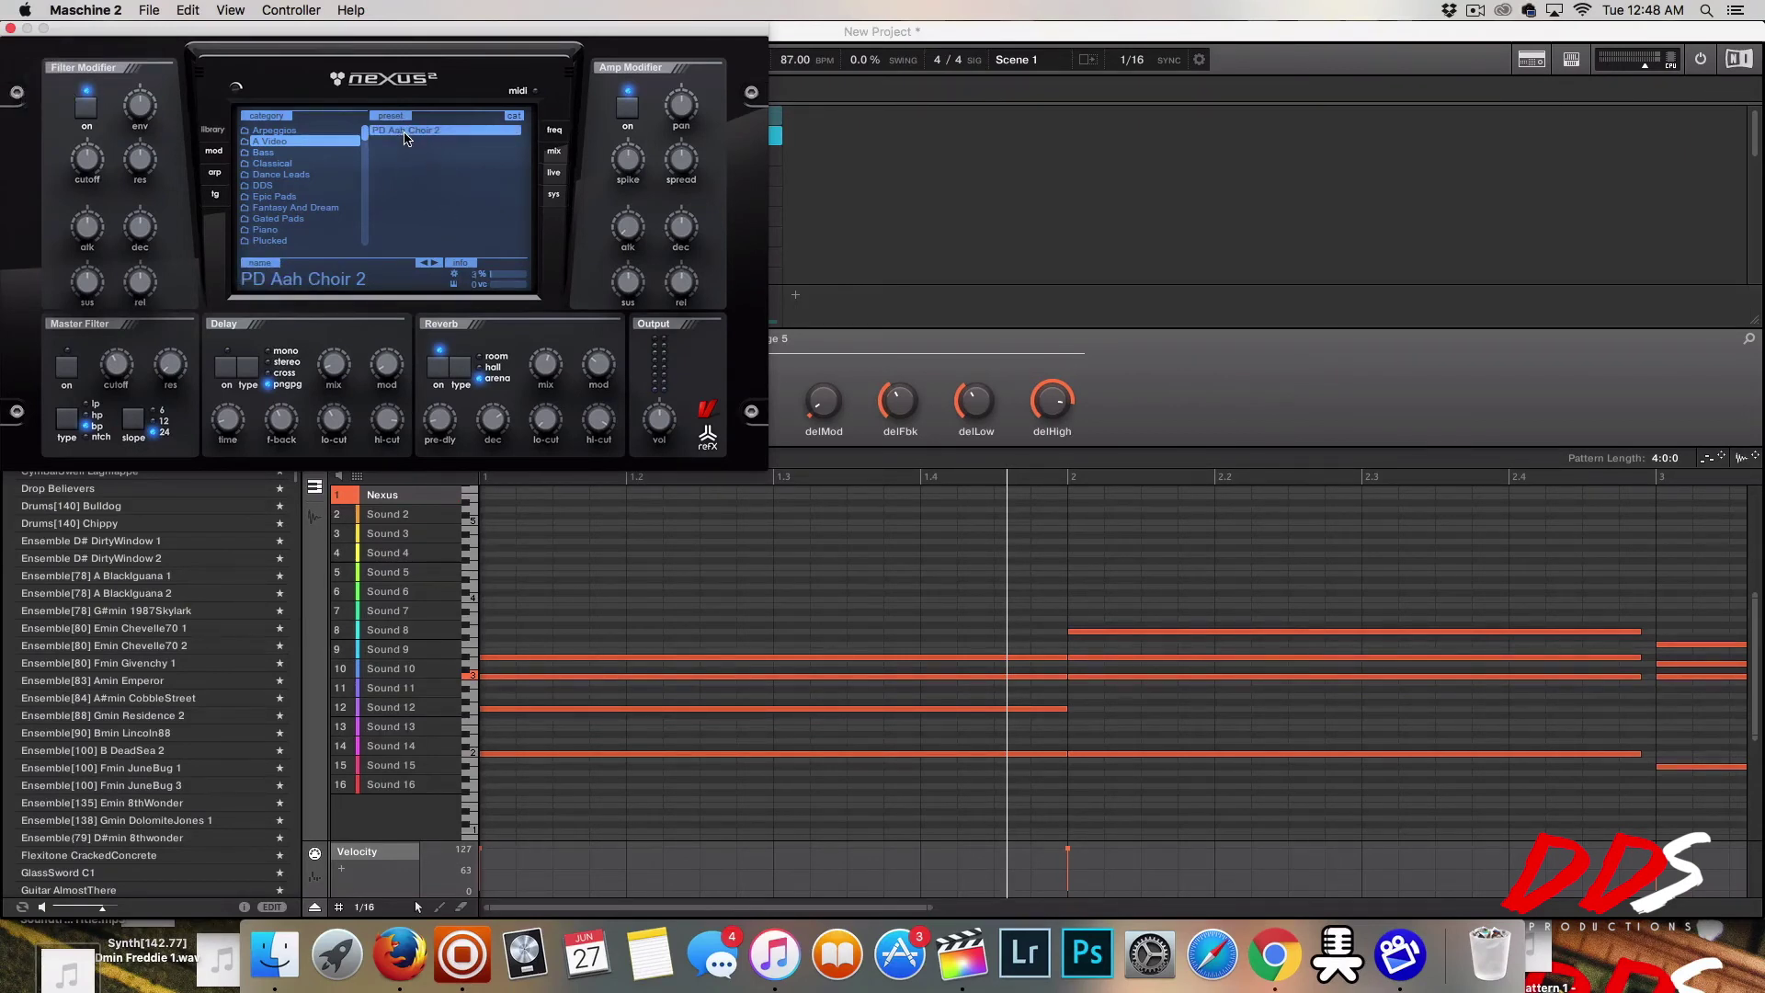
pyautogui.click(405, 138)
pyautogui.click(339, 278)
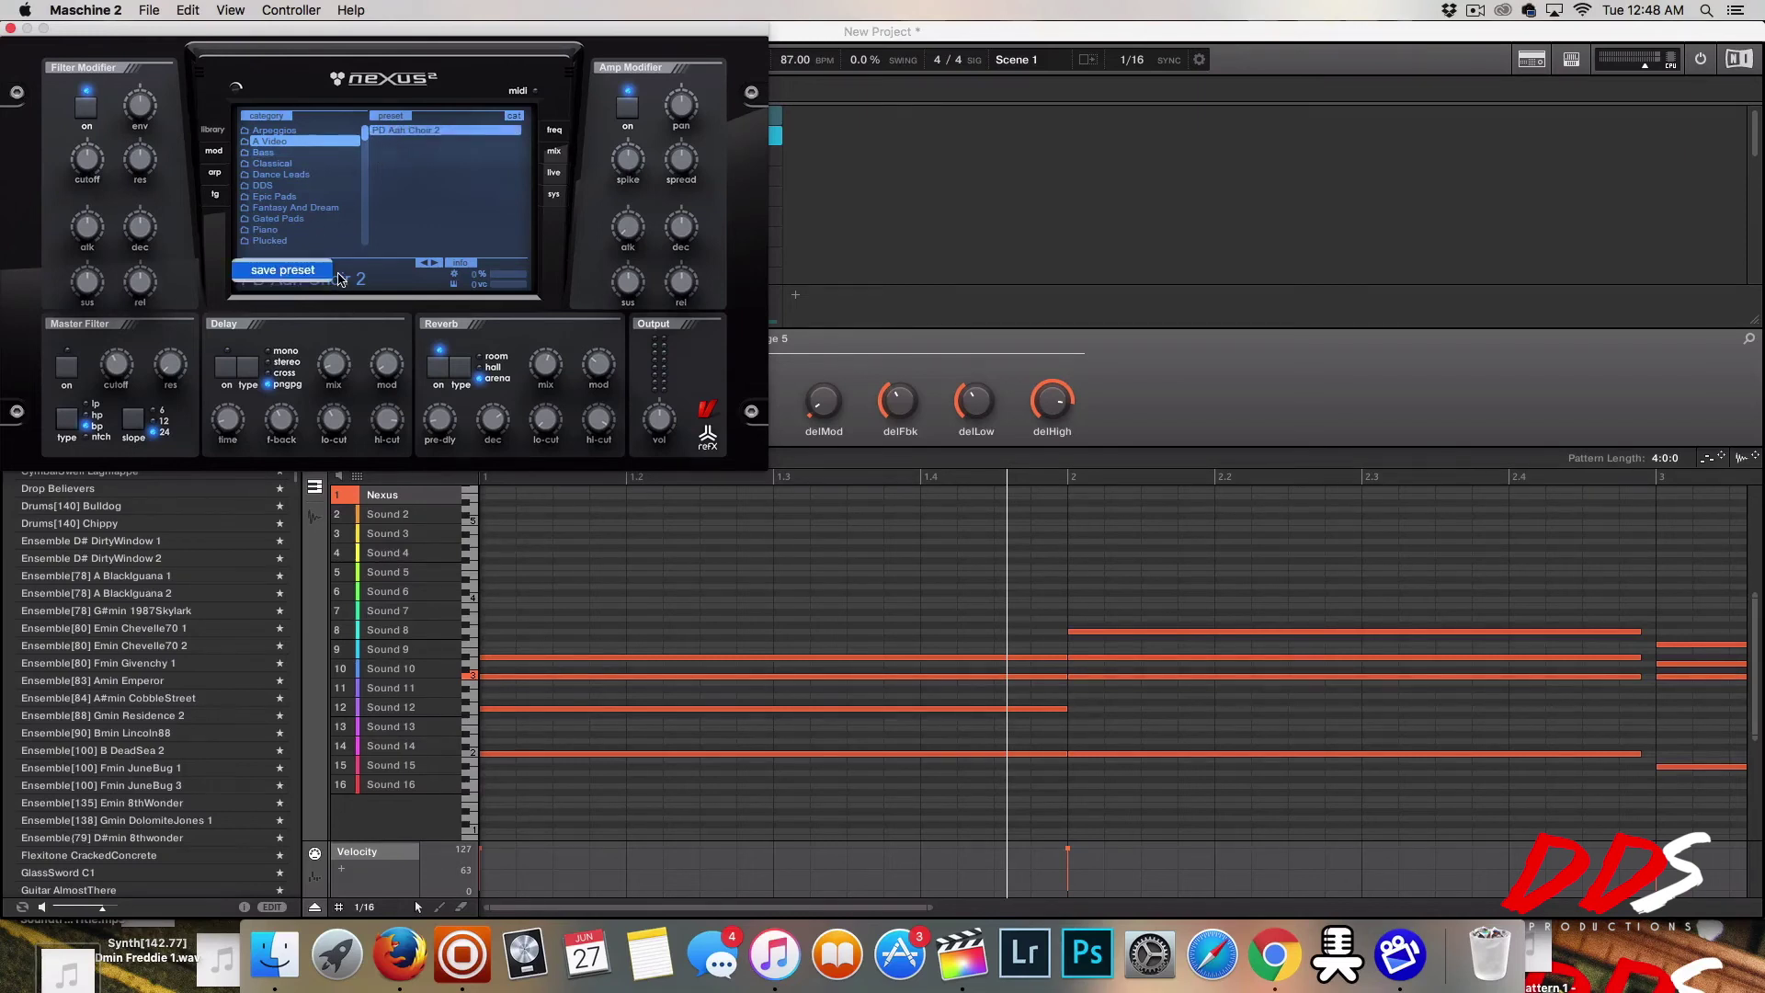
pyautogui.click(419, 145)
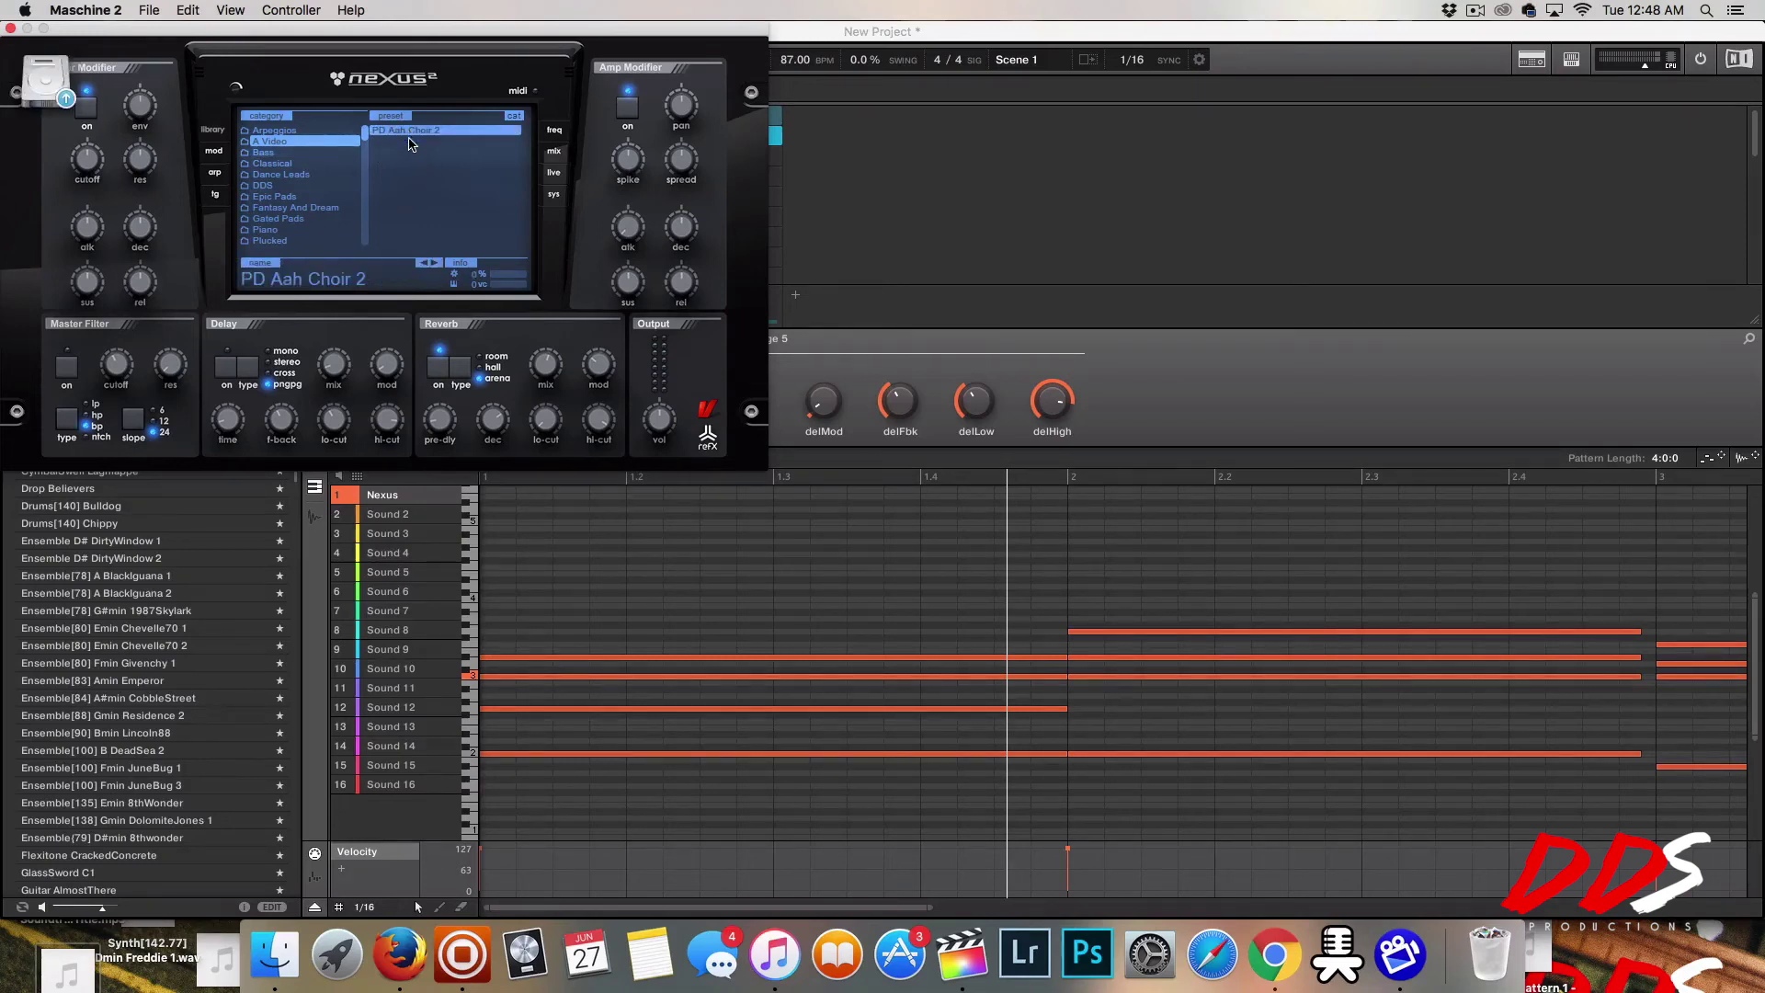
# Rename the saved preset to 'PD For Video'.
pyautogui.rightClick(409, 145)
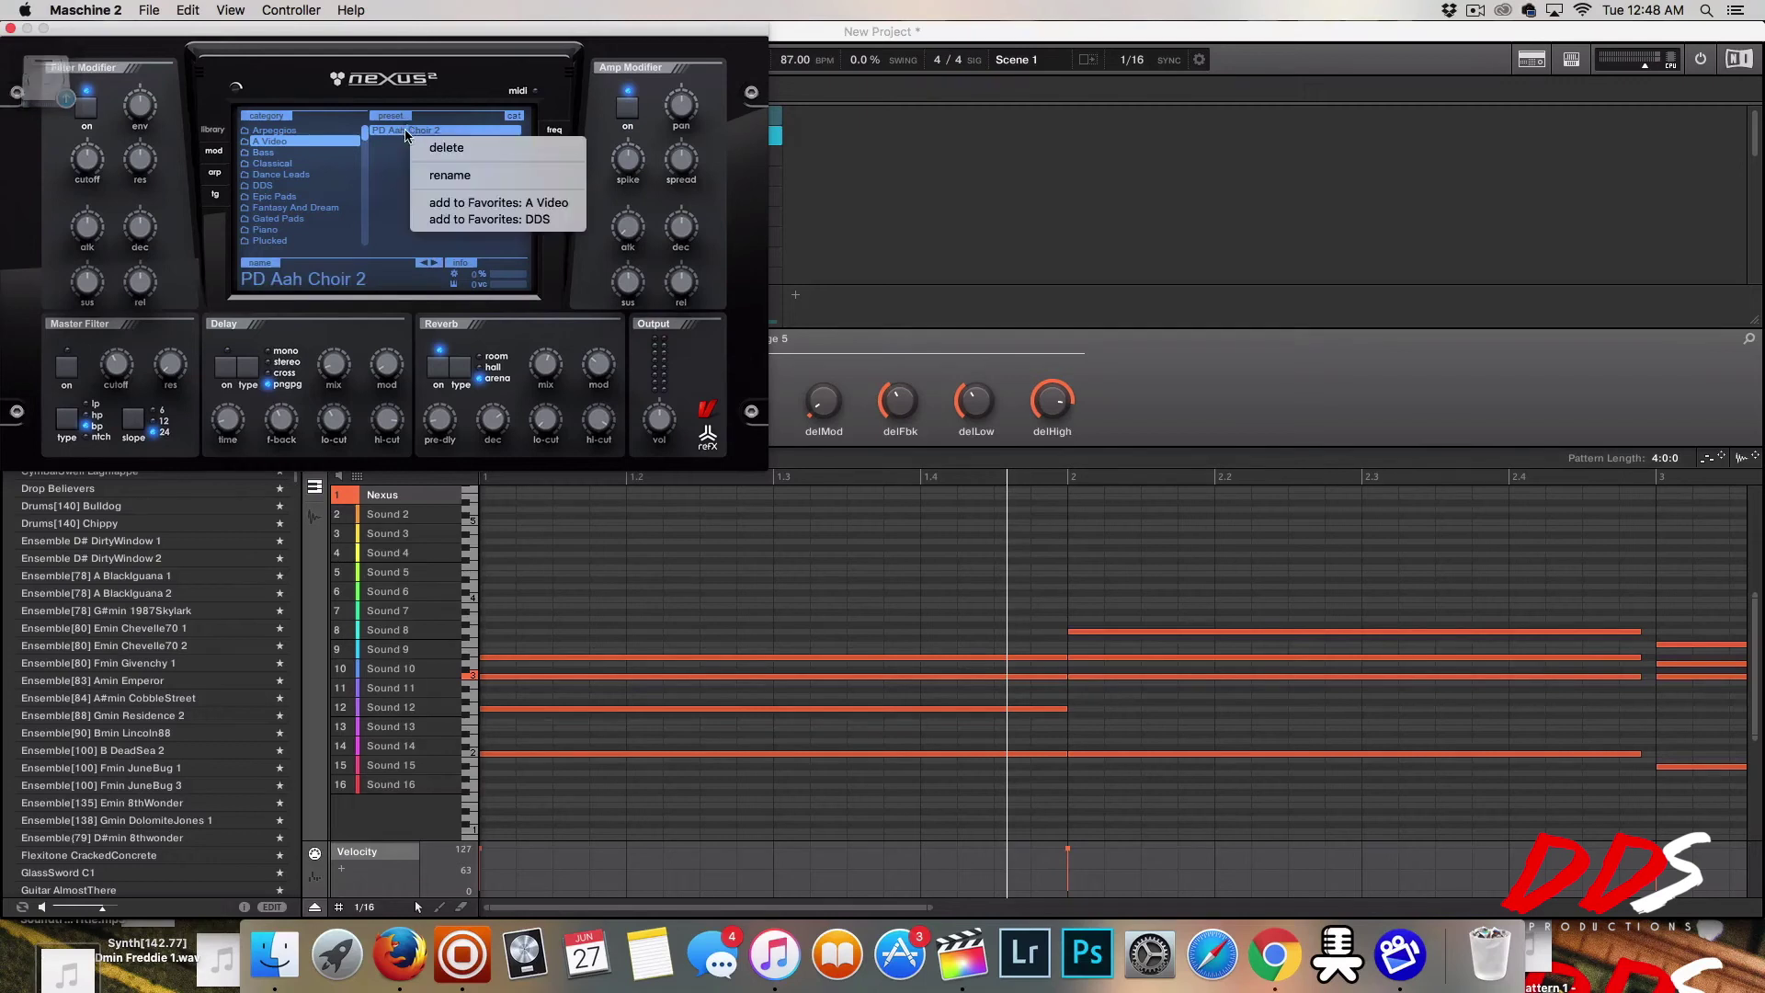
pyautogui.click(439, 176)
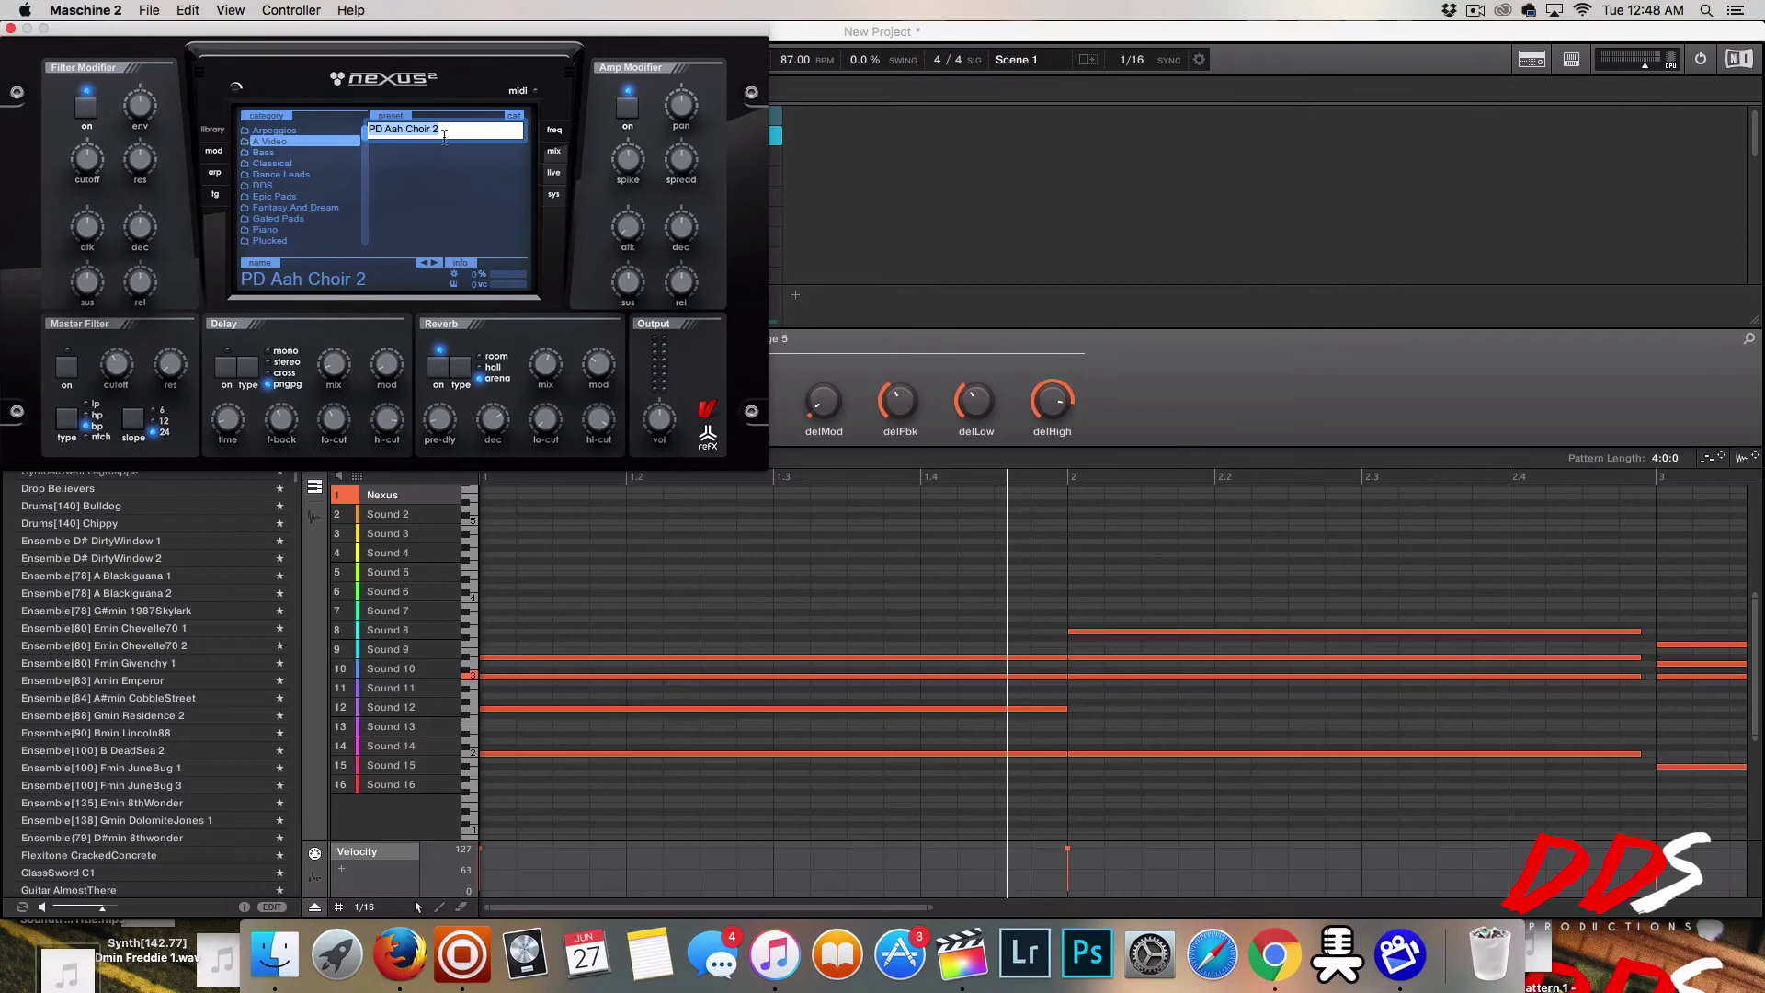
pyautogui.write('P')
pyautogui.write('D For Video')
pyautogui.press('Return')
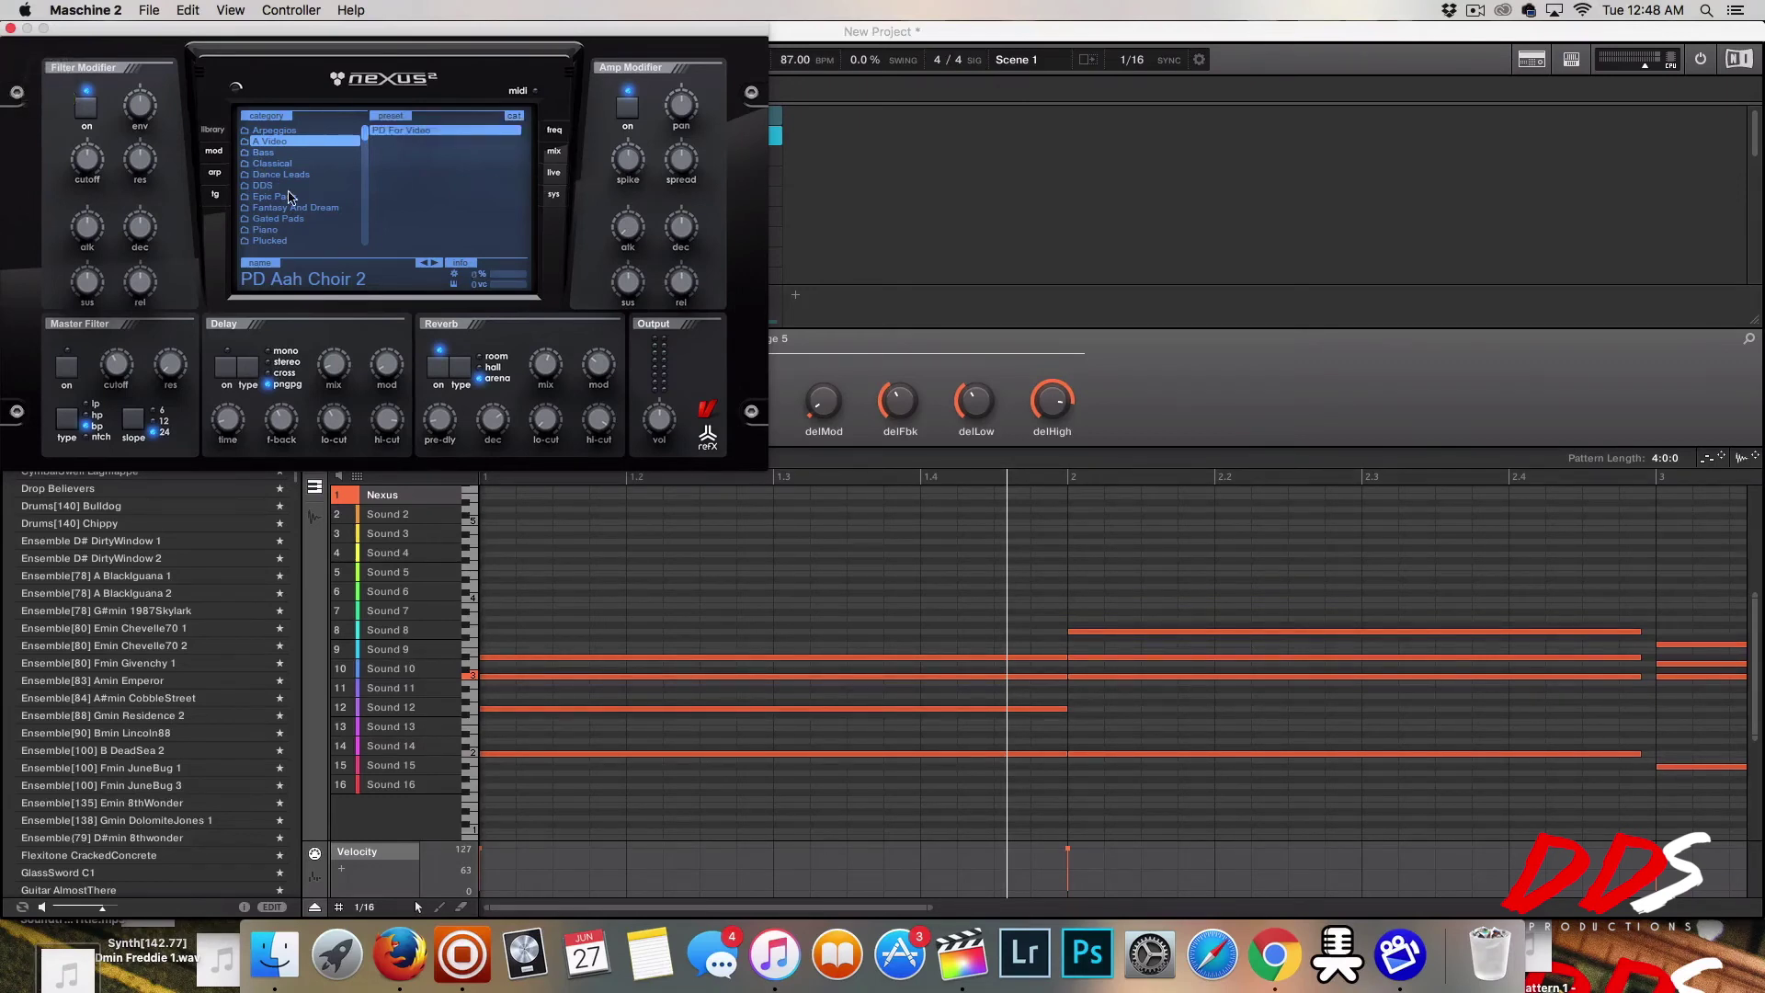
pyautogui.scroll(-5, 302, 223)
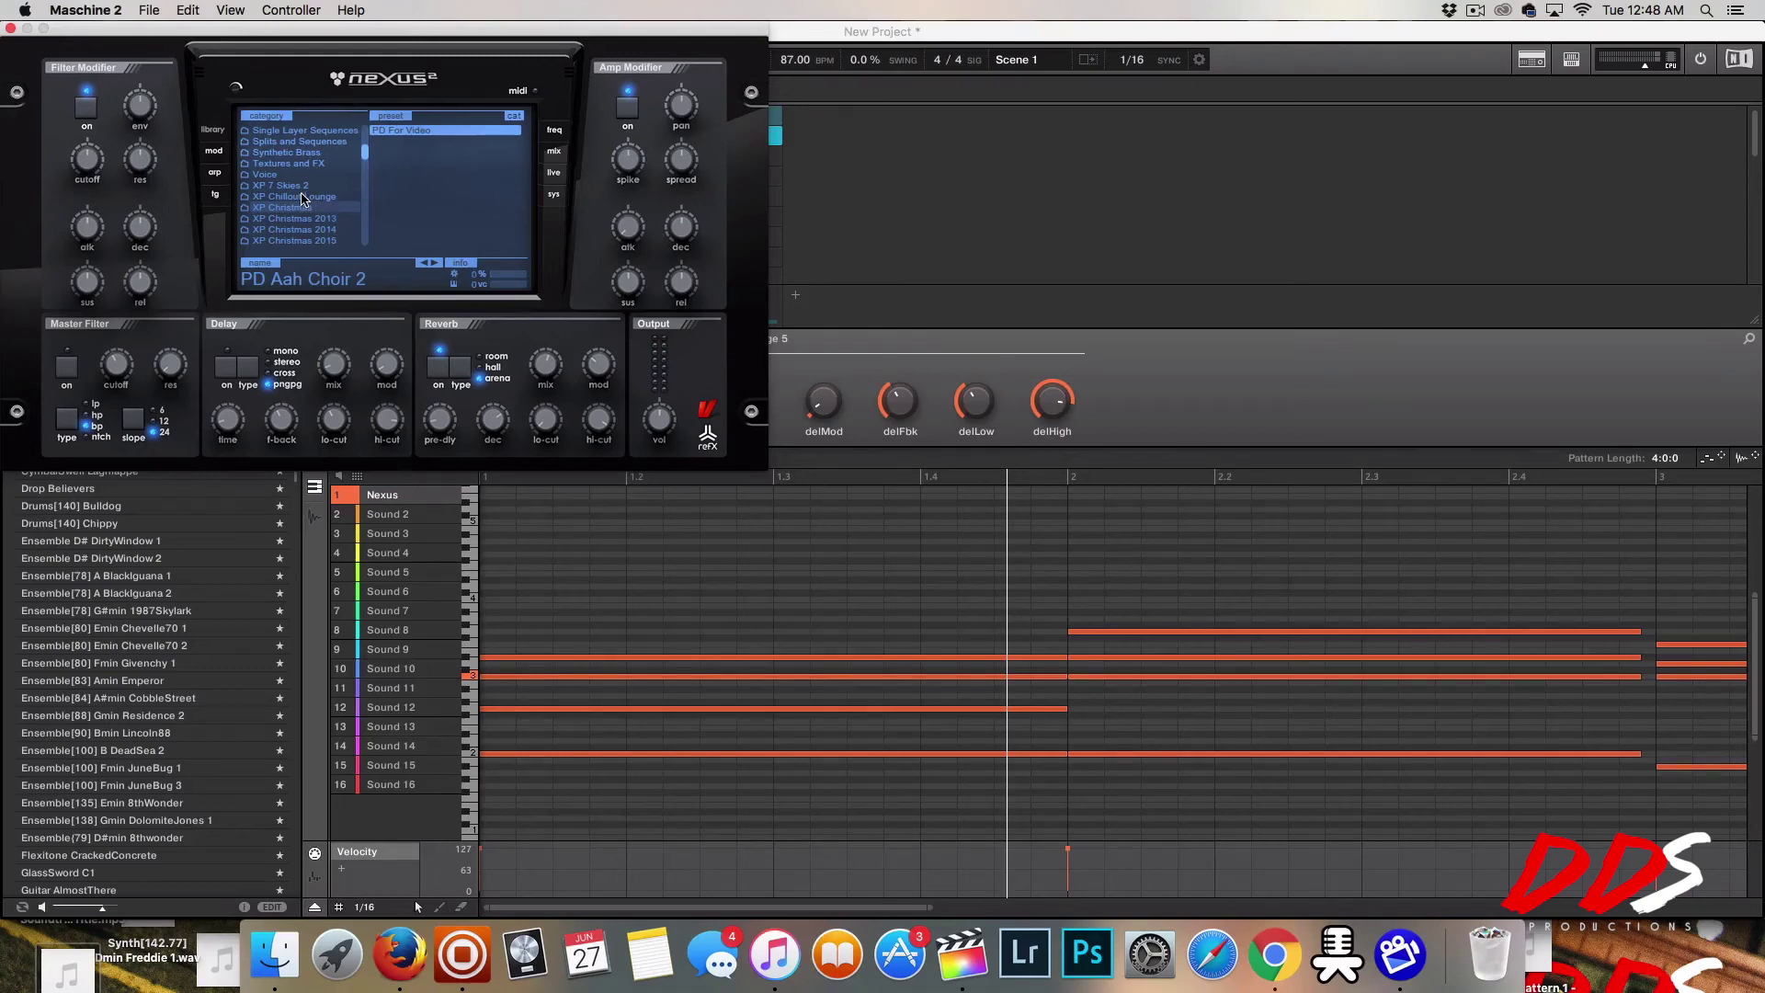
pyautogui.scroll(-3, 313, 191)
pyautogui.scroll(-3, 340, 217)
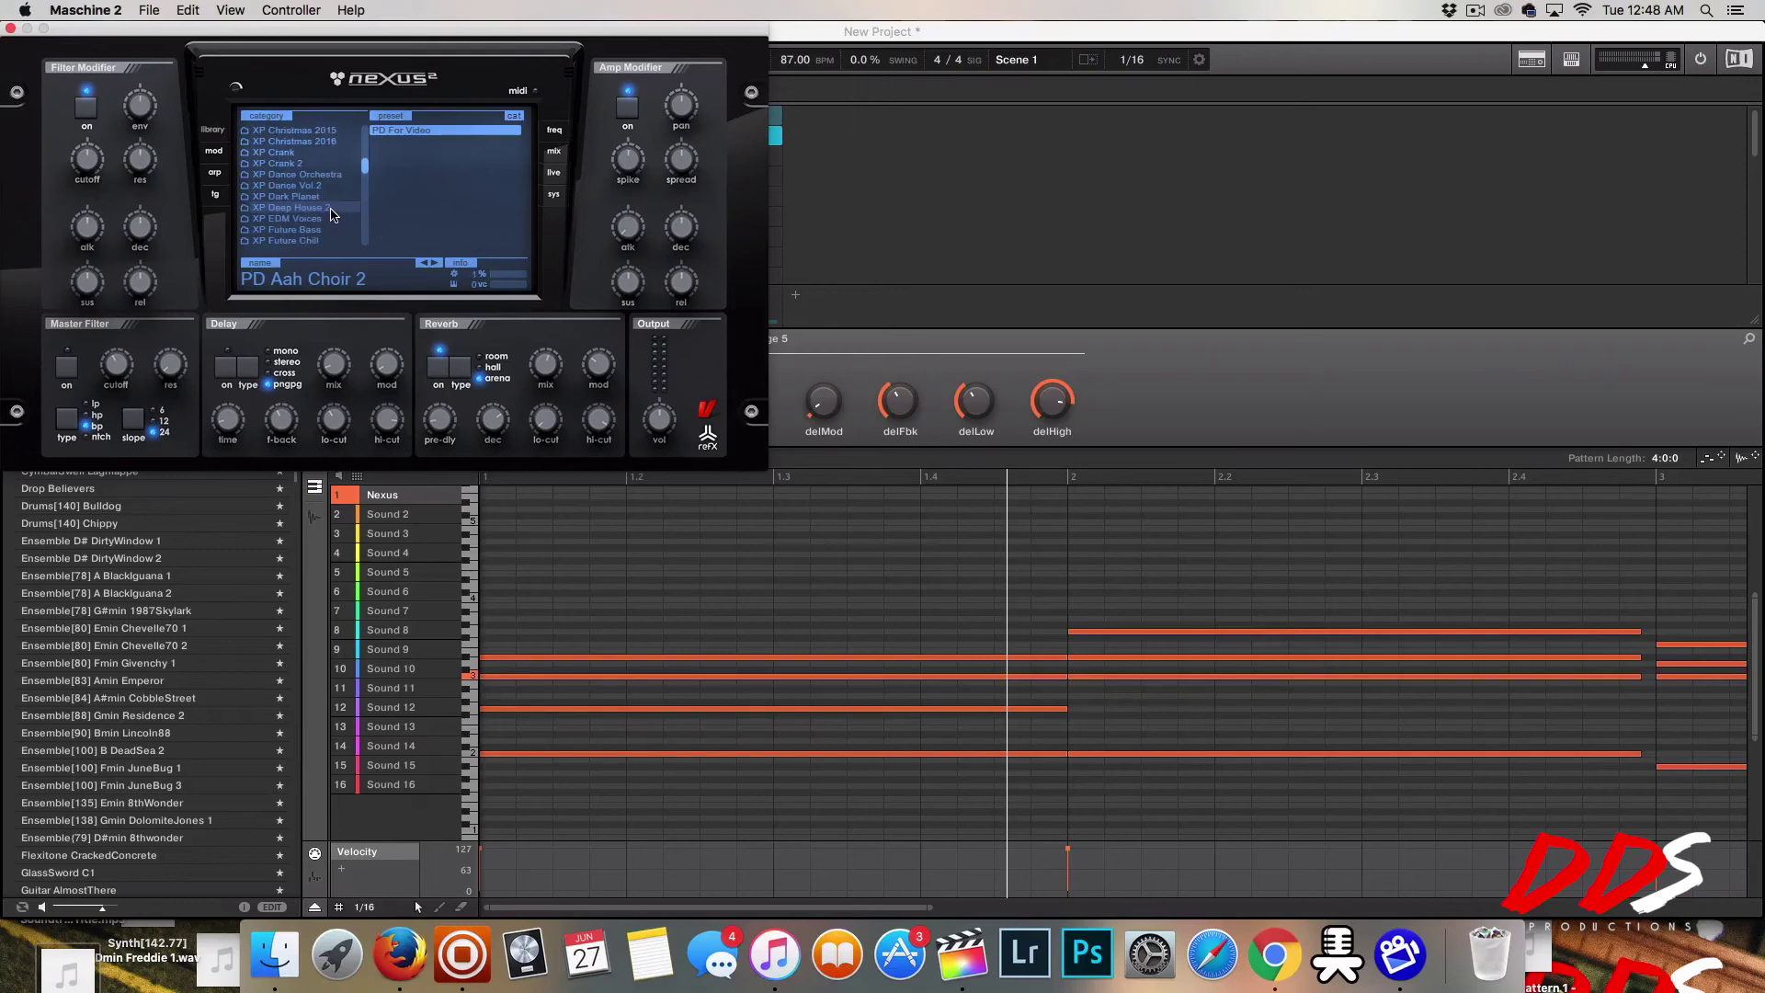
pyautogui.scroll(4, 333, 214)
pyautogui.scroll(10, 321, 203)
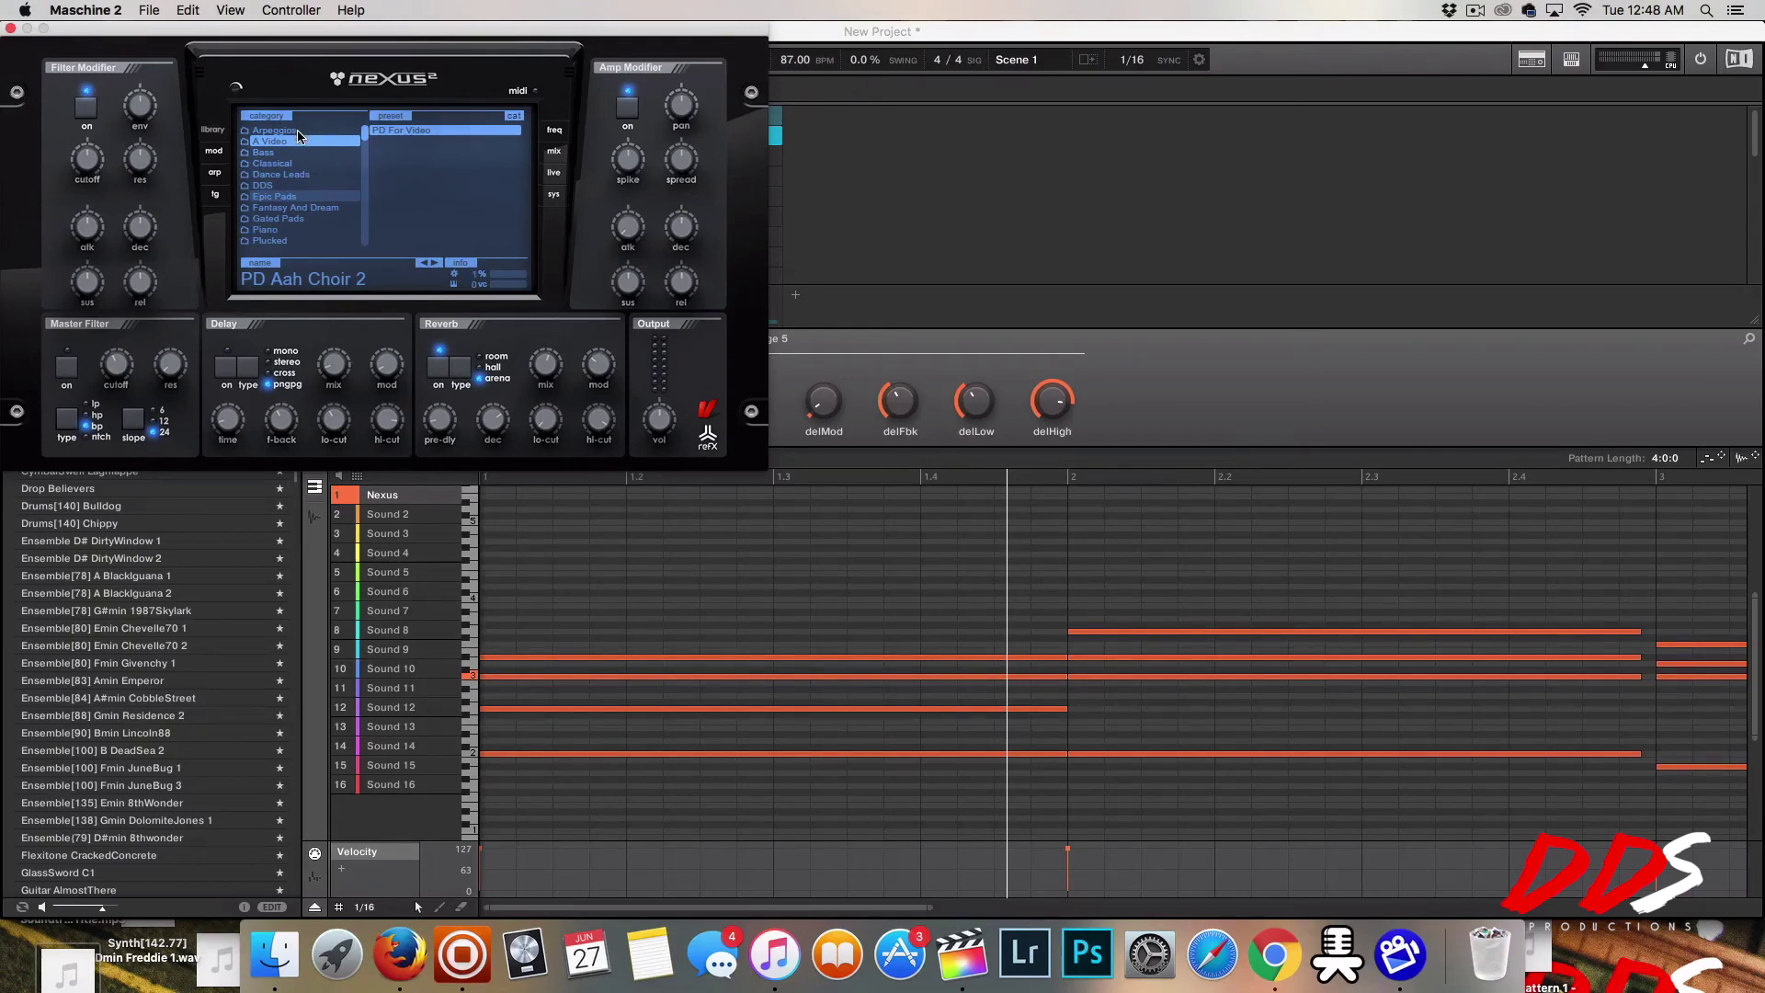
# Load PN Dark Piano Hopefully from the DDS category, then switch off reverb and master filter.
pyautogui.click(303, 185)
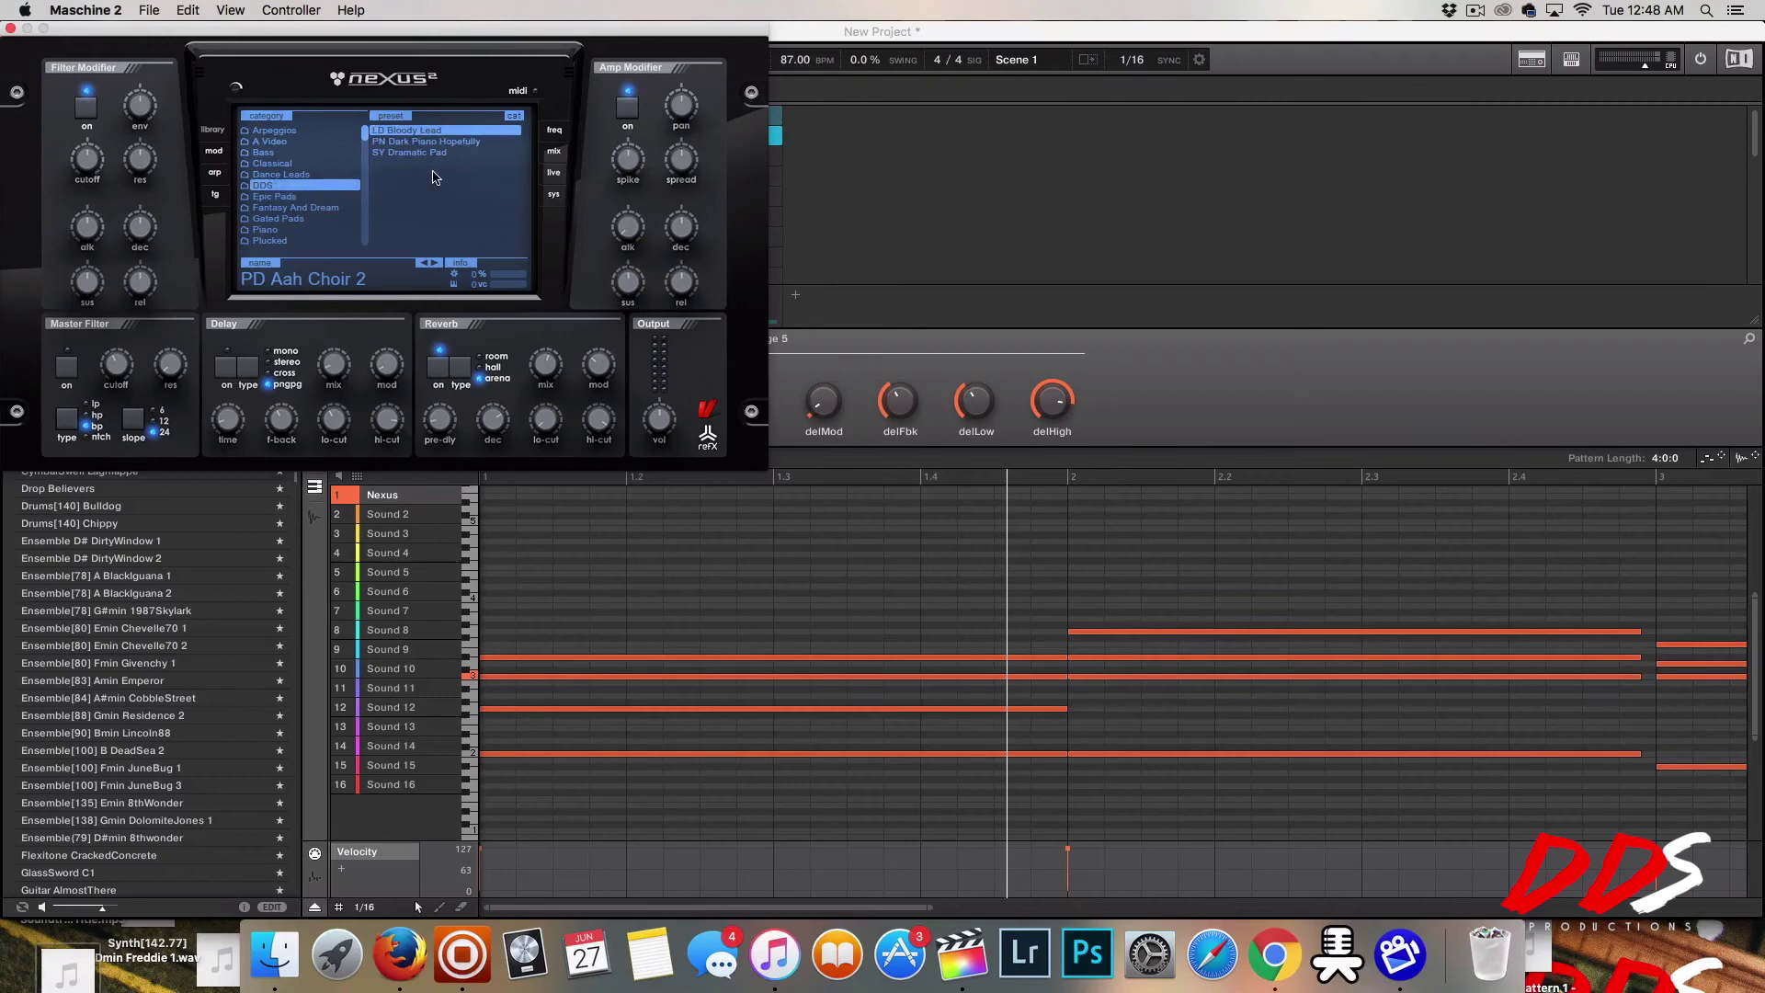
pyautogui.click(444, 143)
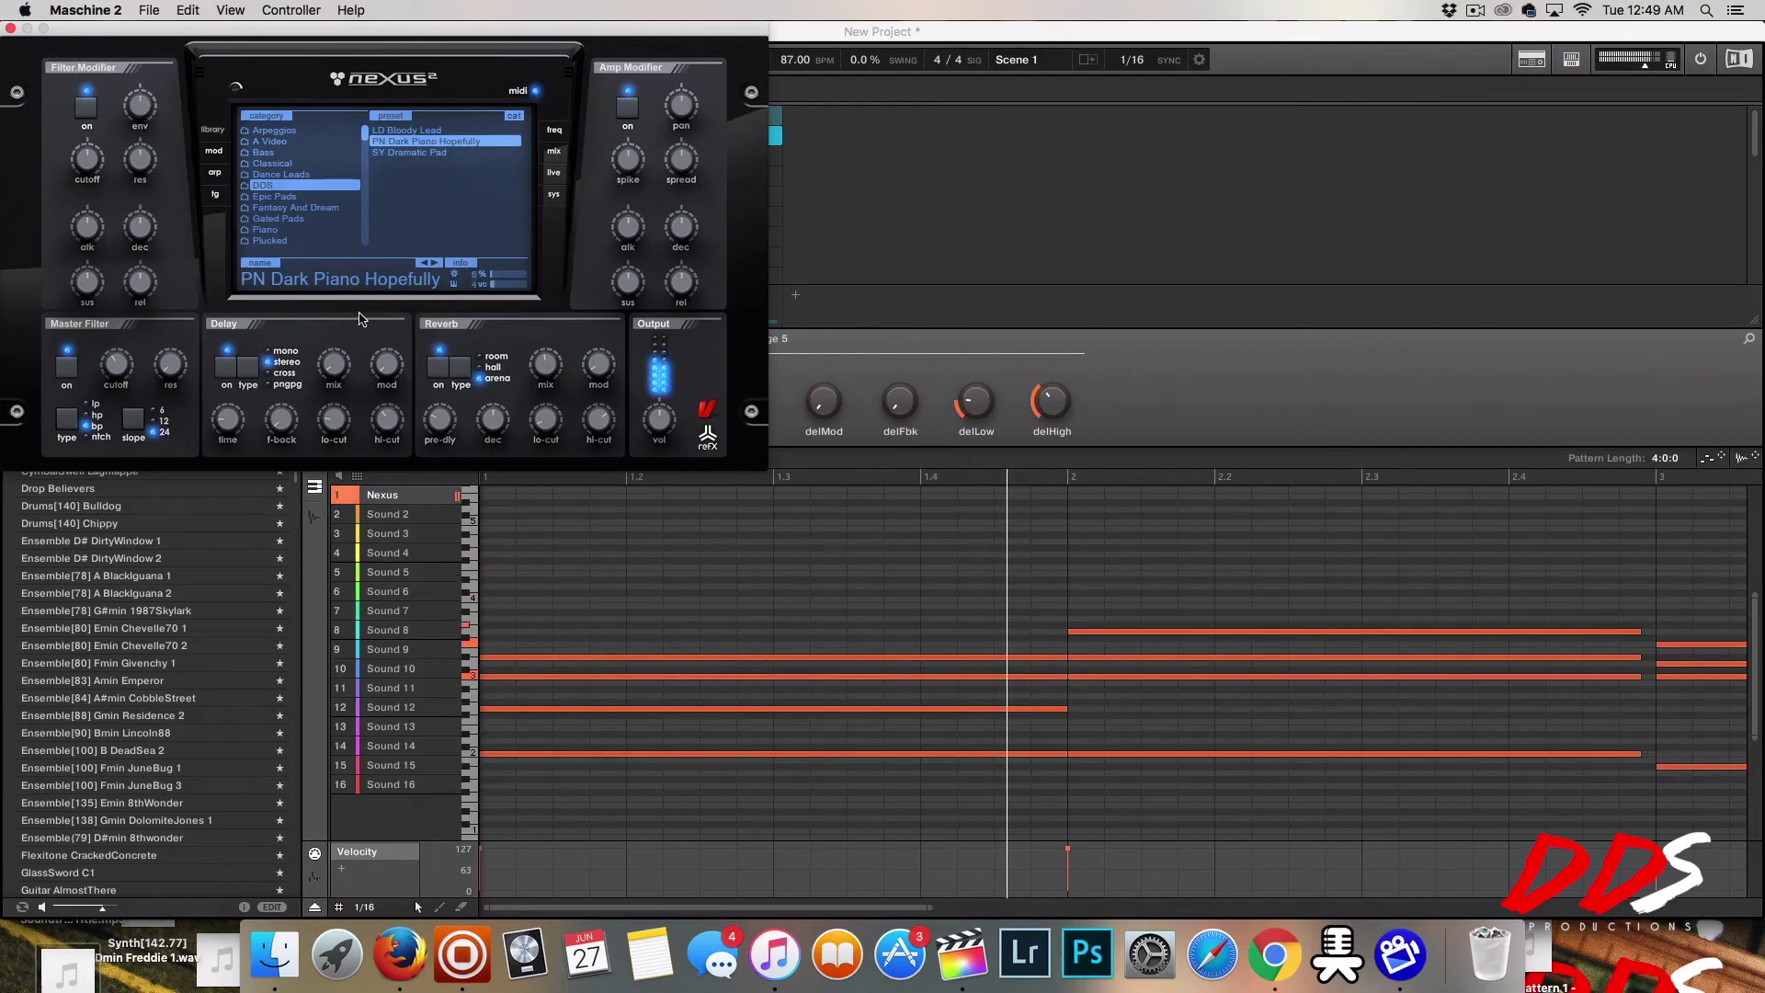
pyautogui.click(439, 370)
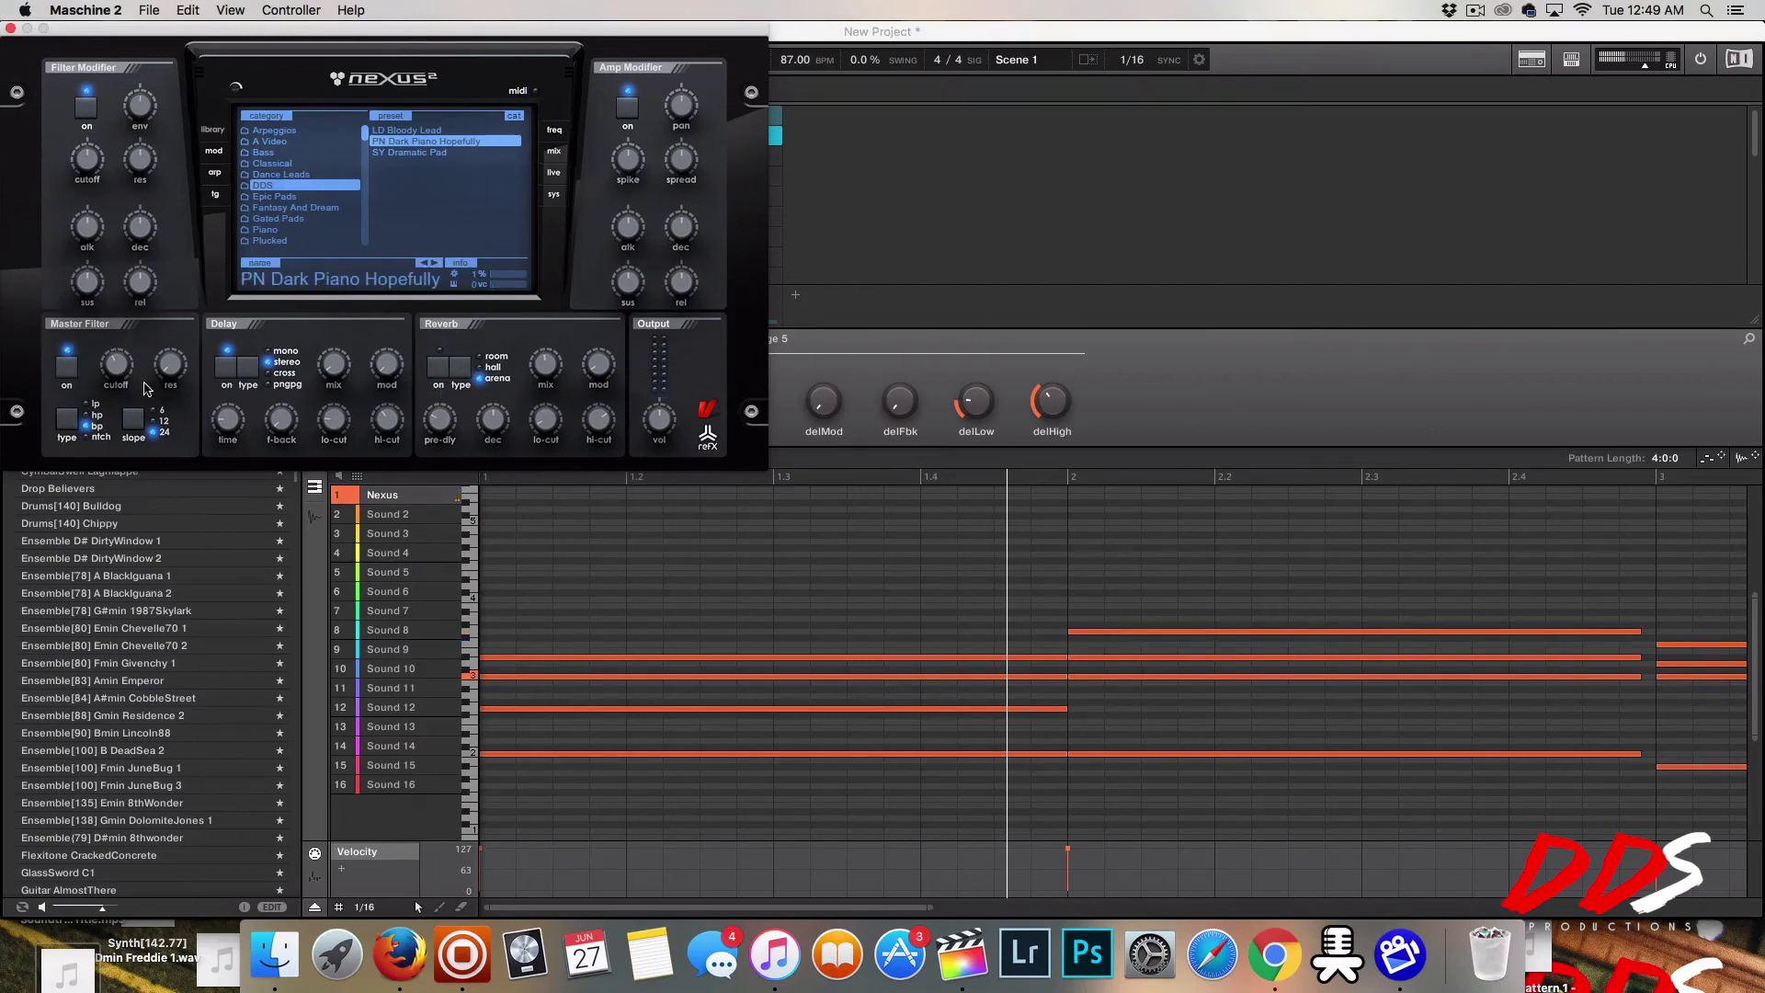
pyautogui.click(66, 367)
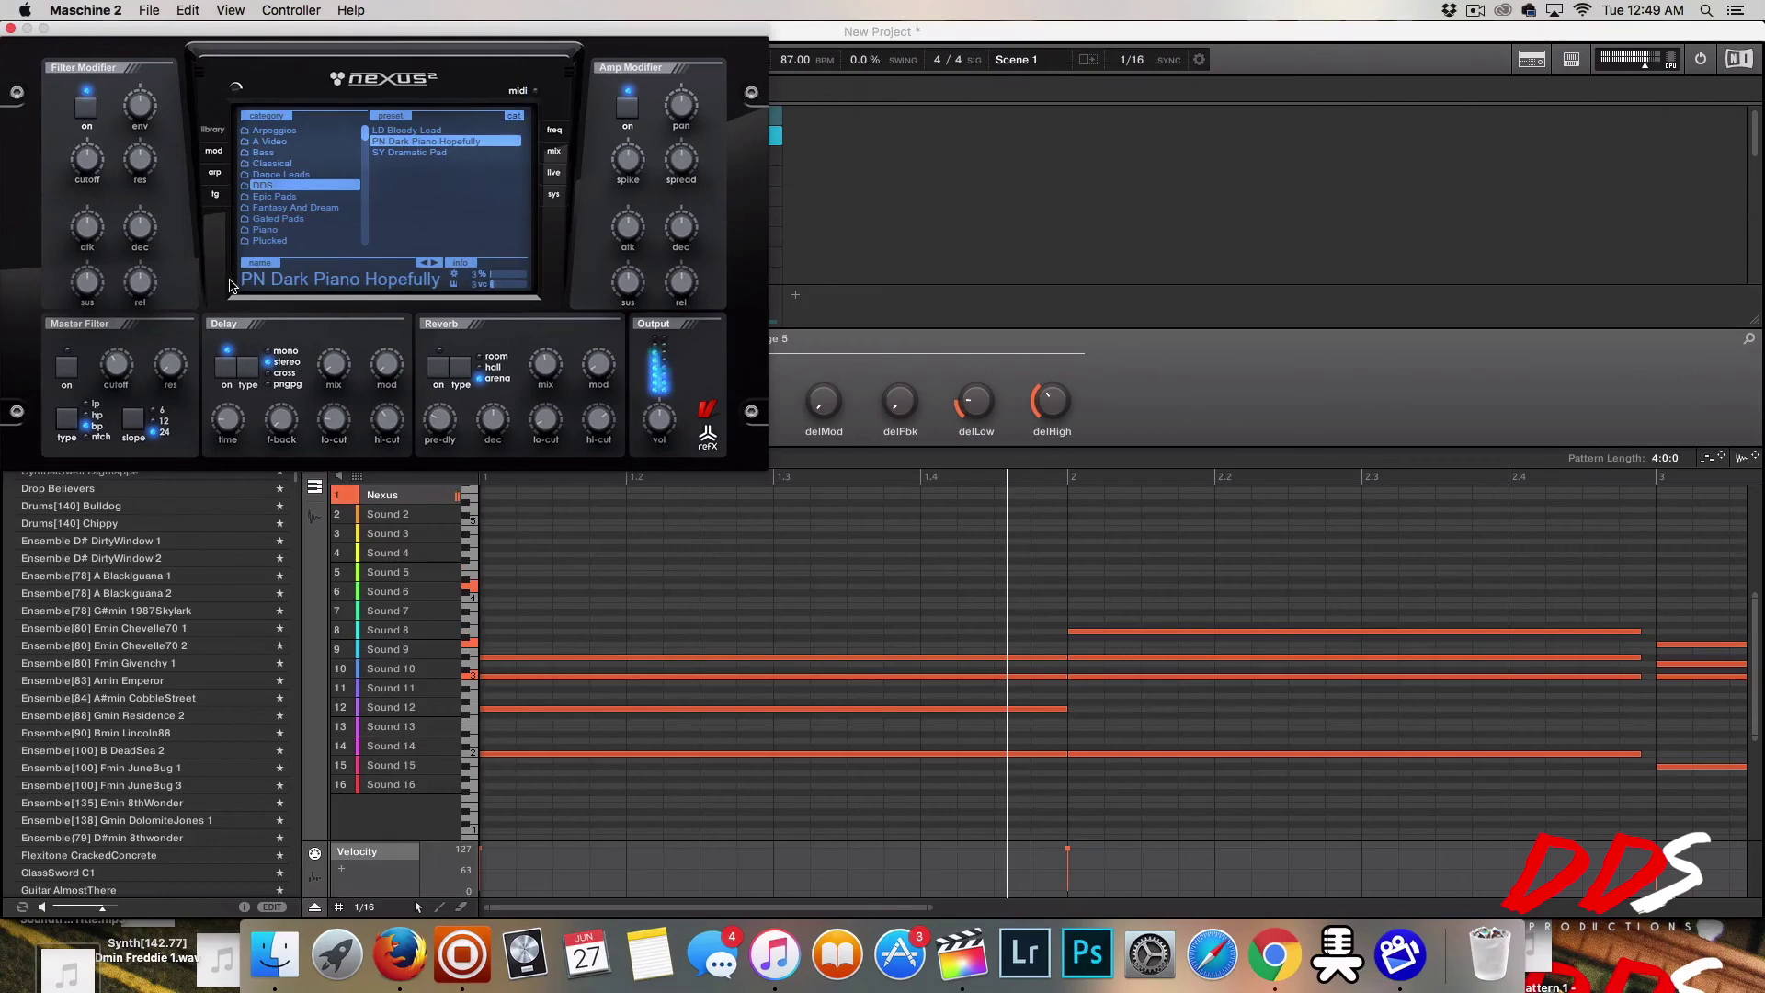
# Check the filter cutoff, turn master filter and reverb back on, and check delay modulation.
pyautogui.click(97, 381)
pyautogui.click(67, 367)
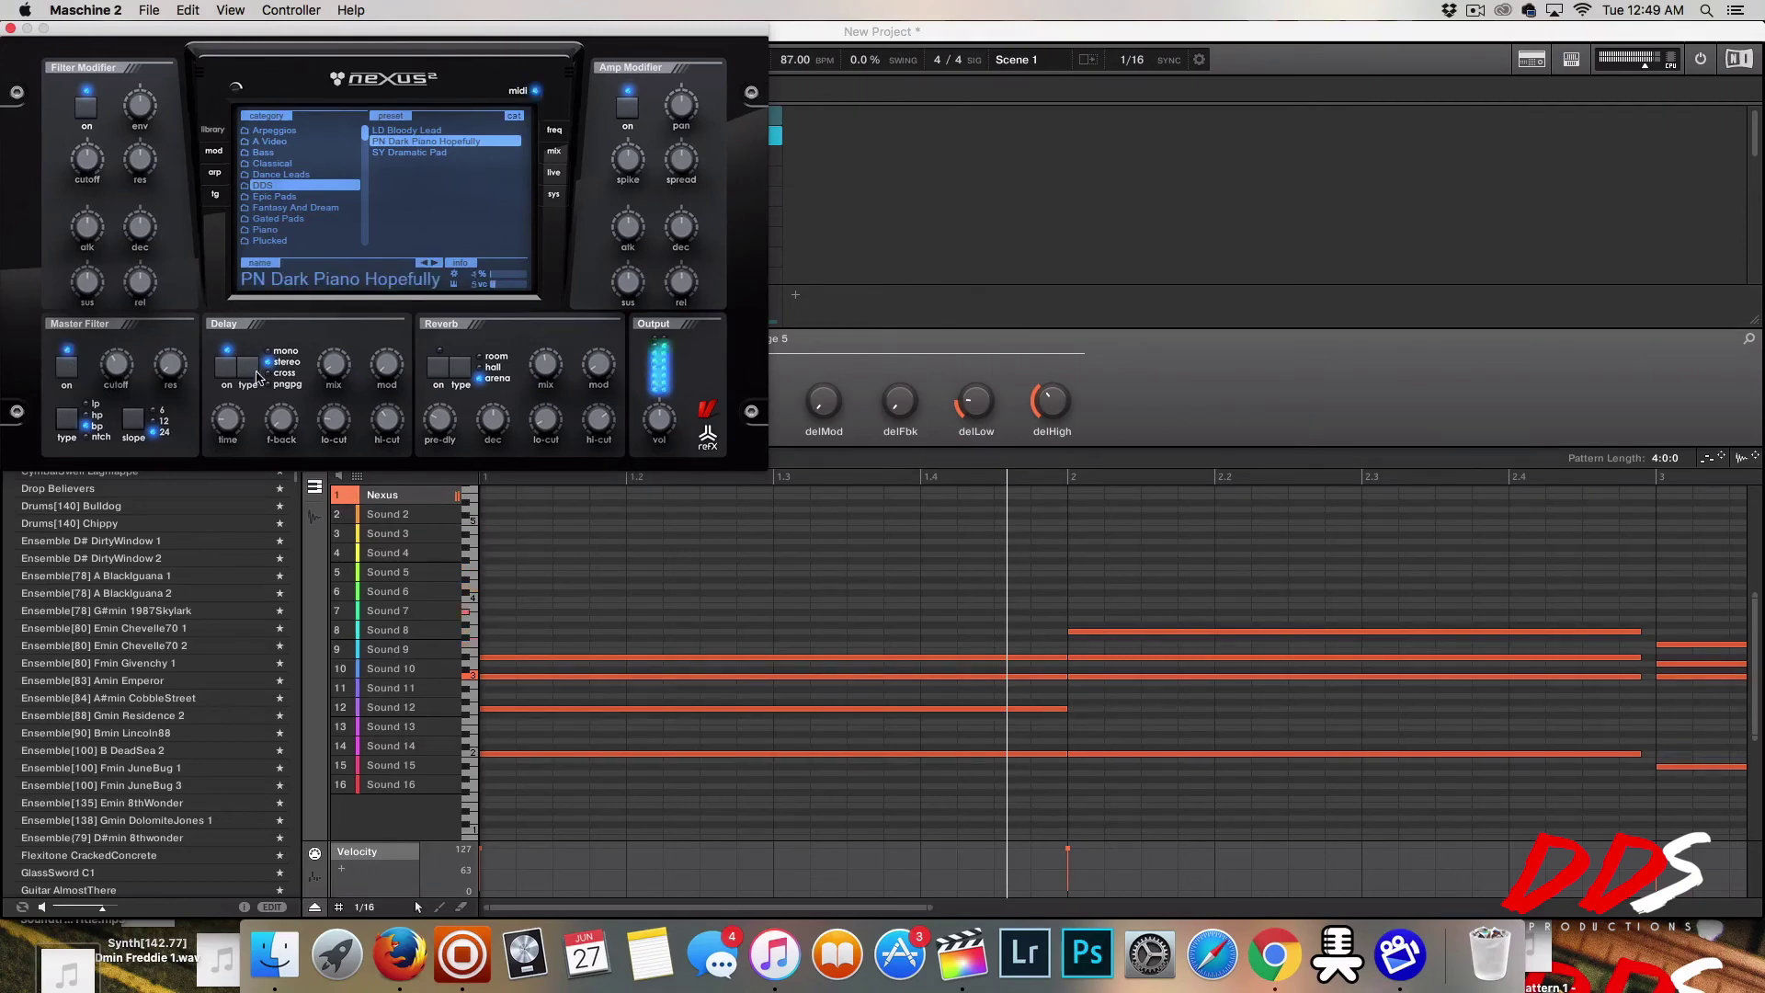
pyautogui.click(429, 377)
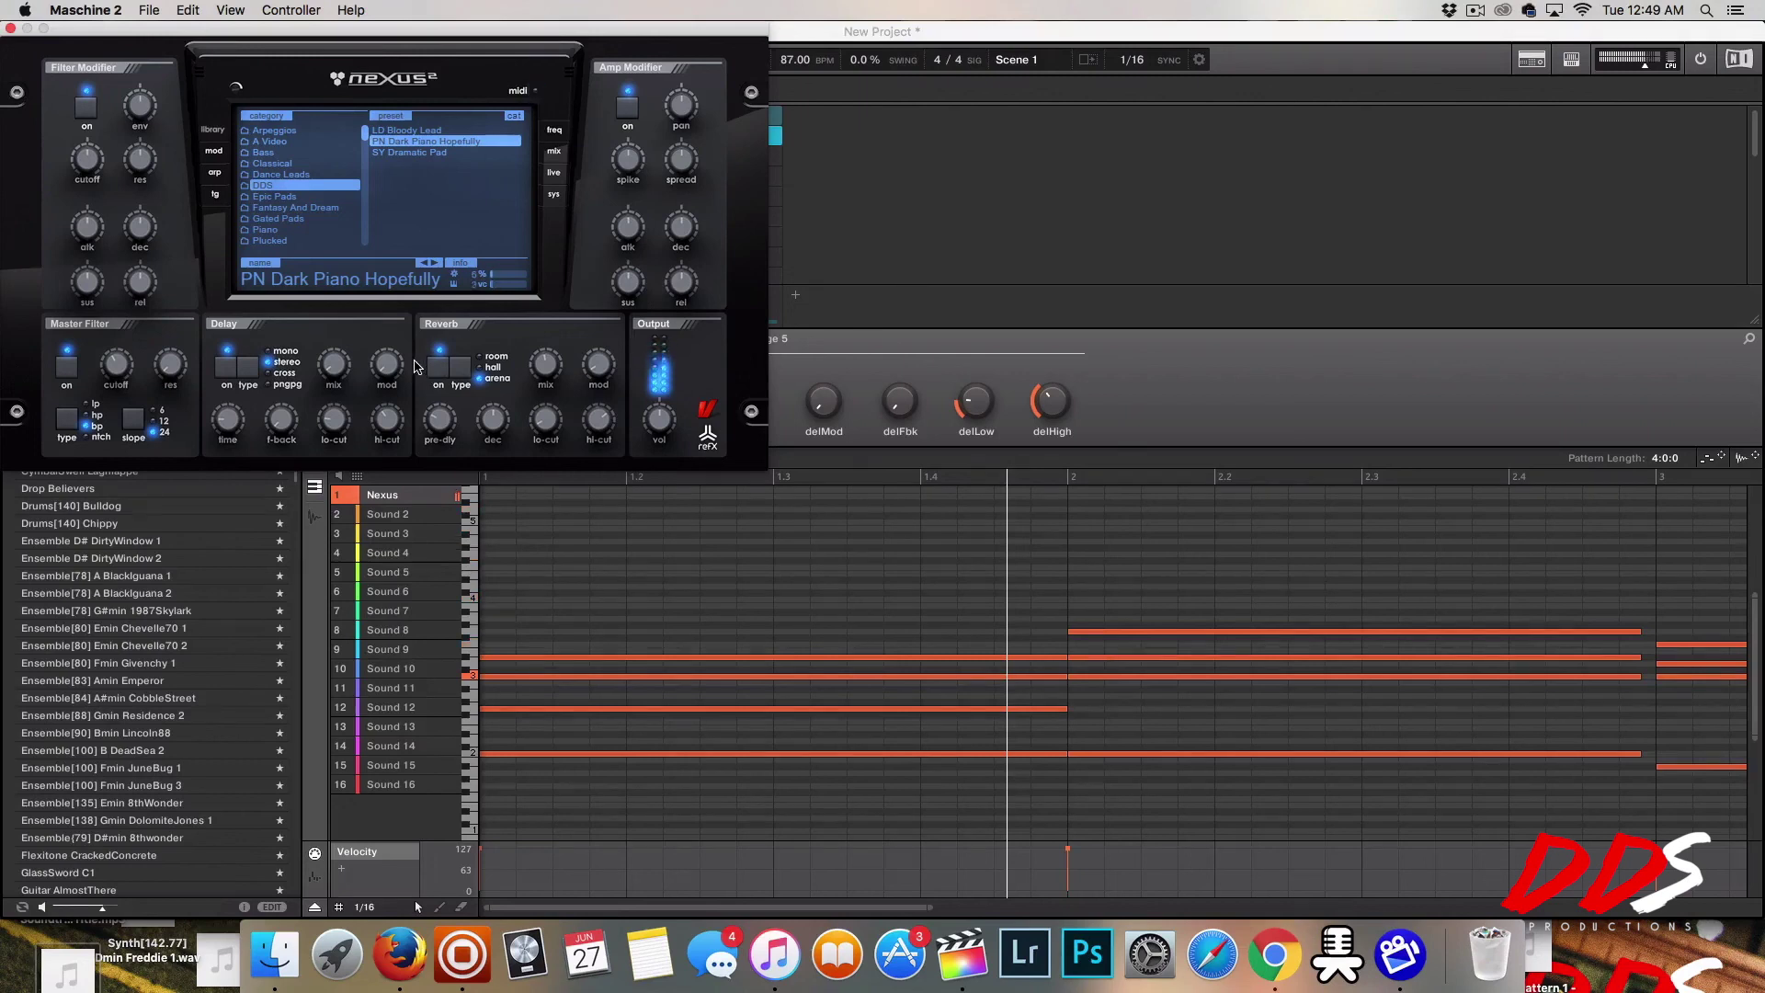
pyautogui.click(396, 357)
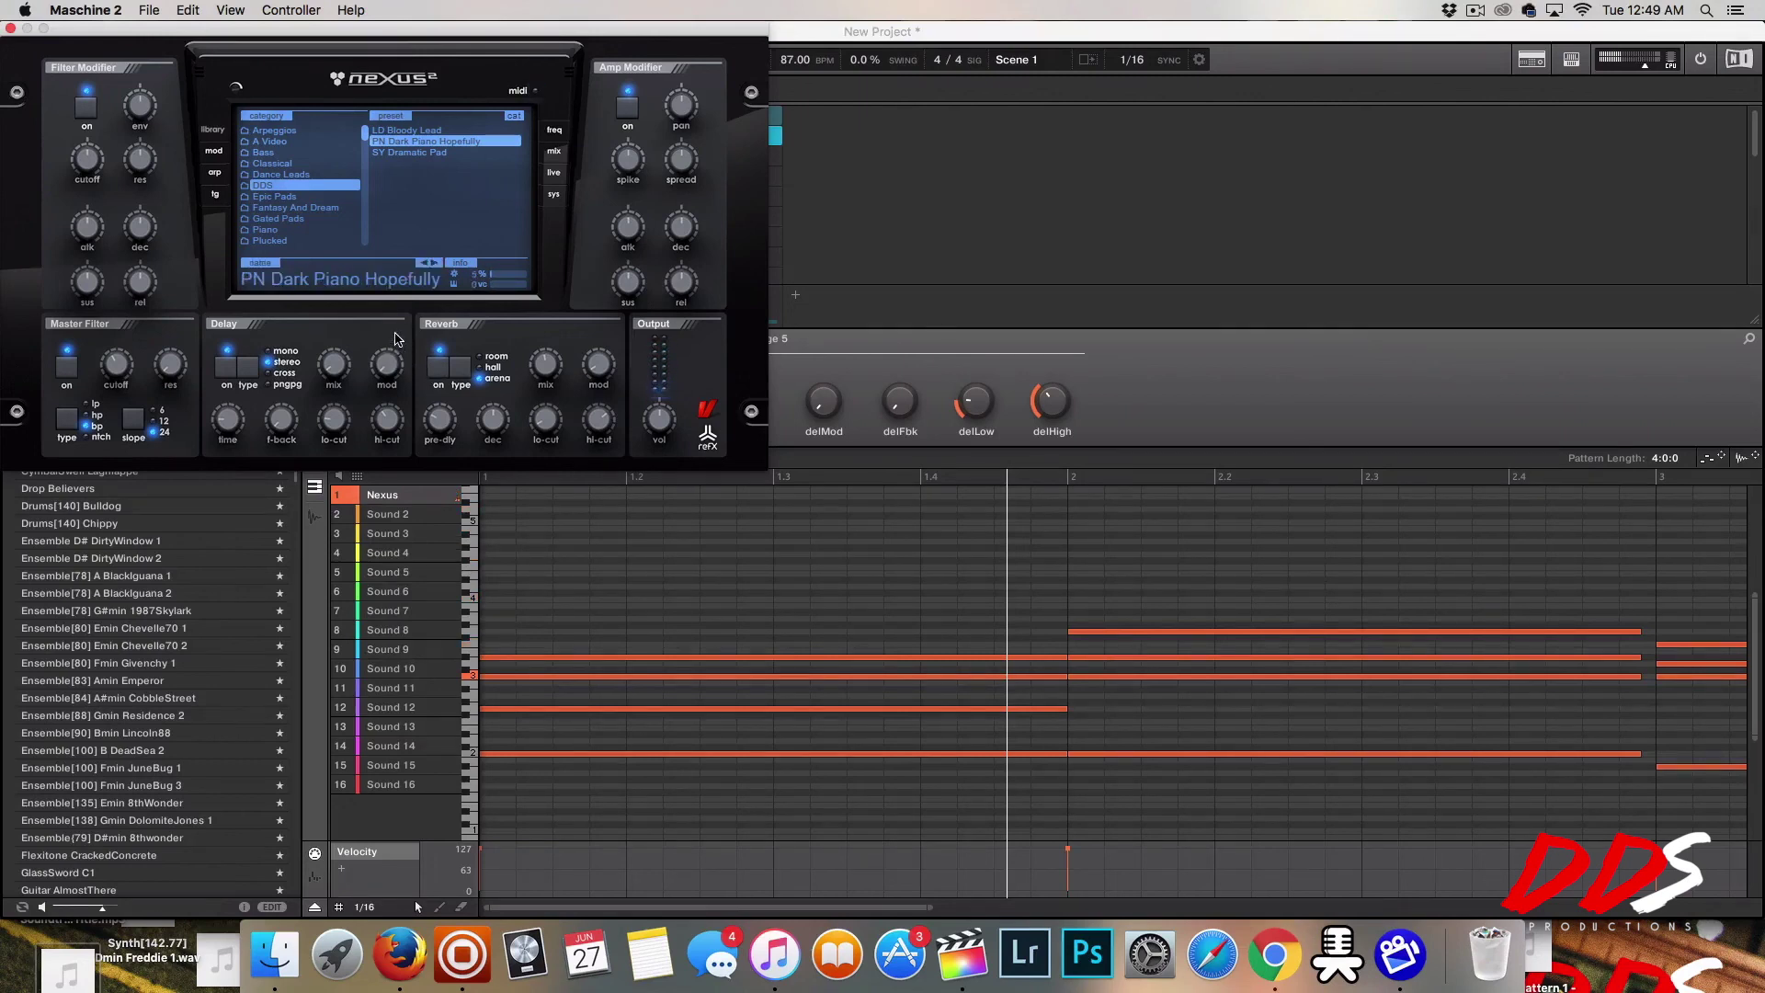